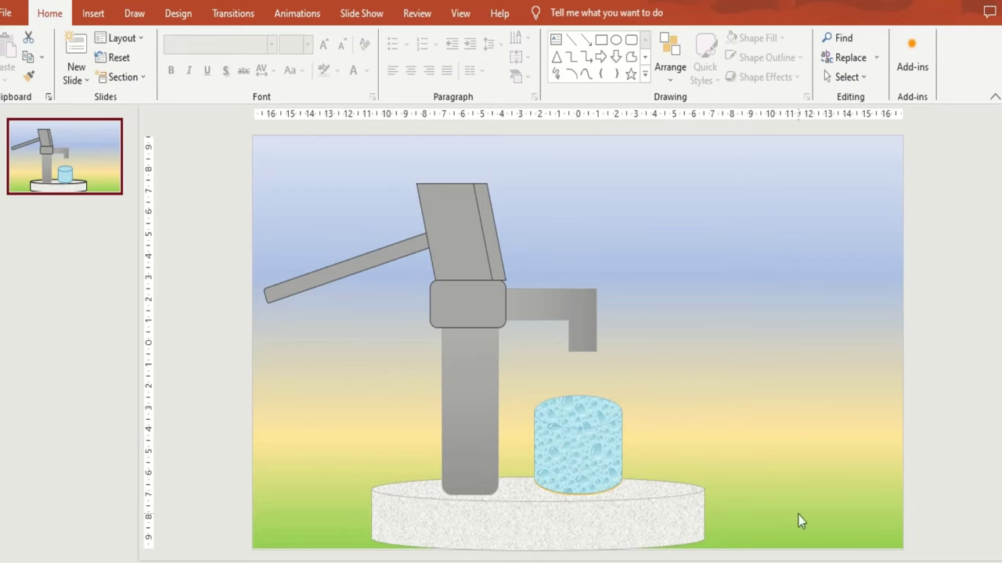
# Preview the finished hand-pump animation as a slide show, then select the first slide.
pyautogui.press('F5')
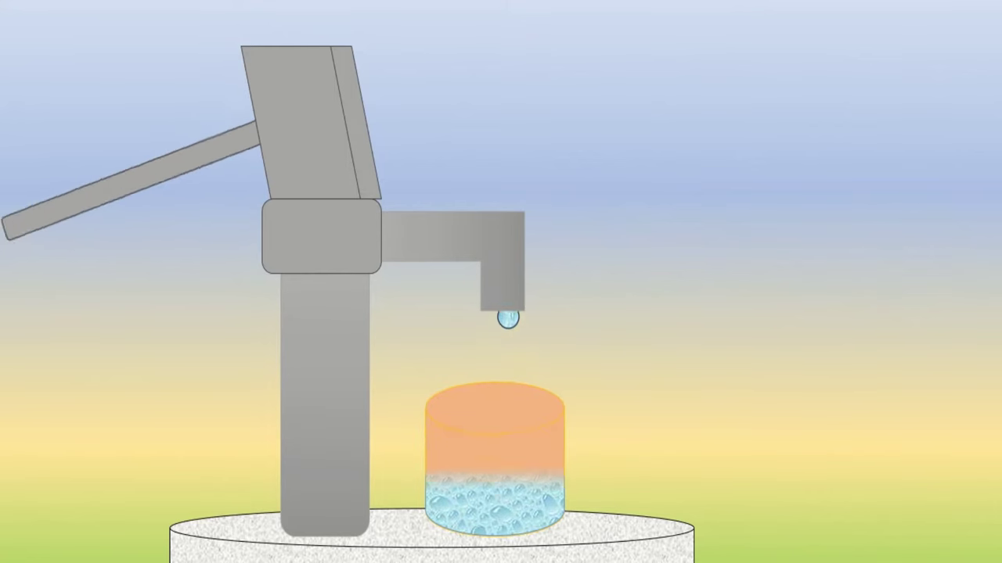
pyautogui.press('Escape')
pyautogui.click(60, 149)
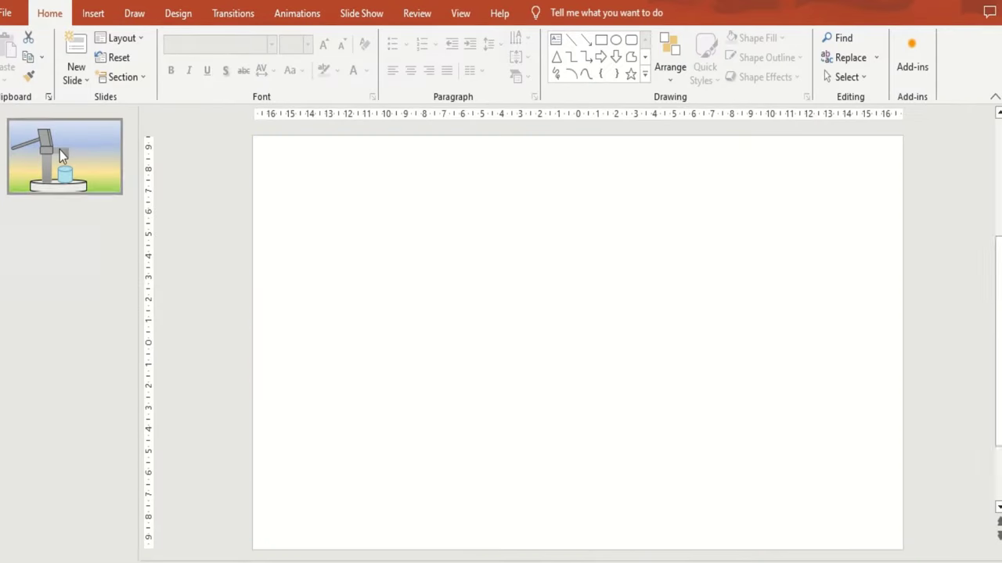
# Add a new blank slide and switch its background to a gradient fill.
pyautogui.press('Return')
pyautogui.rightClick(452, 269)
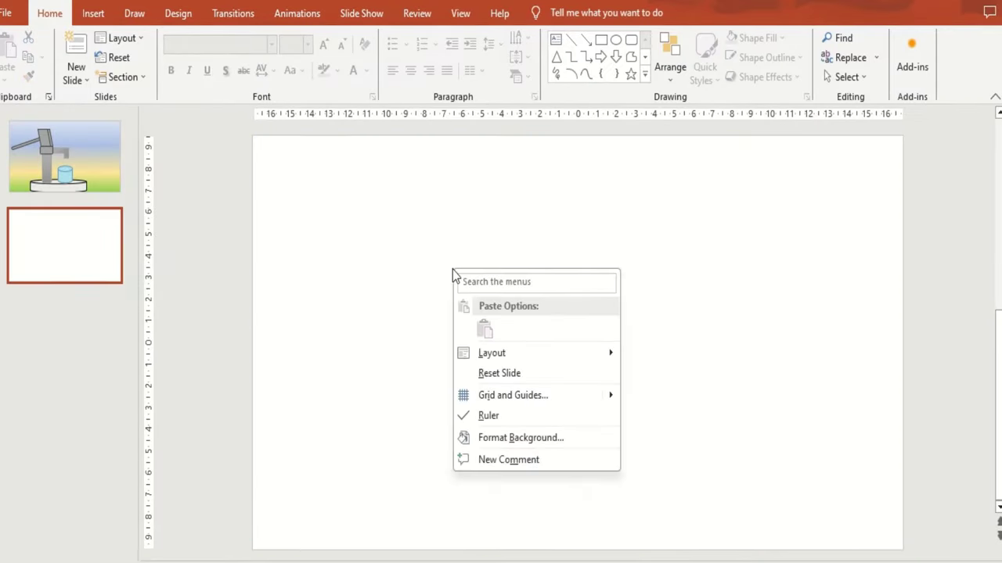
pyautogui.click(581, 440)
pyautogui.click(867, 243)
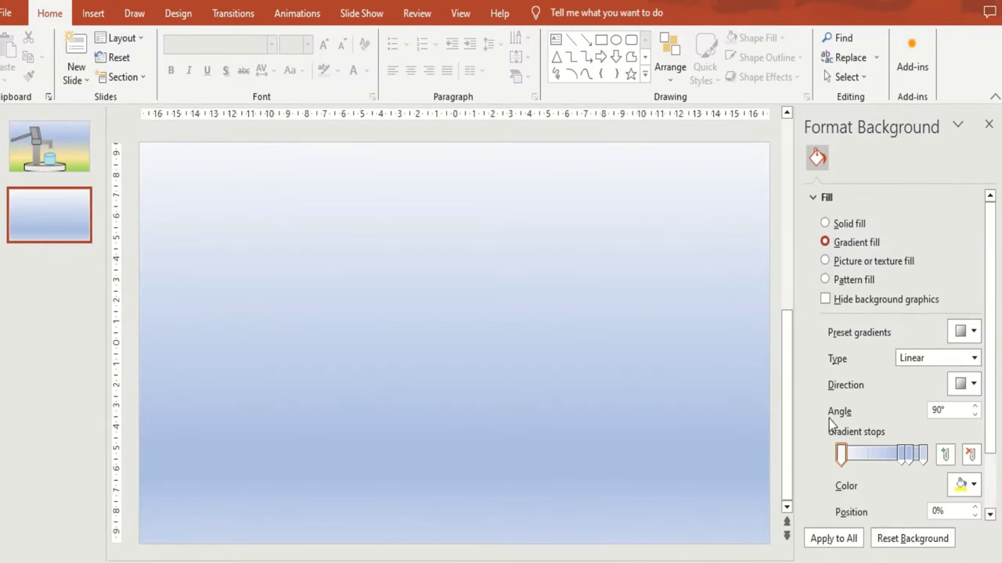
# Shift a gradient stop left and colour the 0% top stop light blue.
pyautogui.moveTo(900, 455); pyautogui.dragTo(879, 454)
pyautogui.click(903, 455)
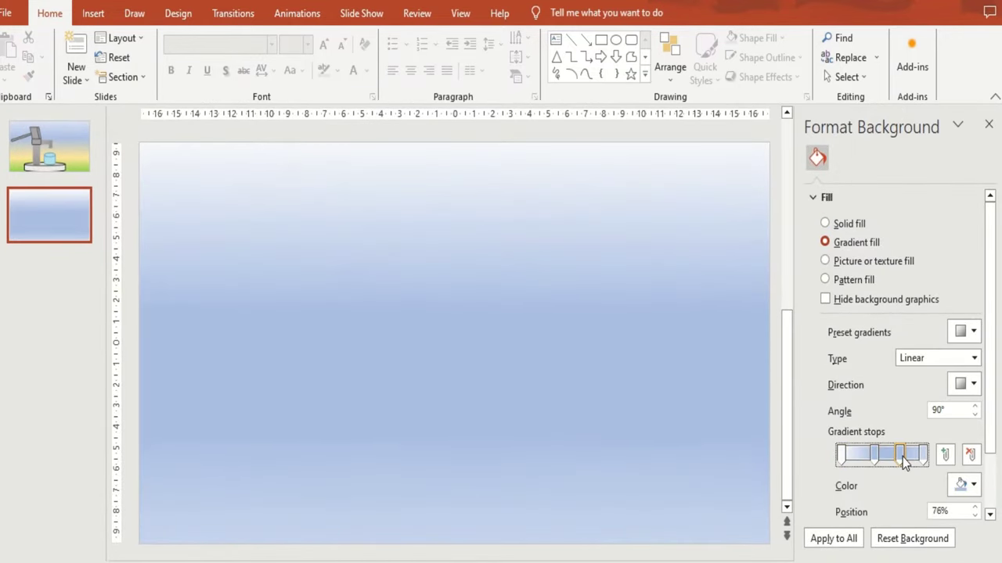
pyautogui.click(841, 455)
pyautogui.click(974, 486)
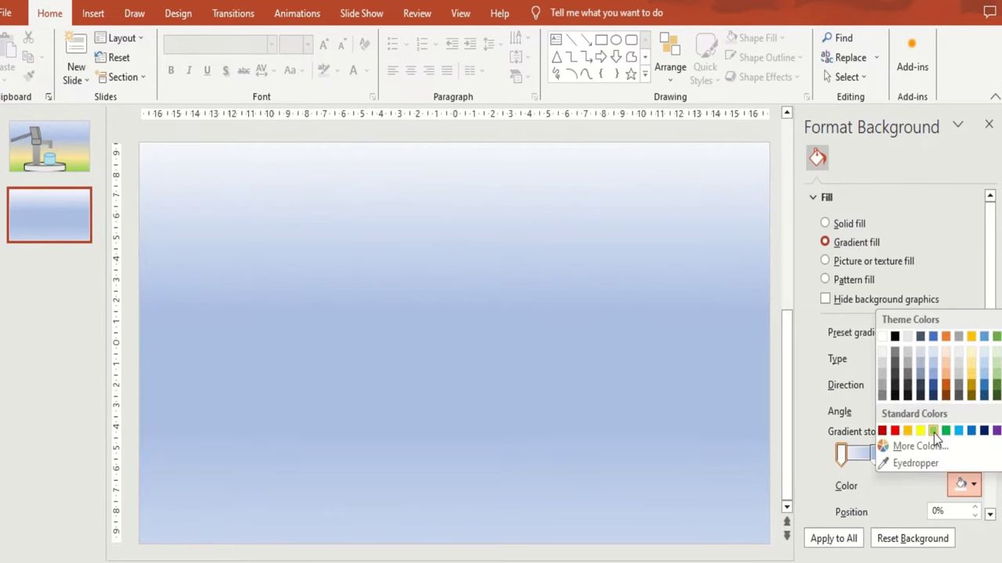
pyautogui.click(934, 434)
pyautogui.click(974, 485)
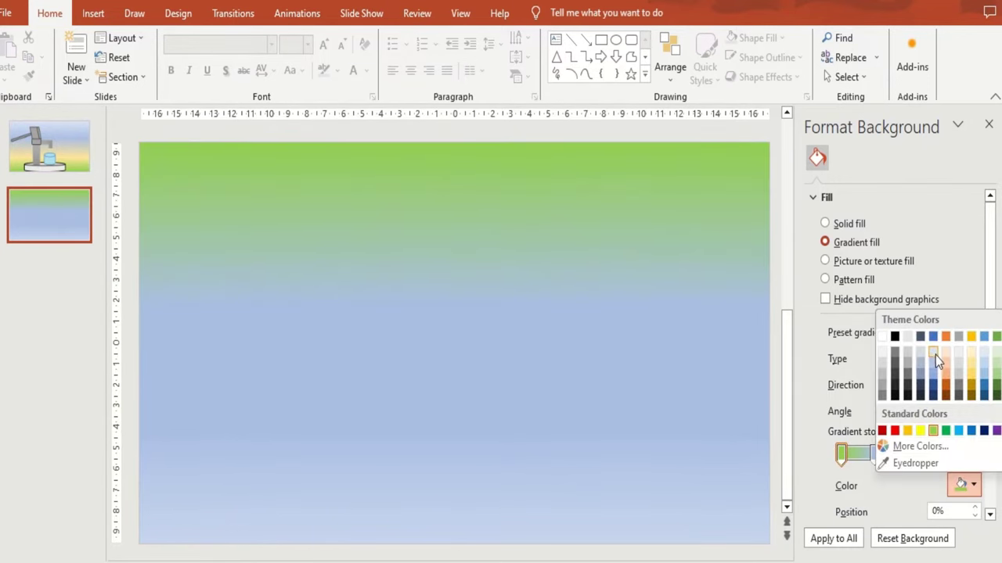
pyautogui.click(935, 355)
# Colour the 100% stop light green and make the middle stop light gold at 68%.
pyautogui.click(928, 454)
pyautogui.click(974, 486)
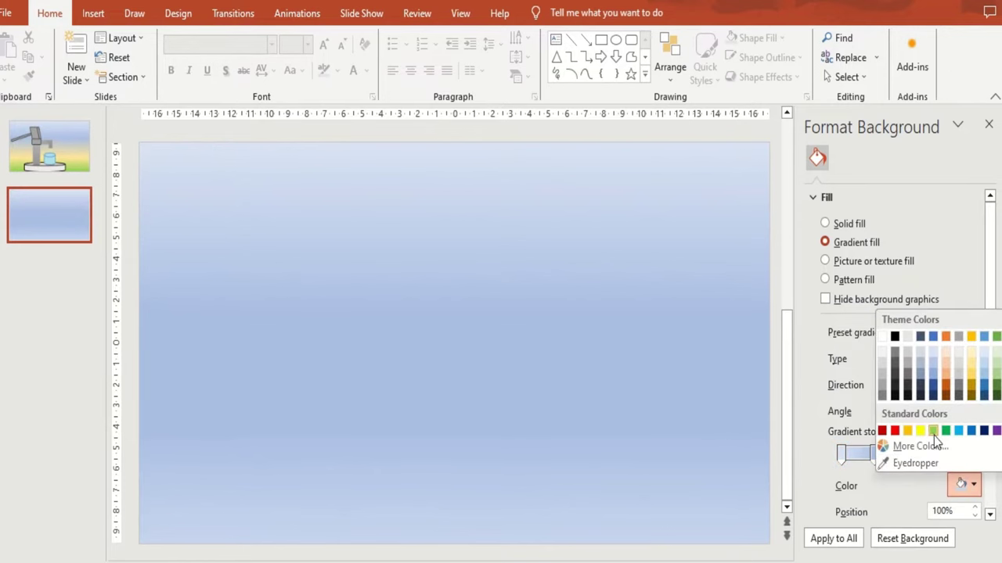
pyautogui.click(933, 432)
pyautogui.click(901, 454)
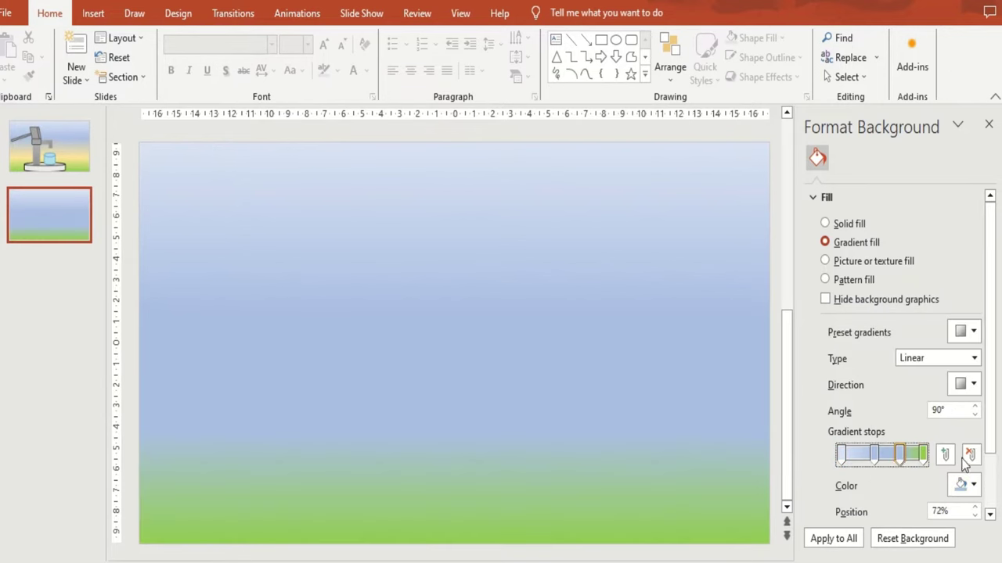
pyautogui.click(974, 486)
pyautogui.click(971, 367)
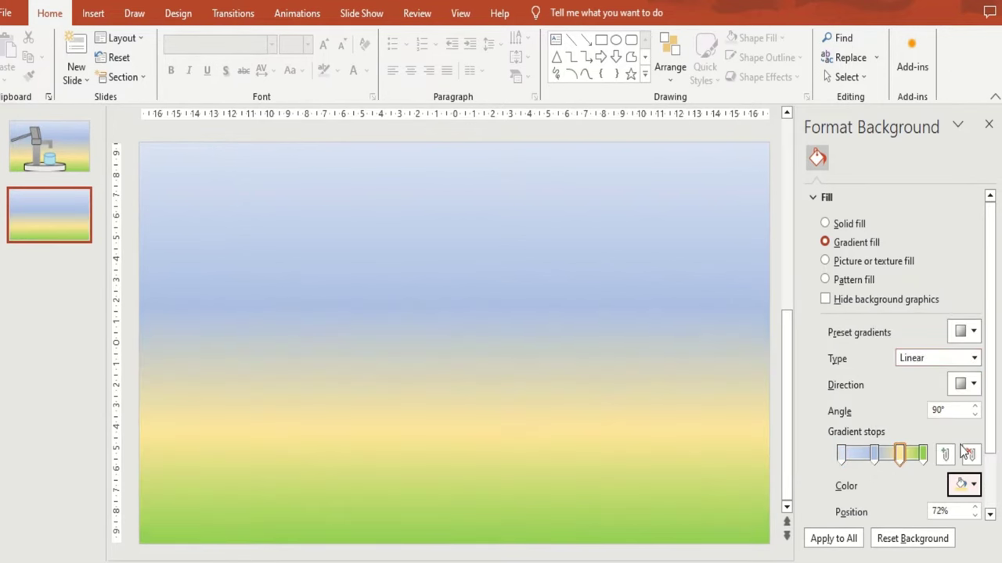
pyautogui.moveTo(899, 456); pyautogui.dragTo(867, 457)
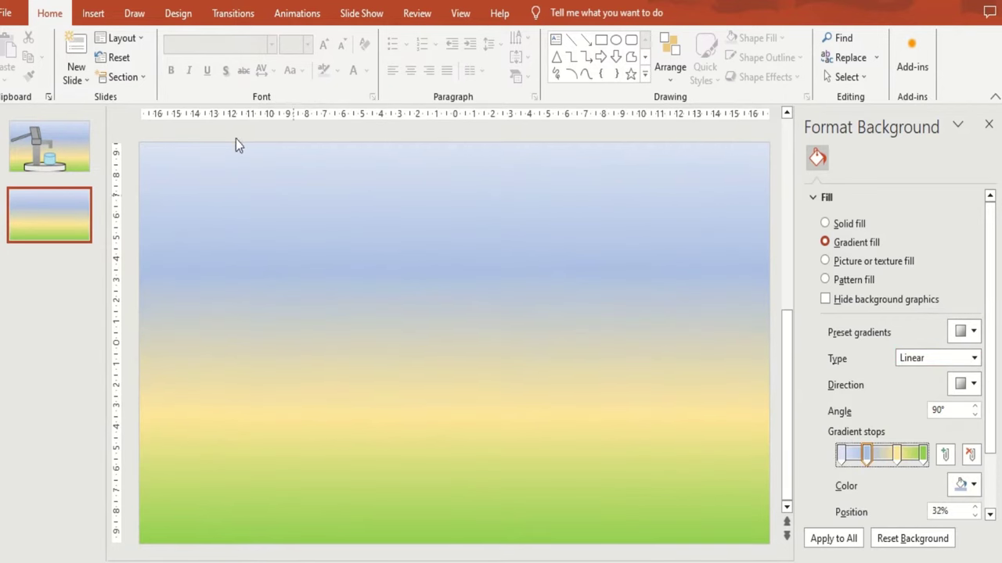
pyautogui.click(93, 13)
# Draw a wide flowchart cylinder along the slide bottom and give it the white granite texture.
pyautogui.click(224, 63)
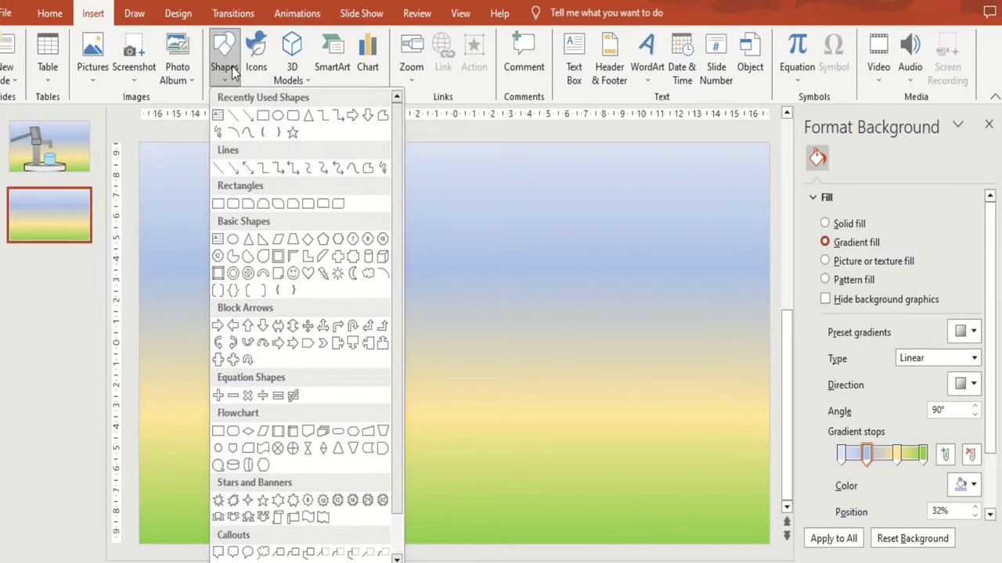
pyautogui.click(233, 465)
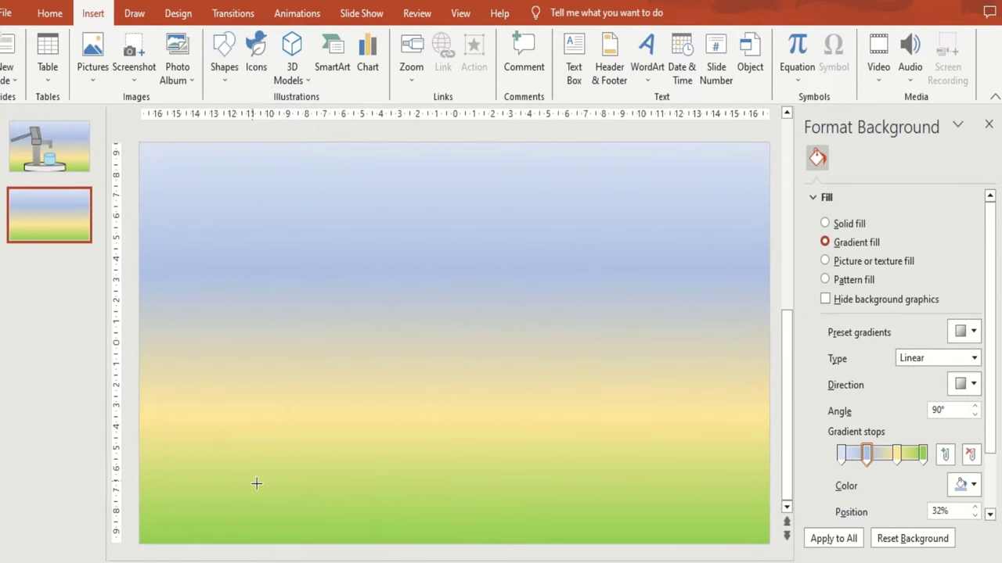
pyautogui.moveTo(270, 484)
pyautogui.mouseDown()
pyautogui.moveTo(439, 548)
pyautogui.moveTo(617, 553)
pyautogui.mouseUp()
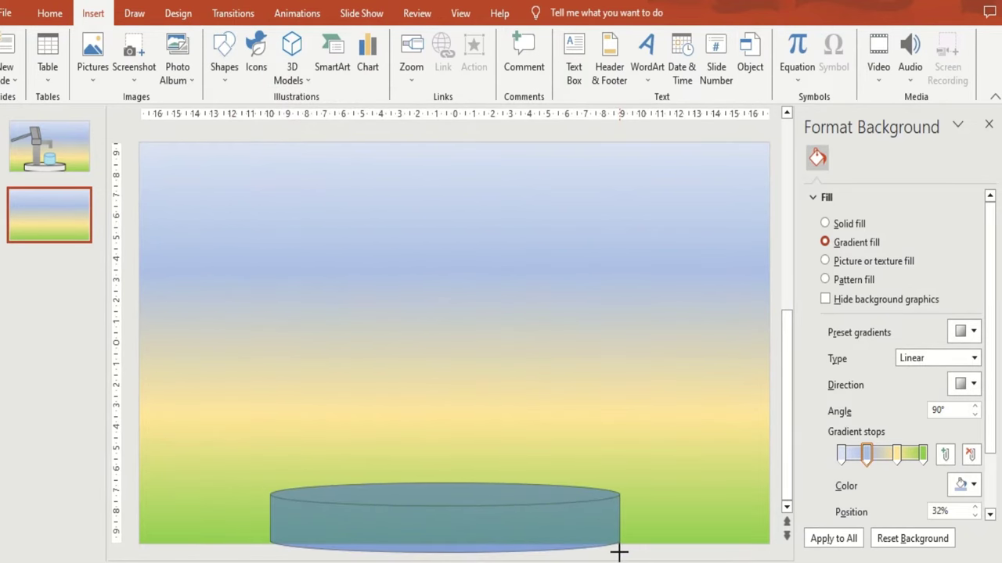
pyautogui.click(366, 38)
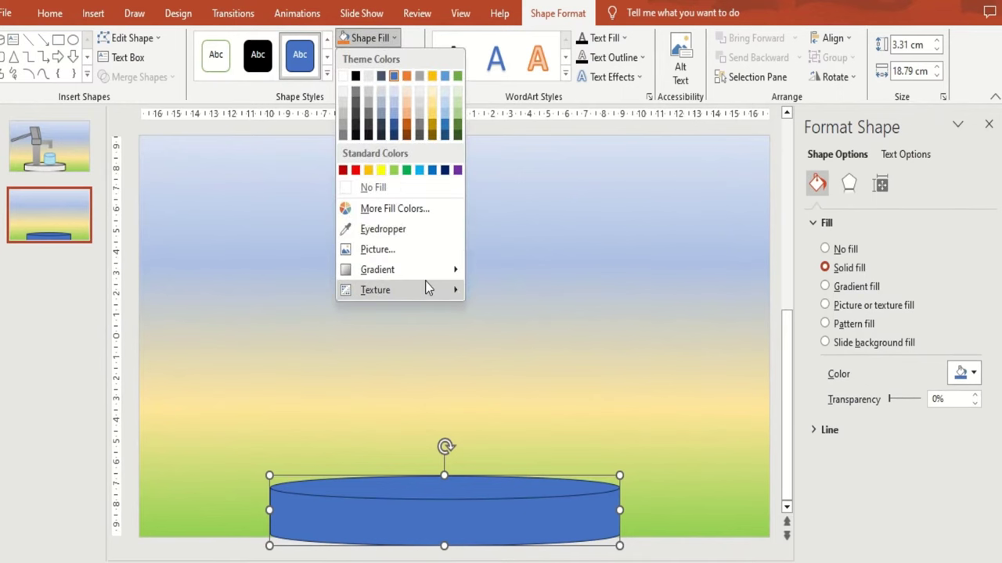
pyautogui.click(499, 362)
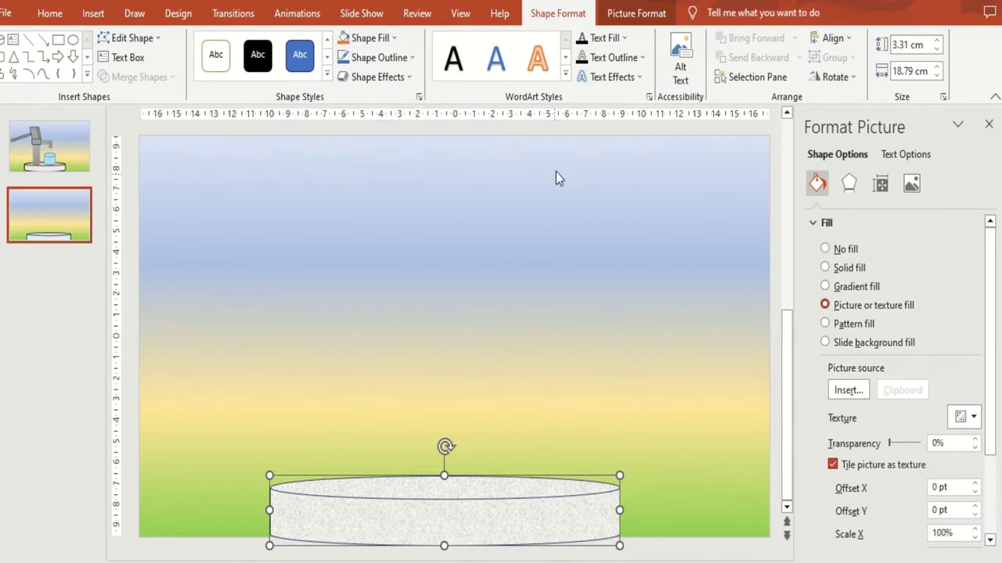
pyautogui.click(630, 12)
pyautogui.click(560, 14)
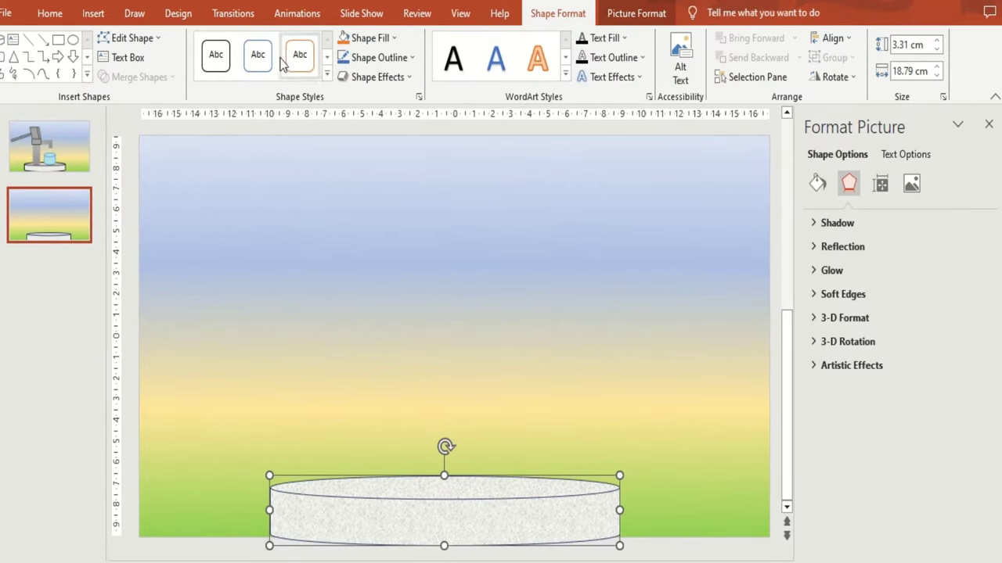
pyautogui.click(94, 13)
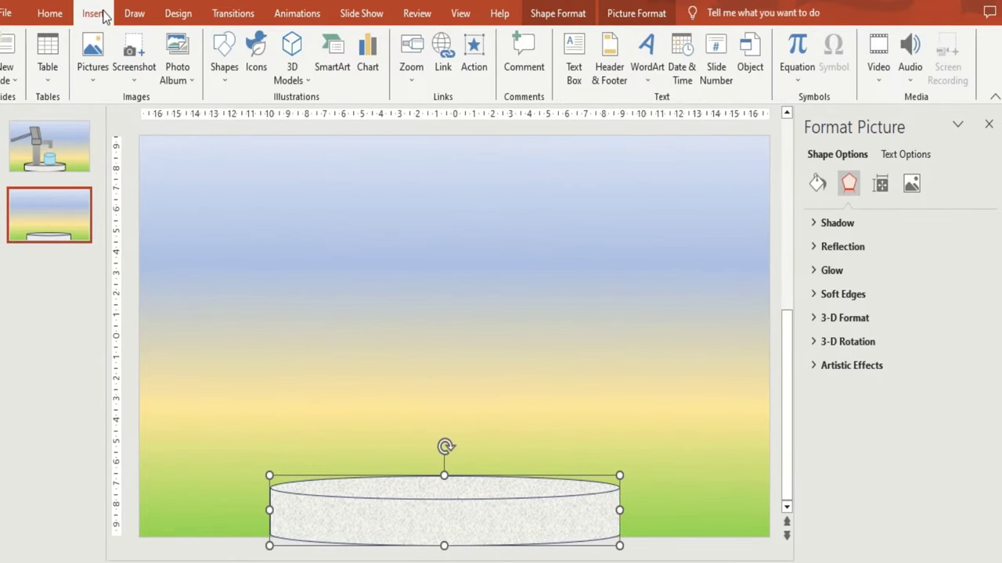
# Draw a rectangle on the cylinder, stretch it to 8.63 cm tall, and style it grey.
pyautogui.click(225, 68)
pyautogui.click(308, 116)
pyautogui.moveTo(348, 340); pyautogui.dragTo(397, 500)
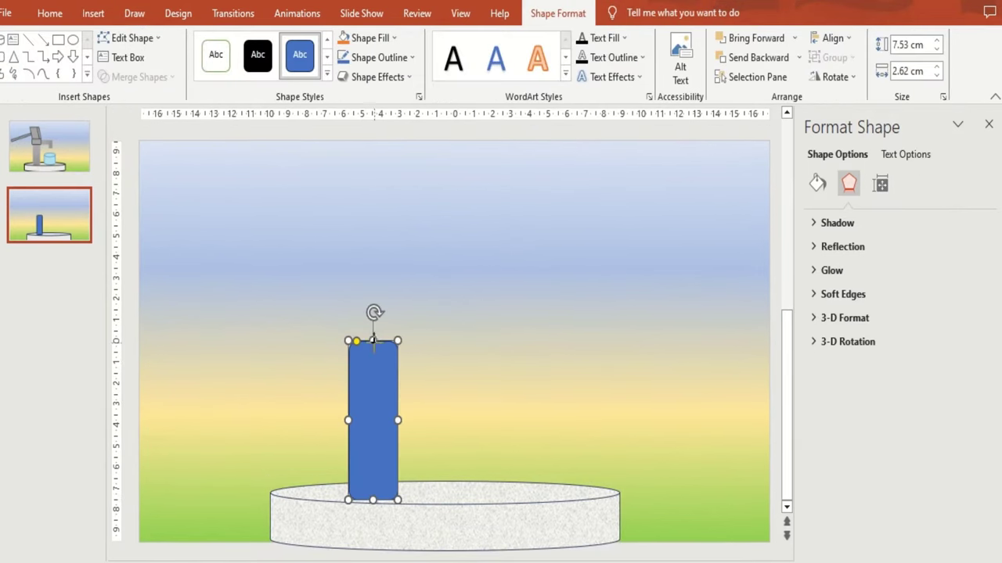
pyautogui.moveTo(373, 340); pyautogui.dragTo(373, 317)
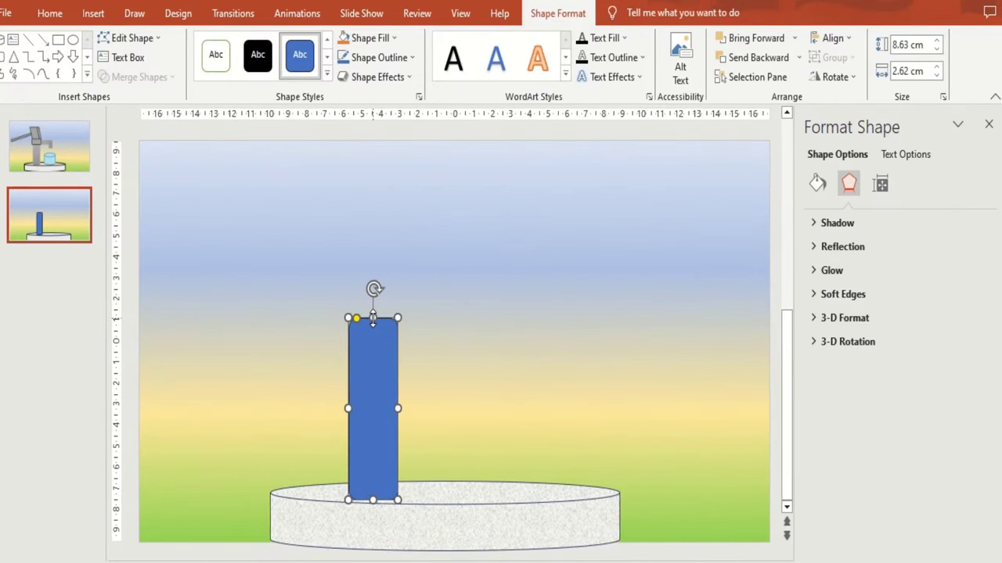
pyautogui.click(326, 73)
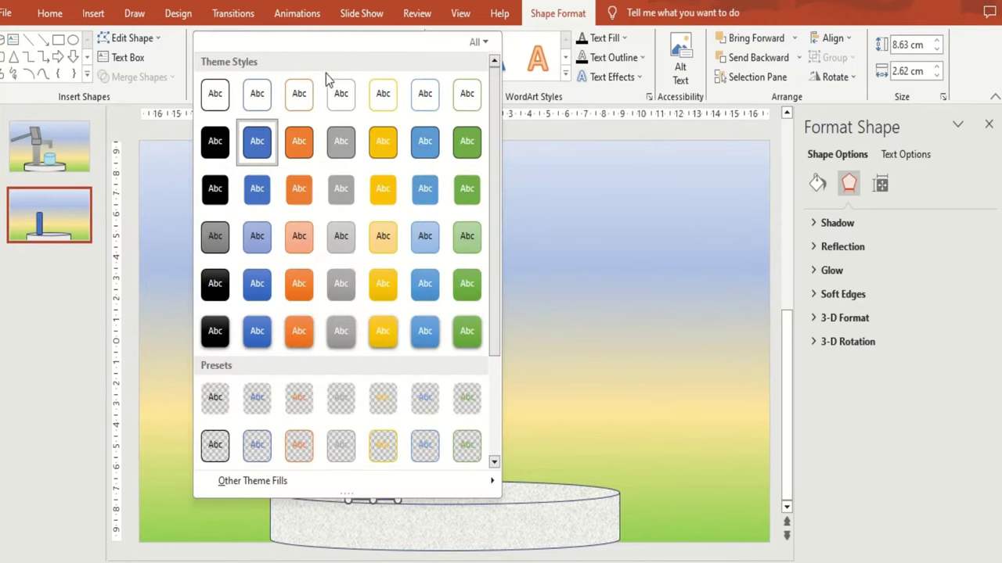
pyautogui.click(345, 291)
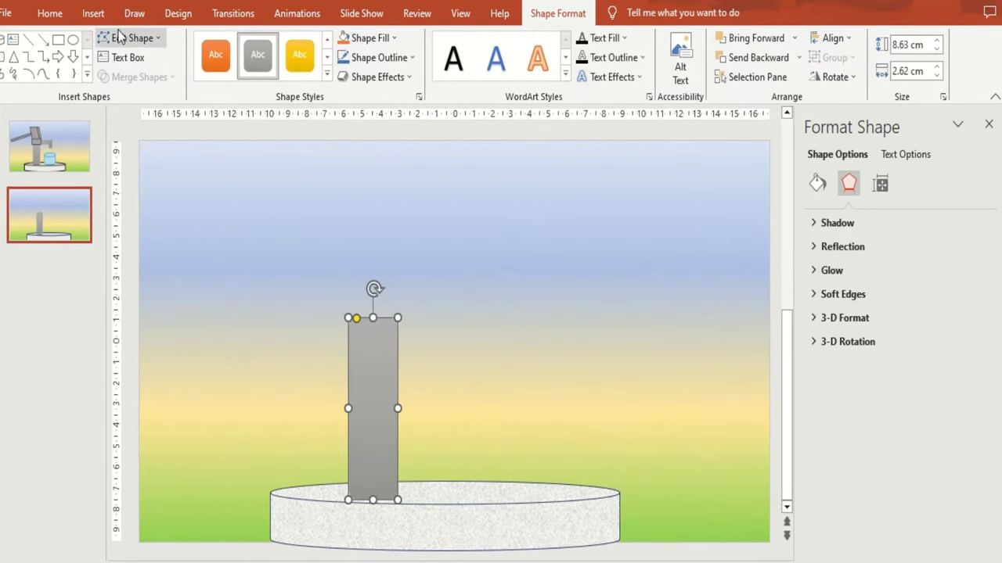
pyautogui.click(93, 14)
pyautogui.click(223, 63)
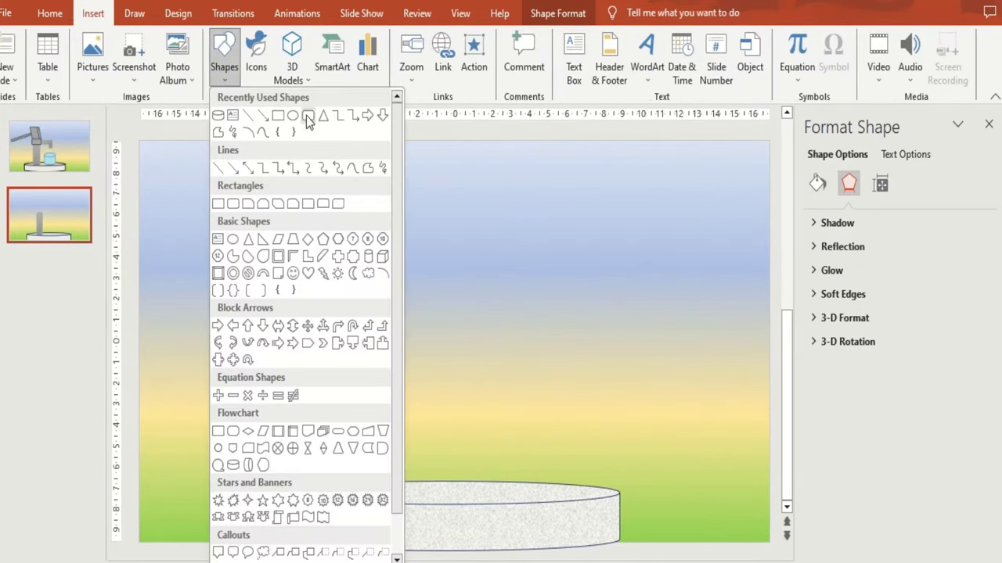
# Draw a rounded rectangle above the pillar, size it 3.67 × 2.34 cm, and style it grey.
pyautogui.click(306, 115)
pyautogui.moveTo(334, 243)
pyautogui.mouseDown()
pyautogui.moveTo(410, 303)
pyautogui.moveTo(399, 291)
pyautogui.moveTo(407, 294)
pyautogui.mouseUp()
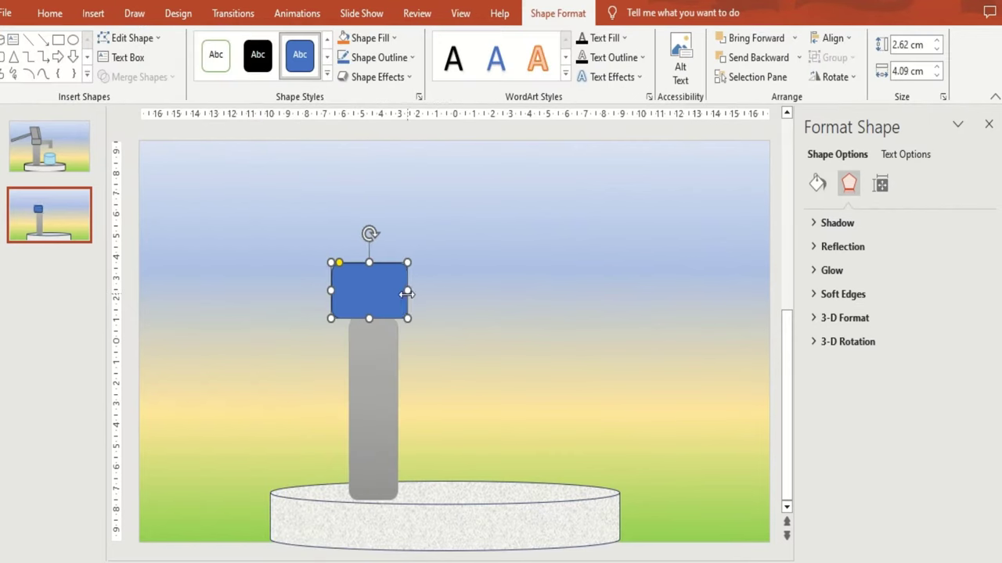
pyautogui.moveTo(329, 290); pyautogui.dragTo(338, 292)
pyautogui.moveTo(370, 263); pyautogui.dragTo(374, 269)
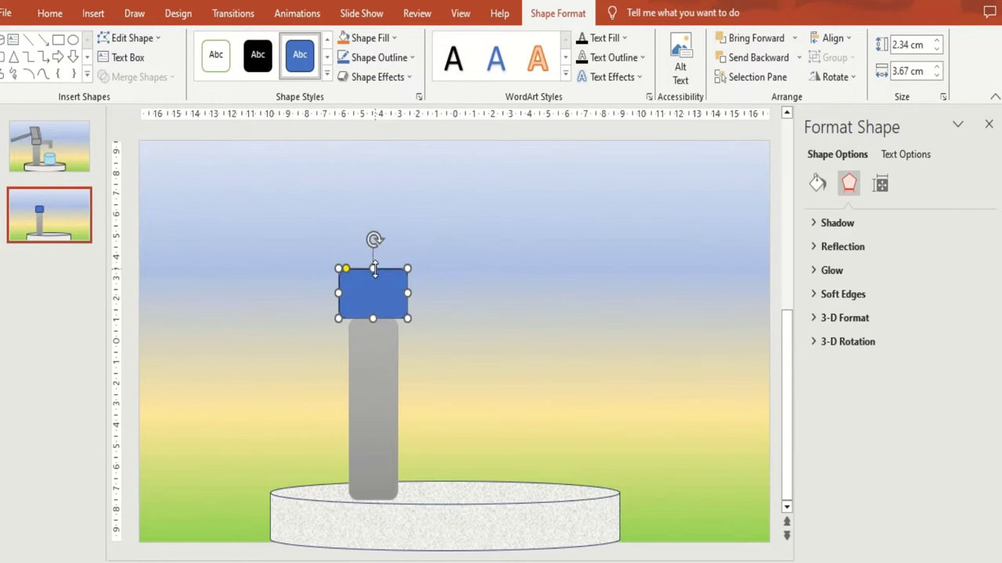
pyautogui.click(329, 74)
pyautogui.click(341, 145)
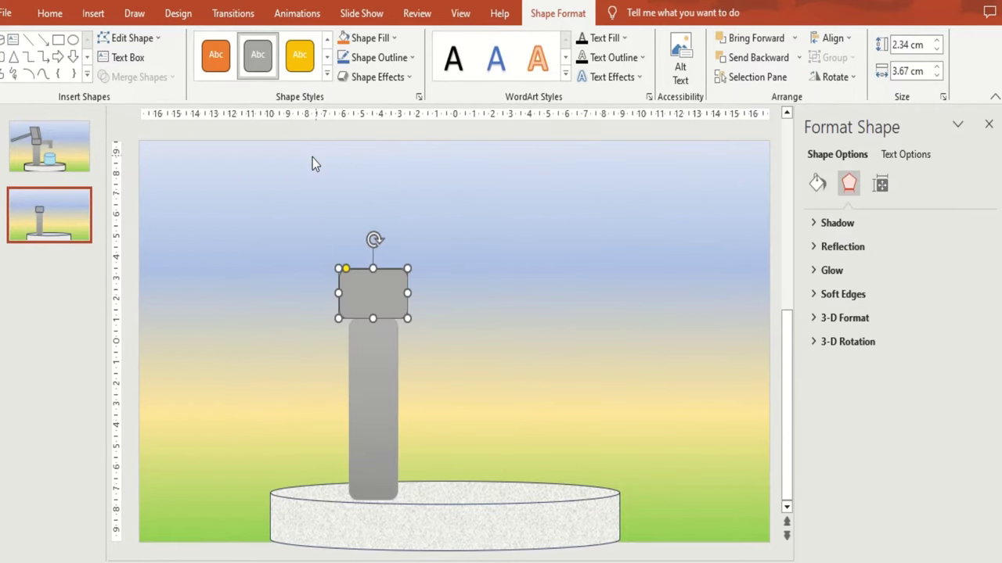
pyautogui.click(93, 13)
# Draw a parallelogram, flip it horizontally, and move it onto the pump head.
pyautogui.click(223, 67)
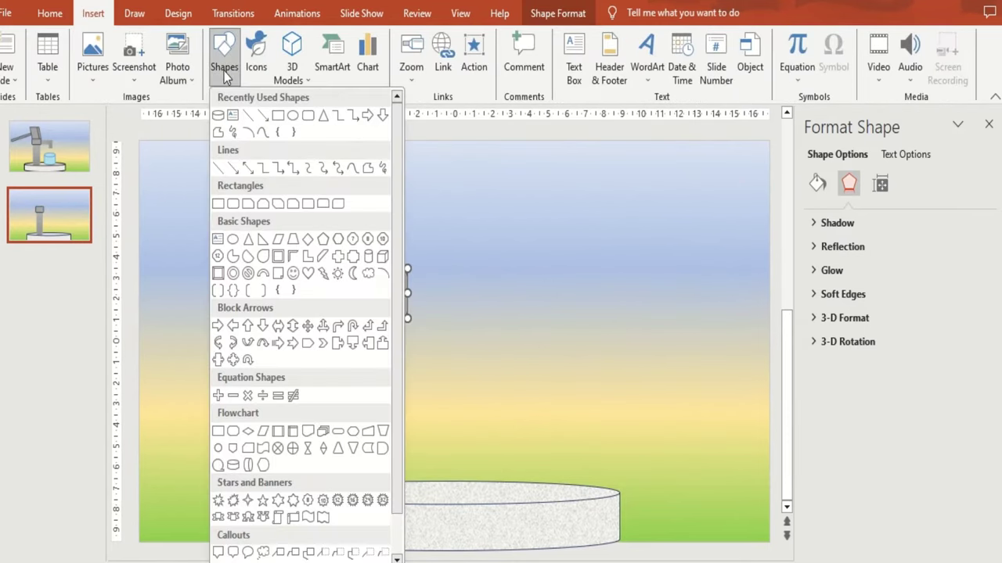
pyautogui.click(284, 241)
pyautogui.moveTo(498, 209); pyautogui.dragTo(576, 299)
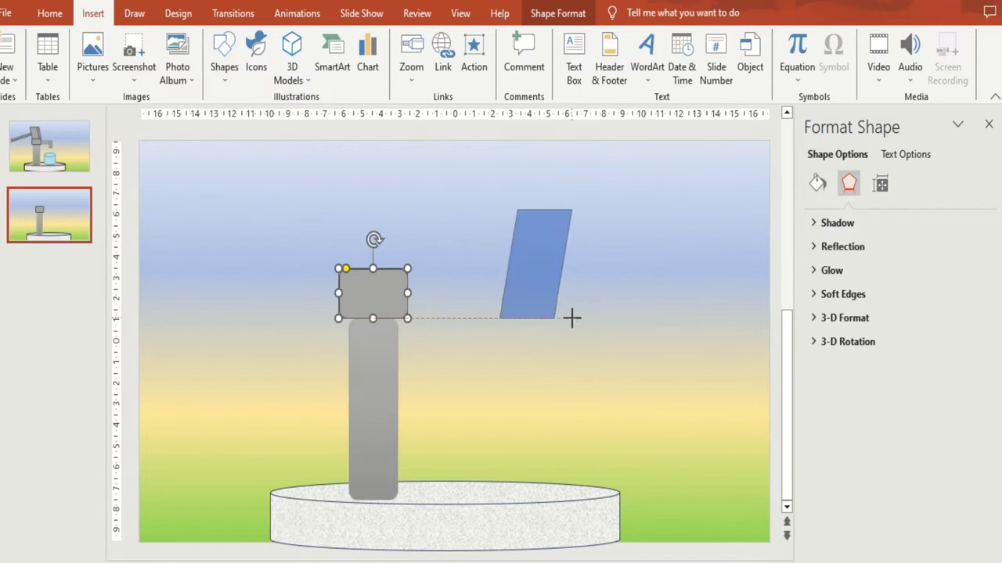
pyautogui.click(834, 76)
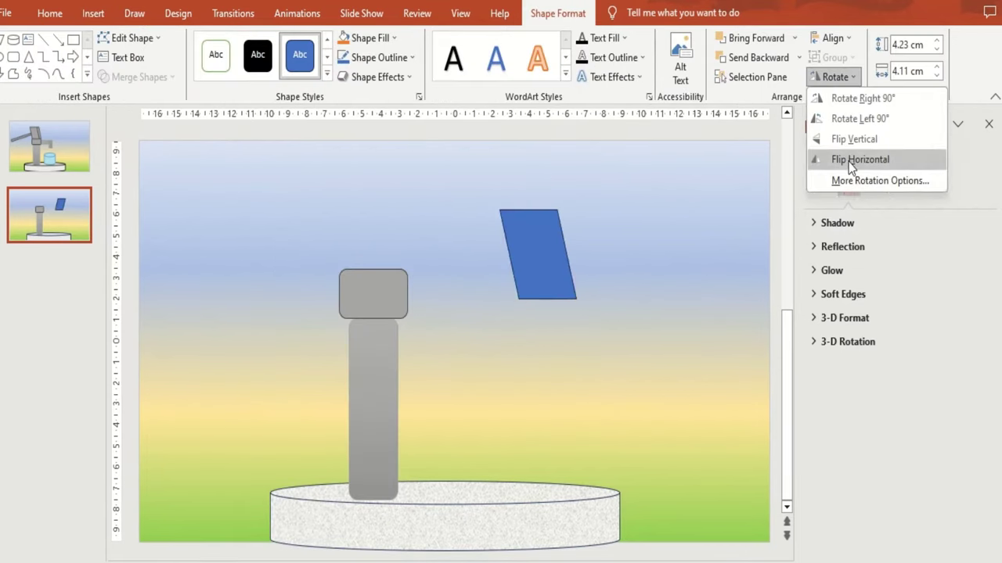
pyautogui.click(861, 157)
pyautogui.moveTo(551, 233); pyautogui.dragTo(379, 206)
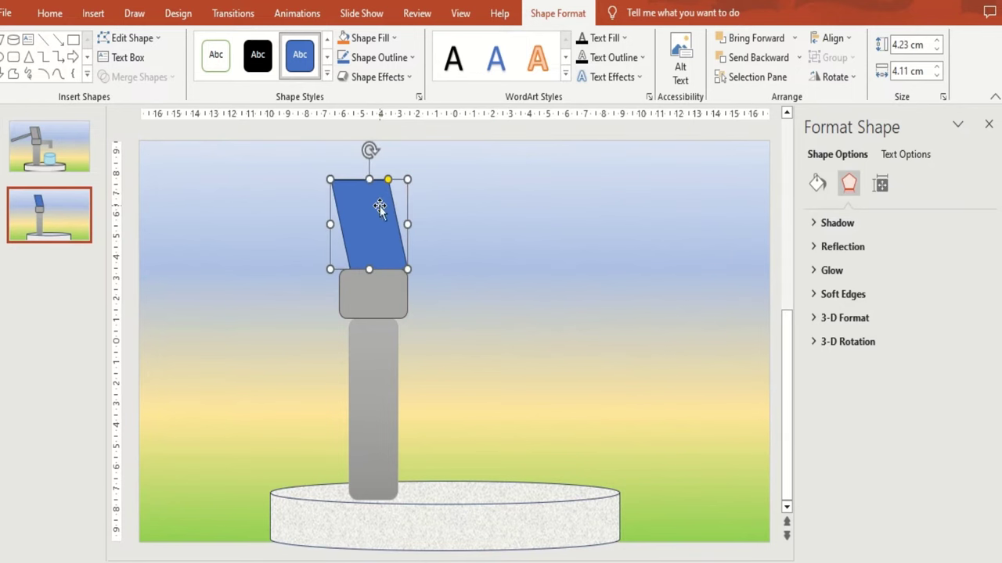
# Style the parallelogram grey and add a duplicate offset slightly left.
pyautogui.click(328, 73)
pyautogui.click(343, 144)
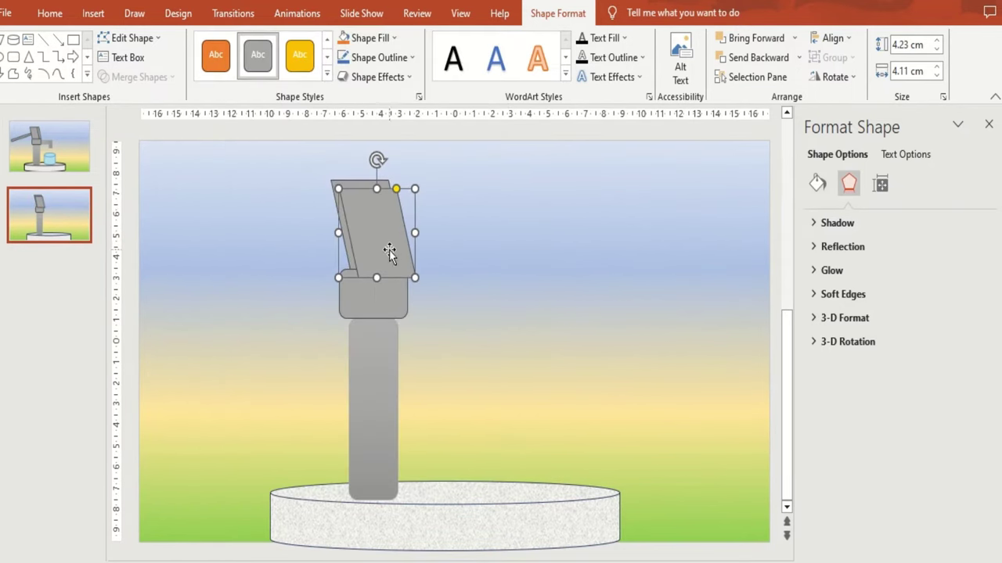
pyautogui.moveTo(391, 252); pyautogui.dragTo(365, 238)
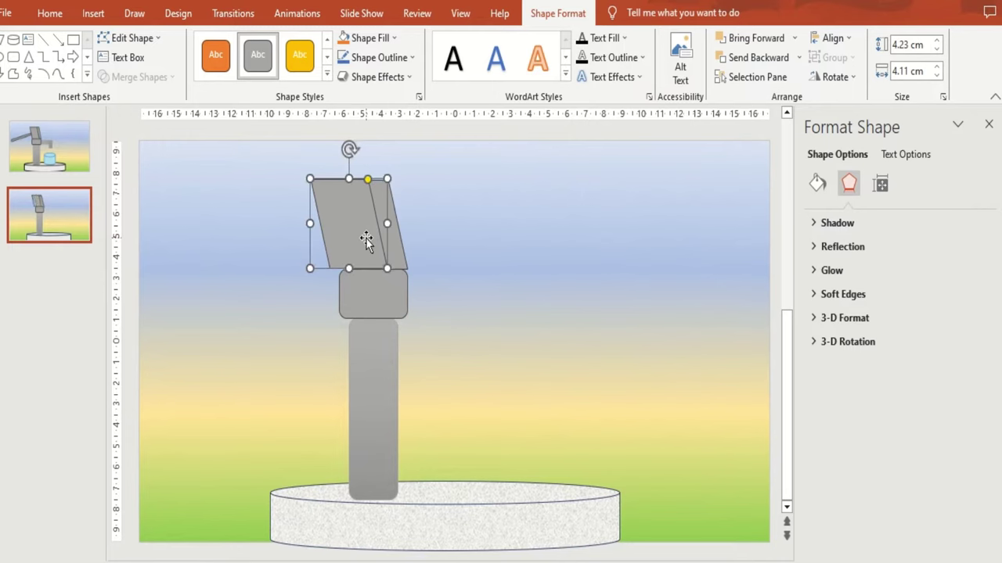
pyautogui.click(549, 296)
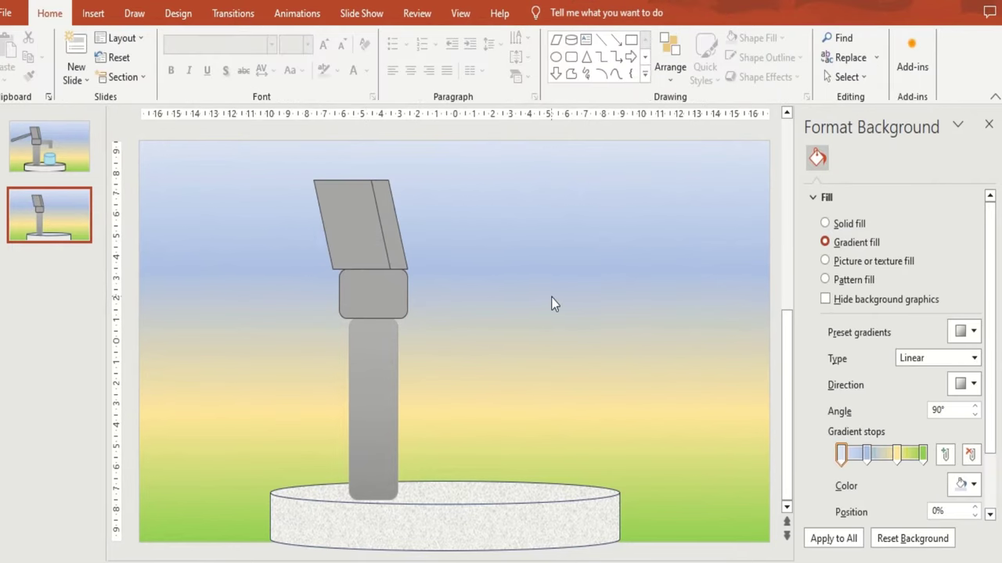
pyautogui.click(91, 14)
# Draw a thin rectangle bar and tilt it into a handle angled left of the pump.
pyautogui.click(224, 56)
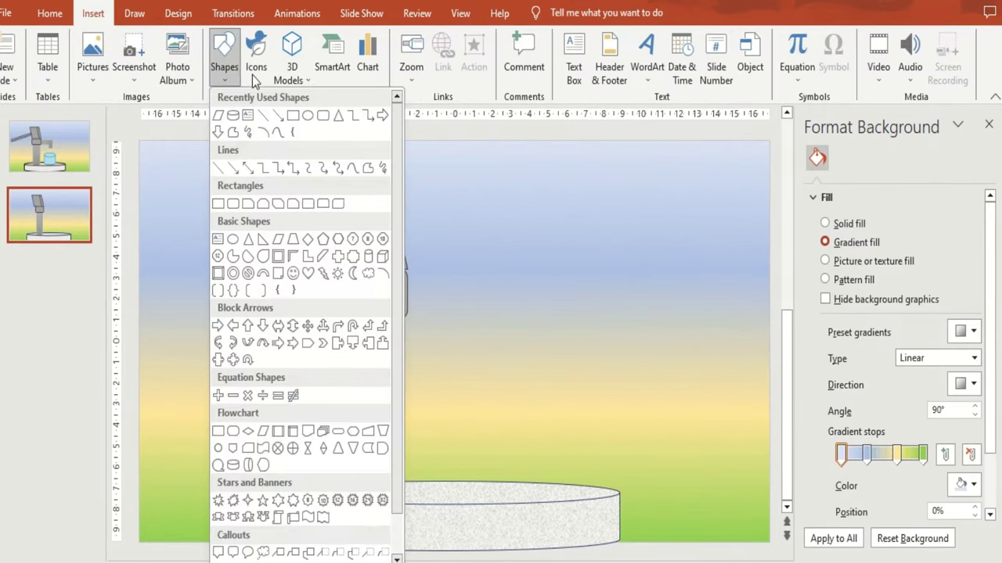
pyautogui.click(336, 117)
pyautogui.click(220, 71)
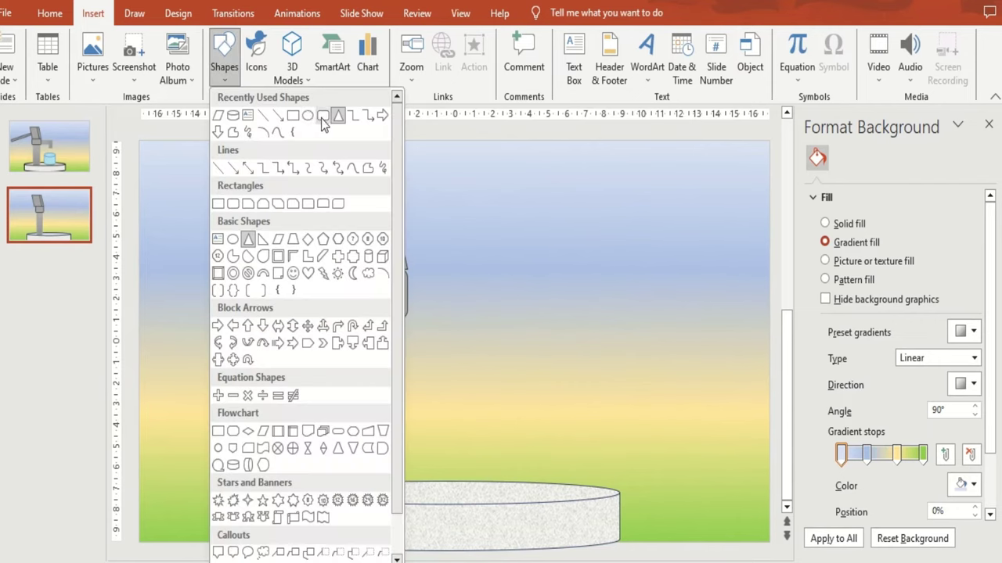
pyautogui.click(323, 117)
pyautogui.moveTo(476, 225); pyautogui.dragTo(674, 241)
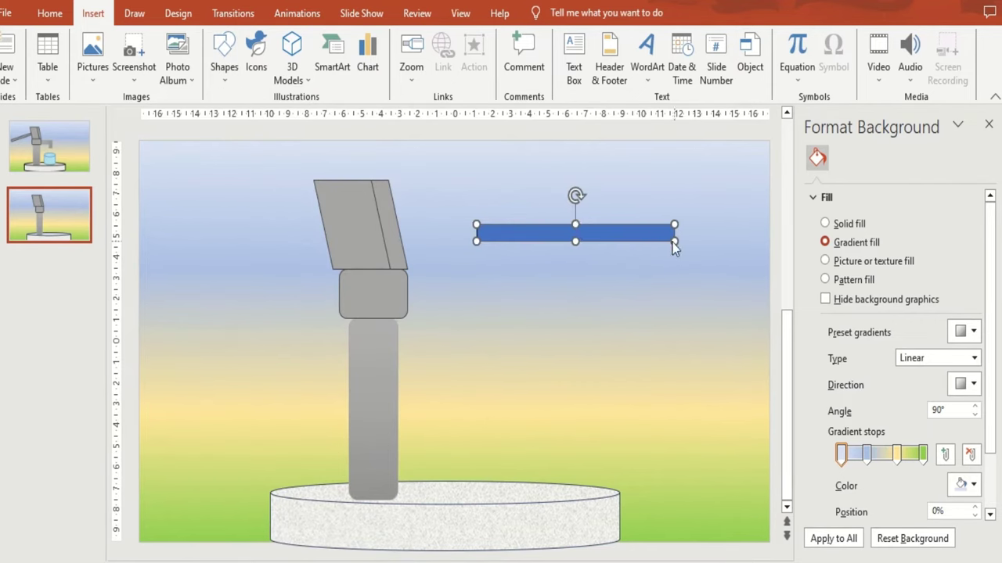
pyautogui.moveTo(576, 196); pyautogui.dragTo(276, 253)
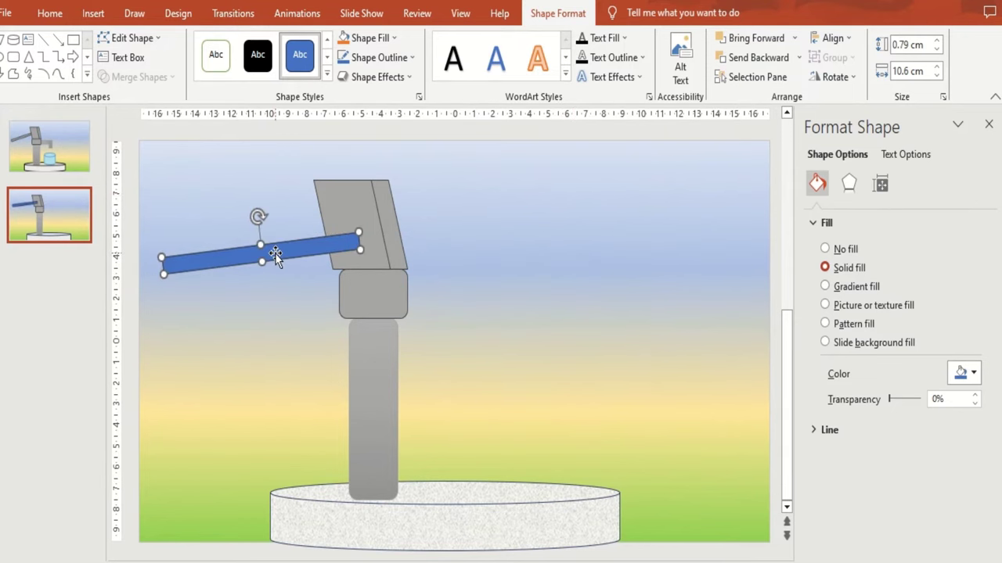
# Style the handle bar grey and send it to the back behind the pump top.
pyautogui.click(326, 72)
pyautogui.click(345, 152)
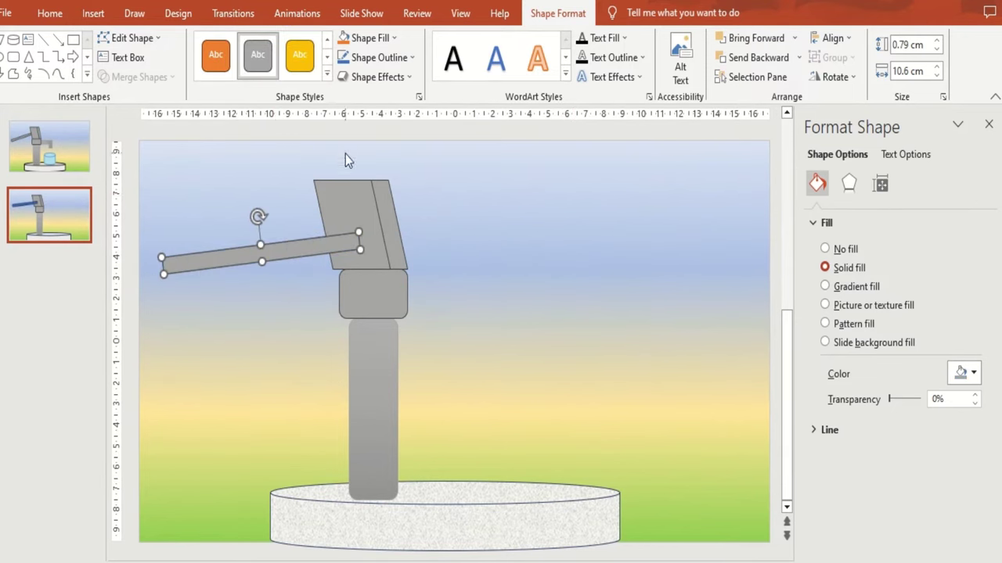
pyautogui.click(797, 57)
pyautogui.click(751, 99)
pyautogui.click(703, 169)
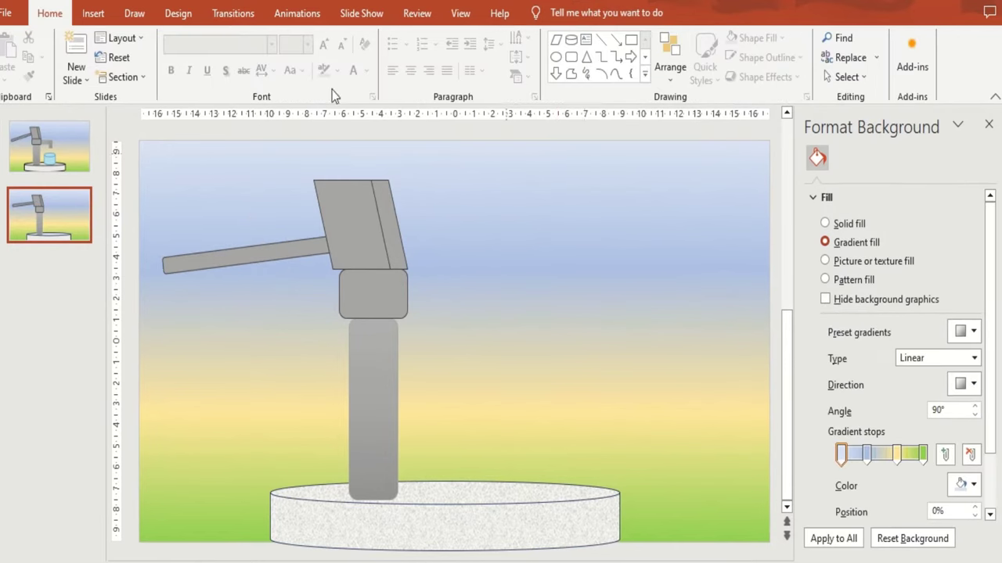
pyautogui.click(92, 13)
pyautogui.click(226, 74)
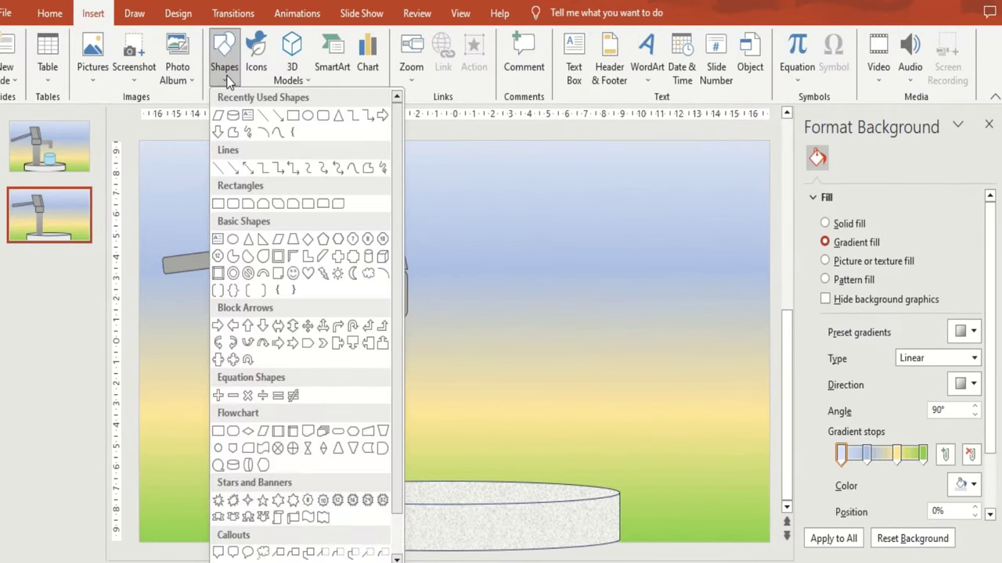
# Draw an L-shape and flip it both horizontally and vertically.
pyautogui.click(307, 258)
pyautogui.moveTo(498, 233); pyautogui.dragTo(655, 323)
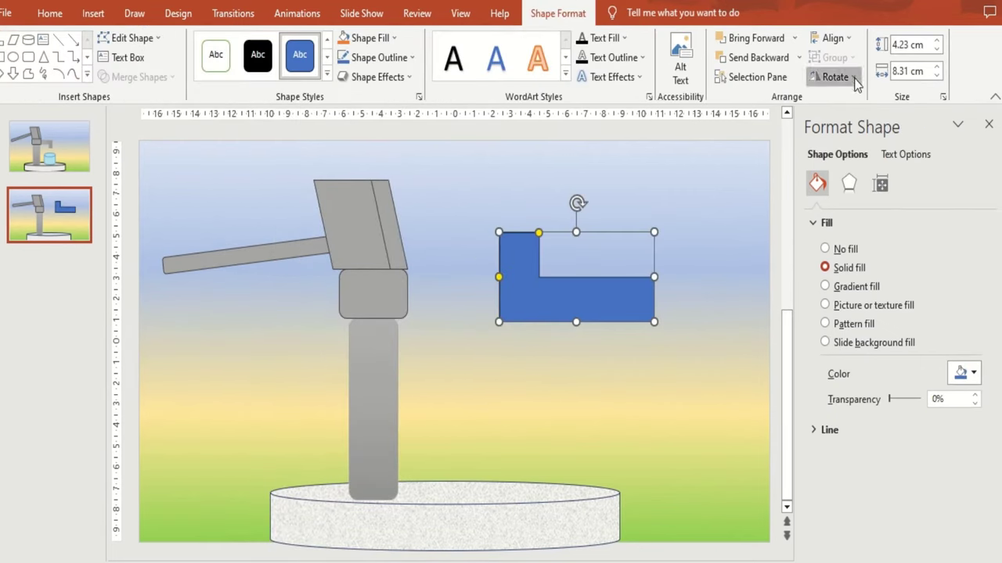
pyautogui.click(834, 76)
pyautogui.click(862, 158)
pyautogui.click(842, 79)
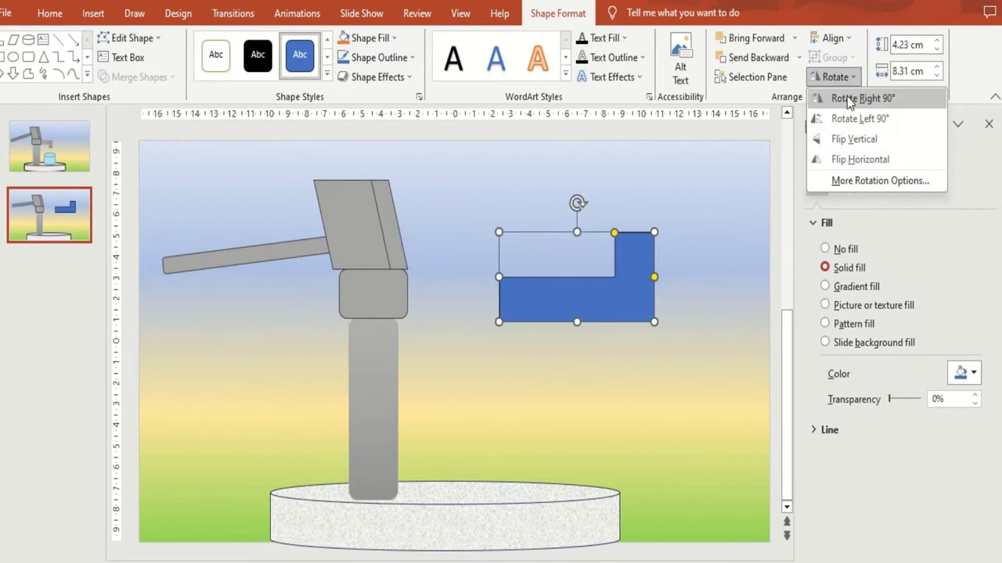
pyautogui.click(855, 141)
# Shorten the L-shape to 3.31 cm, move it beside the pump top, and style it grey.
pyautogui.moveTo(576, 232)
pyautogui.mouseDown()
pyautogui.moveTo(576, 250)
pyautogui.moveTo(467, 294)
pyautogui.mouseUp()
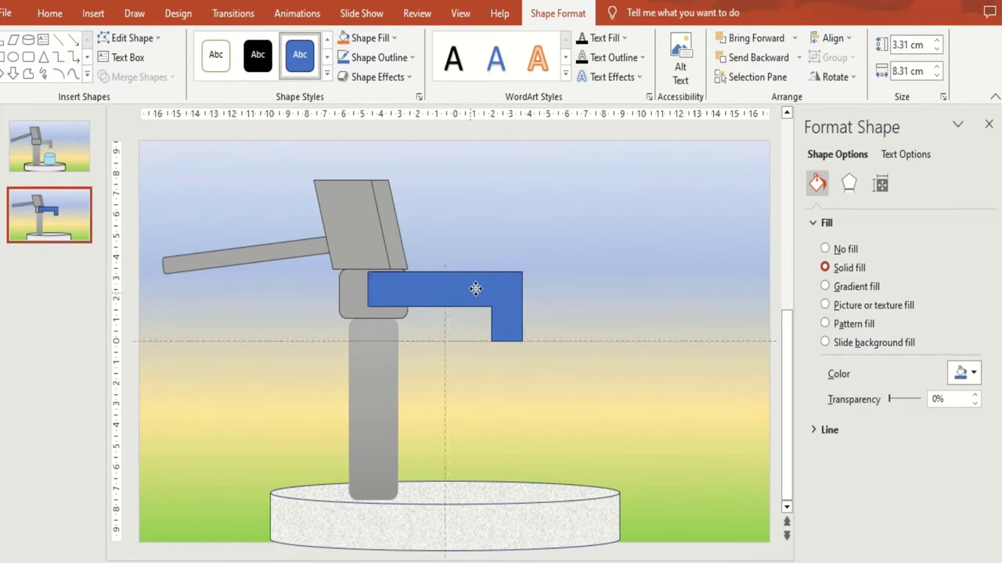
pyautogui.moveTo(466, 294); pyautogui.dragTo(531, 183)
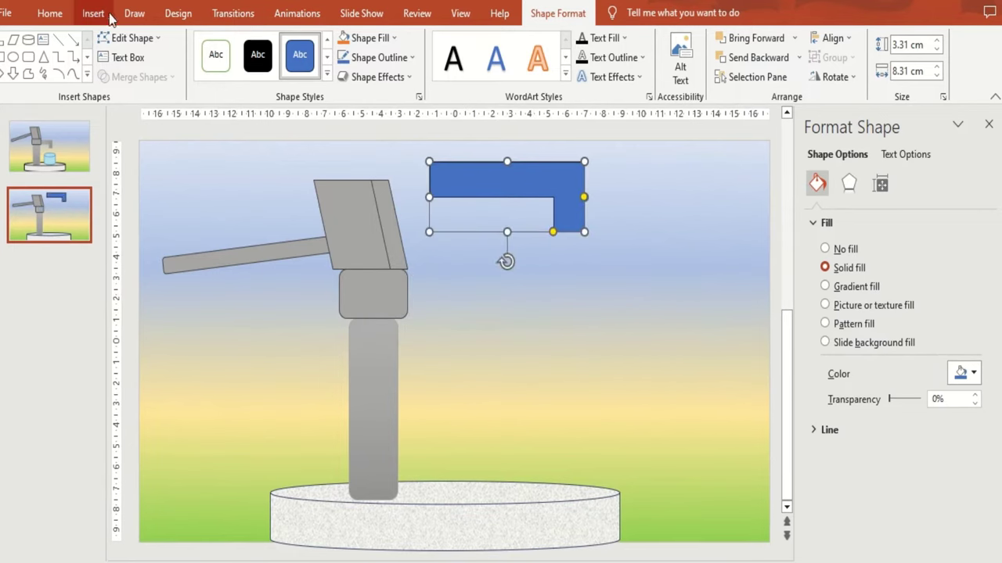
pyautogui.click(326, 75)
pyautogui.click(339, 151)
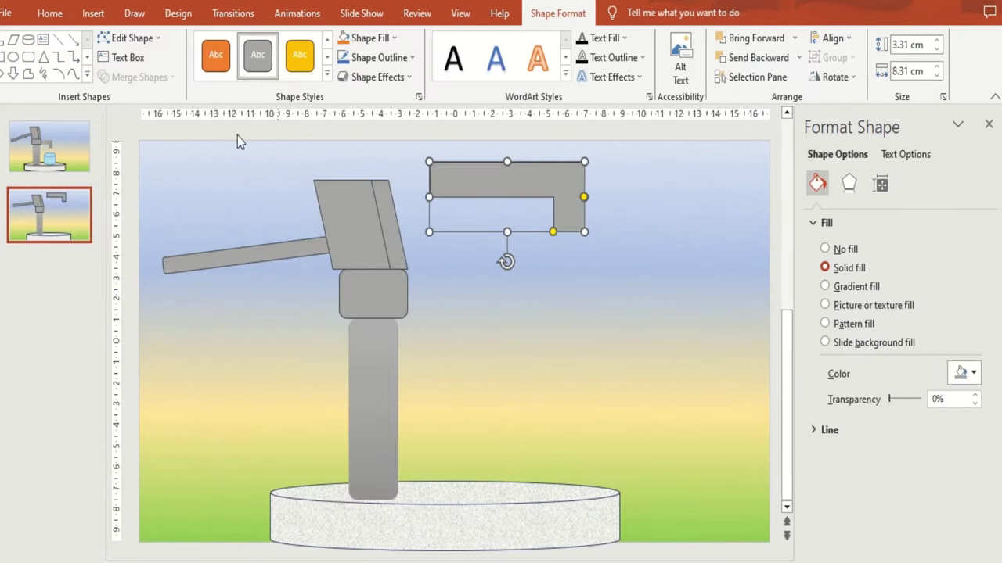
pyautogui.click(93, 14)
# Draw a cylinder cup on the pump base with an orange style and light orange fill.
pyautogui.click(225, 66)
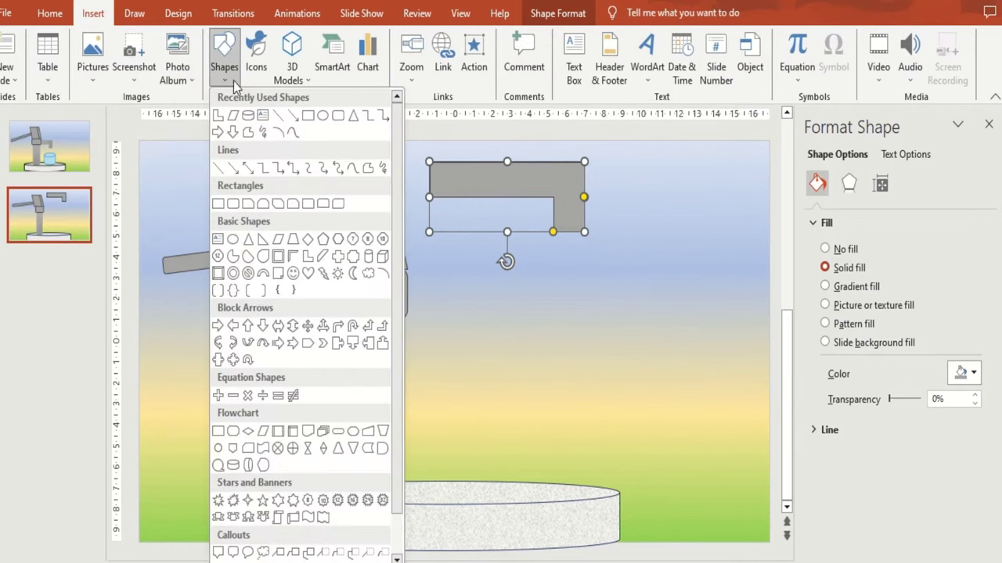
pyautogui.click(232, 466)
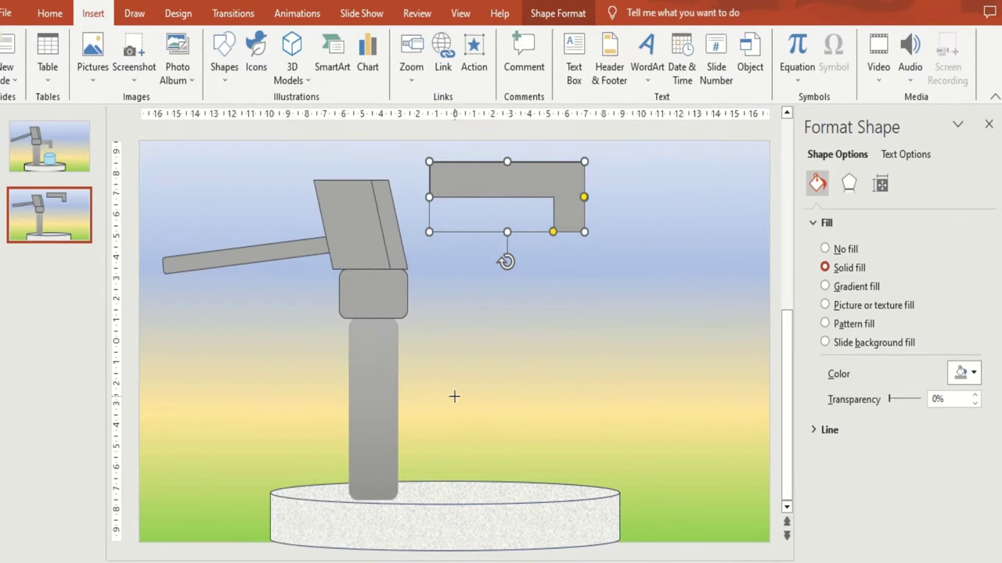
pyautogui.moveTo(454, 397)
pyautogui.mouseDown()
pyautogui.moveTo(509, 481)
pyautogui.moveTo(536, 495)
pyautogui.mouseUp()
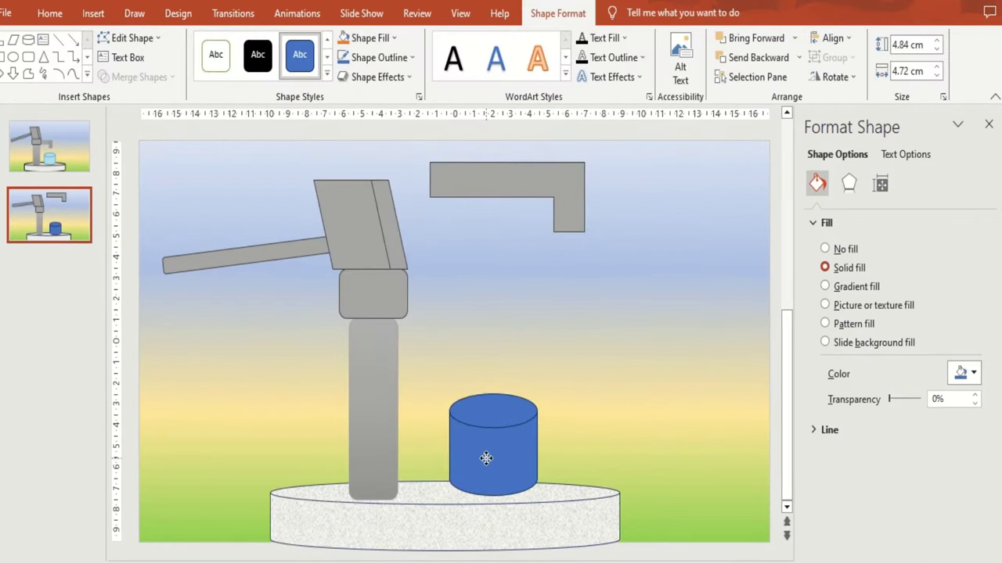
pyautogui.click(486, 458)
pyautogui.click(327, 77)
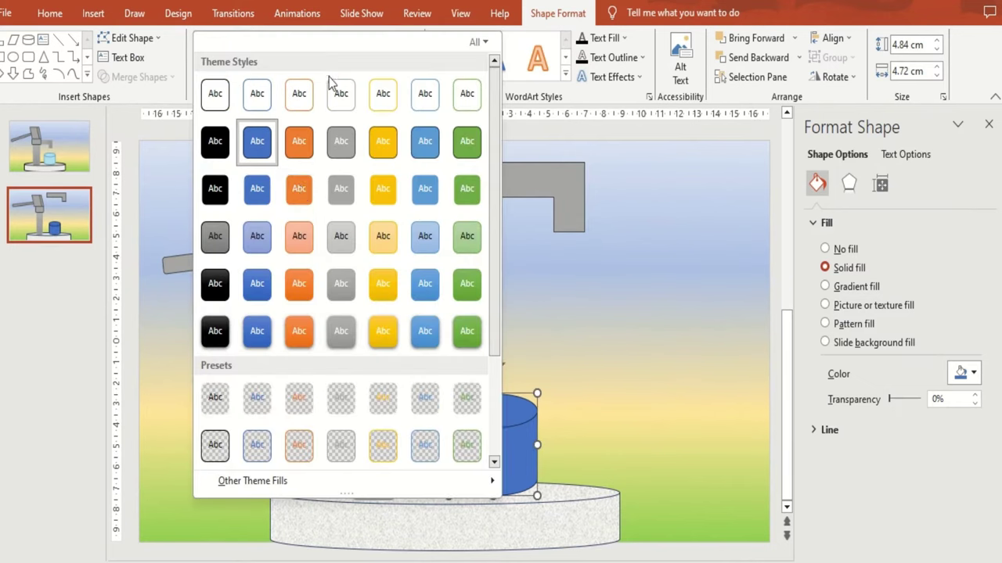
pyautogui.click(306, 136)
pyautogui.click(394, 39)
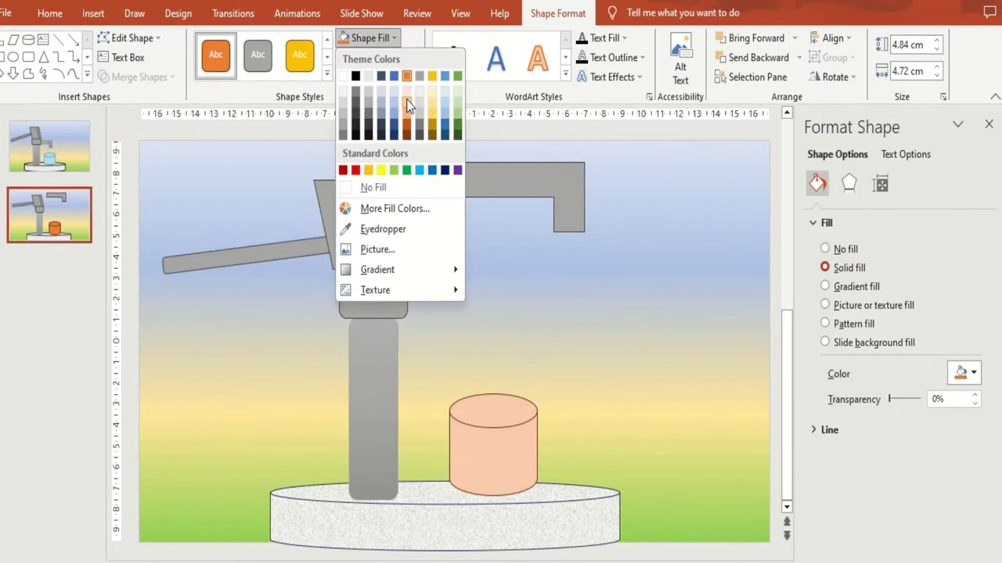
pyautogui.click(406, 105)
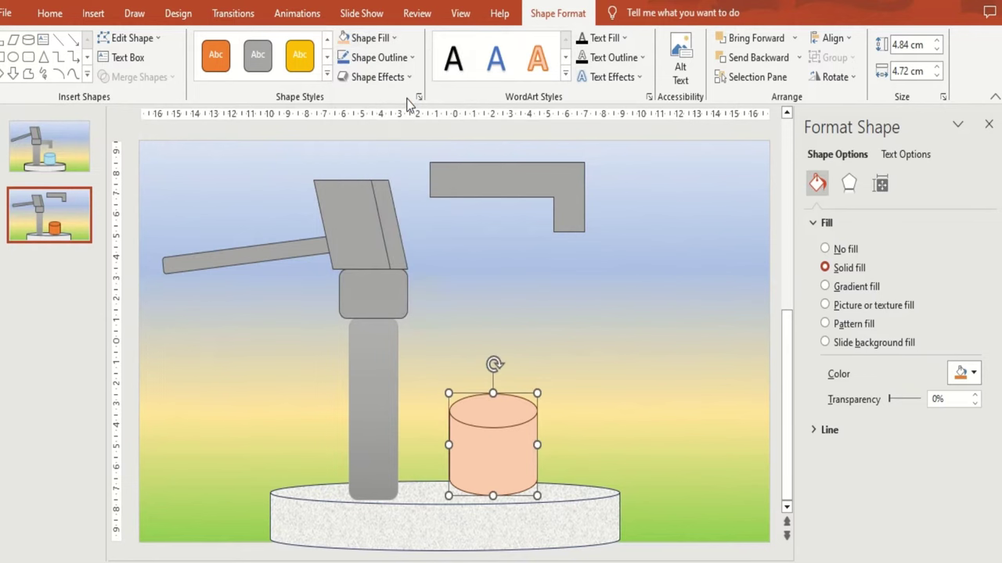
# Fill the cup with the Water droplets texture and remove its outline.
pyautogui.click(543, 447)
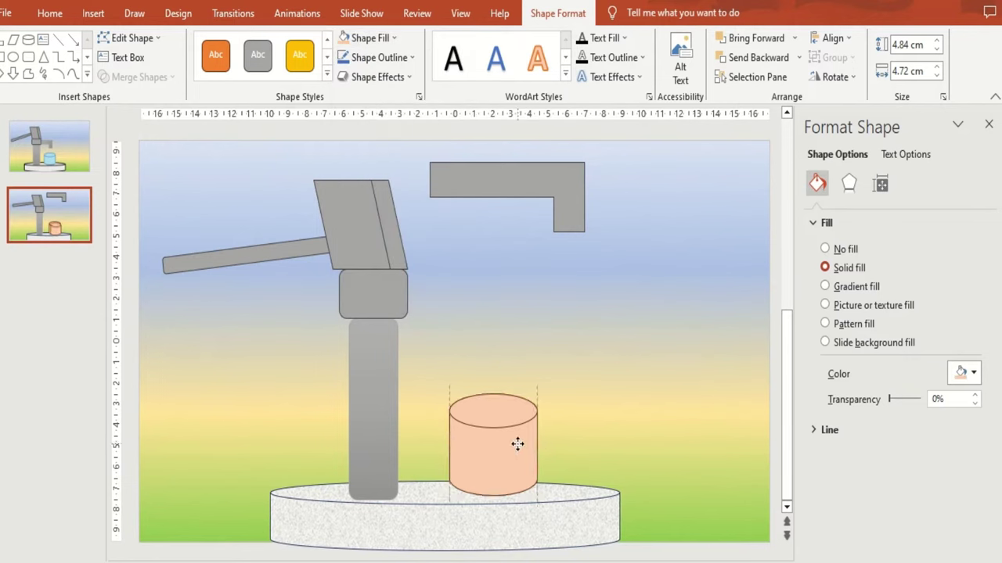
pyautogui.click(515, 442)
pyautogui.click(394, 38)
pyautogui.moveTo(375, 290)
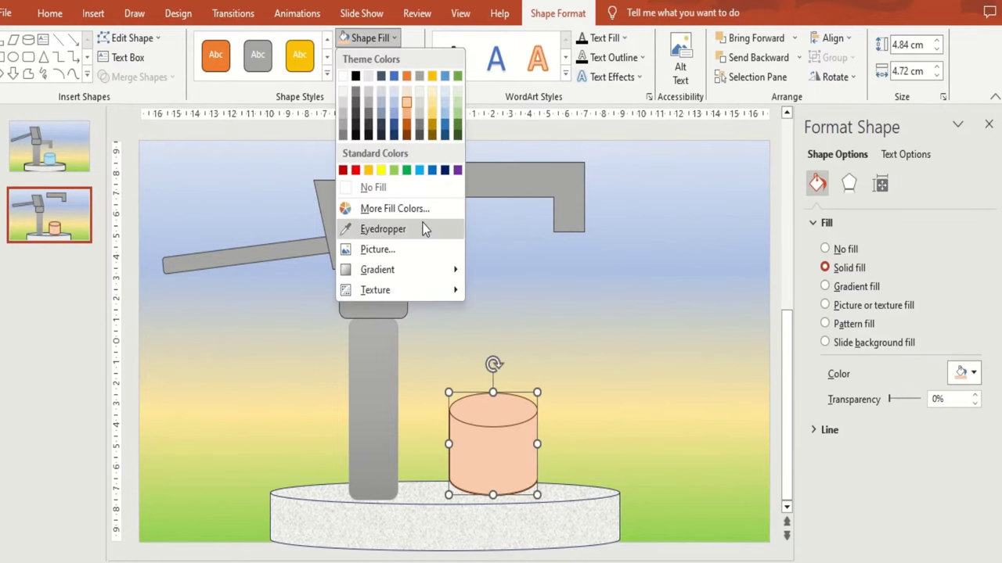
pyautogui.click(485, 226)
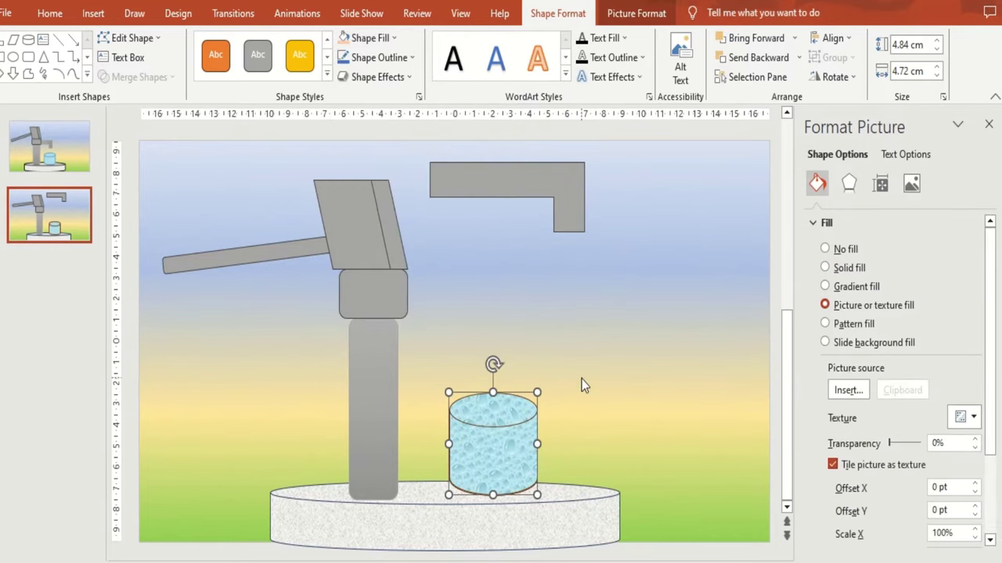
pyautogui.click(410, 58)
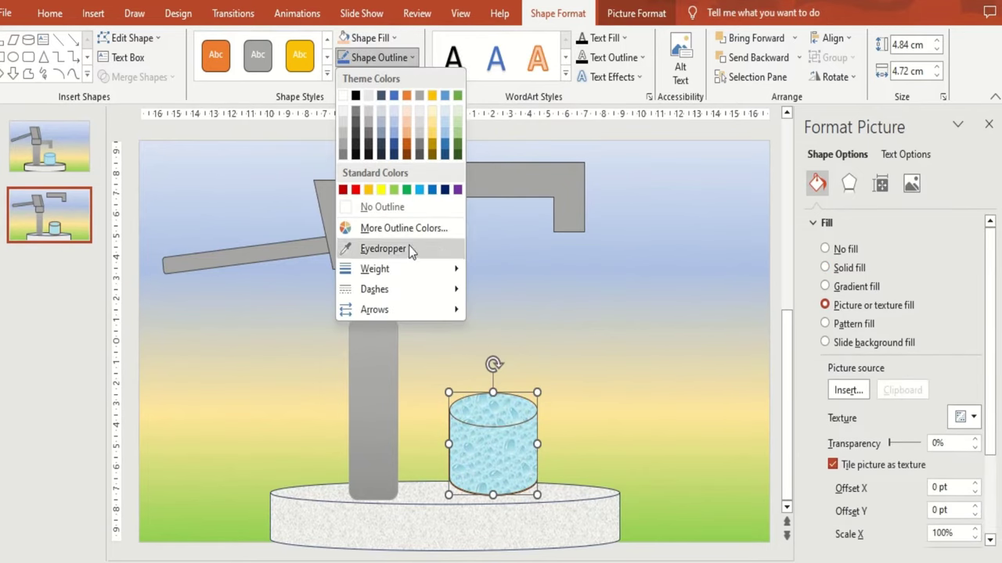
pyautogui.click(409, 208)
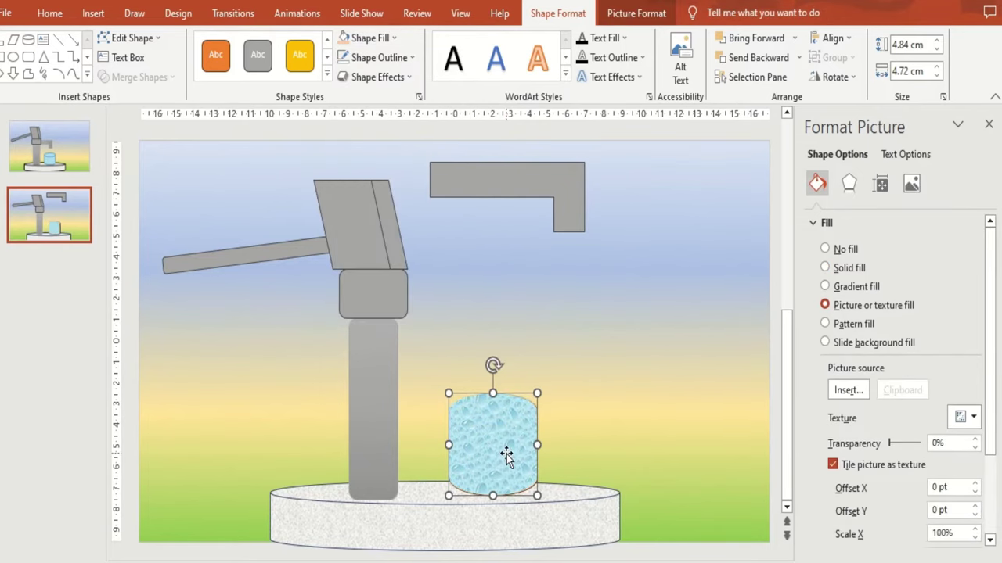
# Resize the cup to 4.7 cm high by 4.6 cm wide and nudge it into place.
pyautogui.moveTo(507, 457); pyautogui.dragTo(508, 457)
pyautogui.click(939, 52)
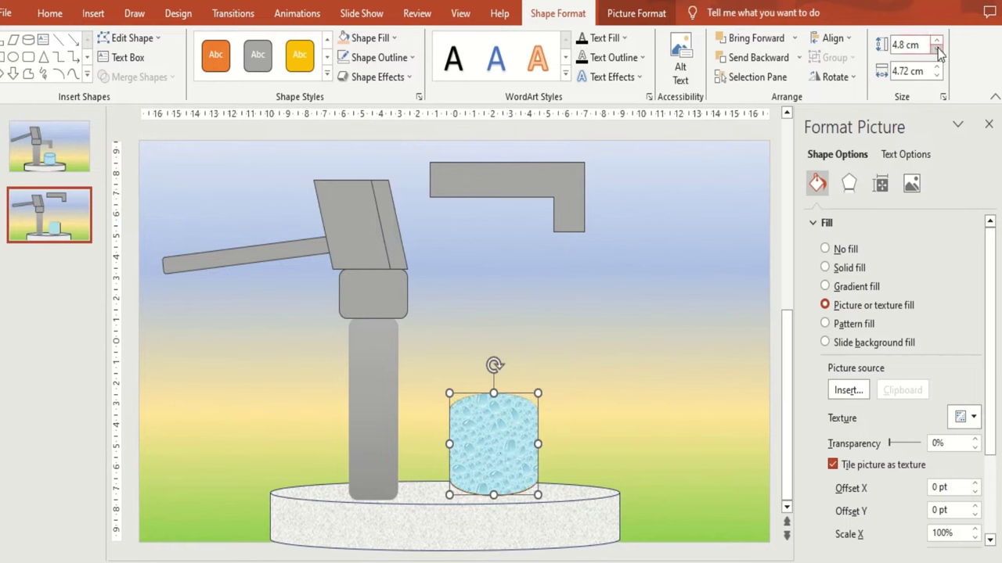
pyautogui.click(939, 51)
pyautogui.click(937, 76)
pyautogui.click(937, 76)
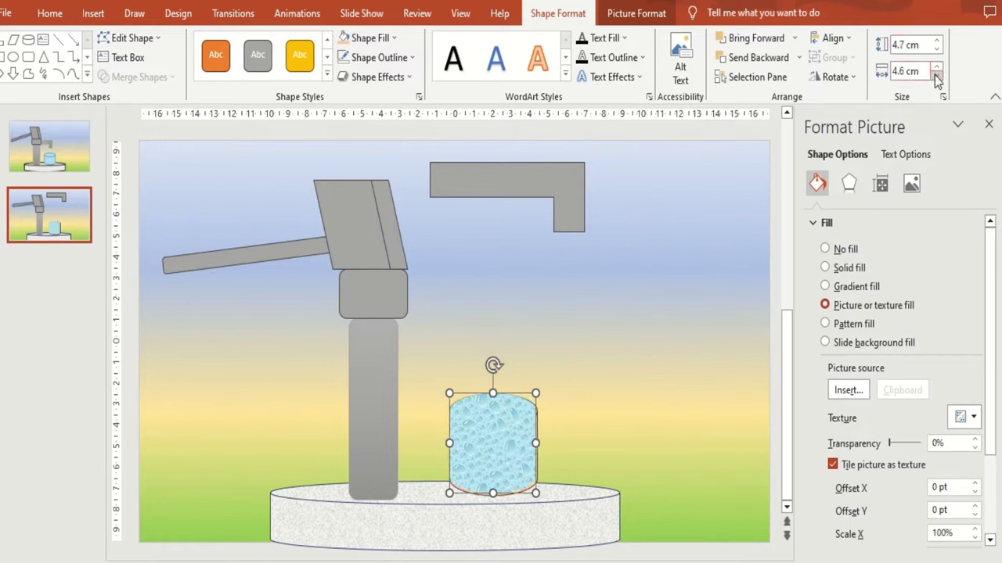
pyautogui.hotkey('ctrl', 'Down')
pyautogui.hotkey('ctrl', 'Right')
pyautogui.hotkey('ctrl', 'Down')
pyautogui.click(732, 260)
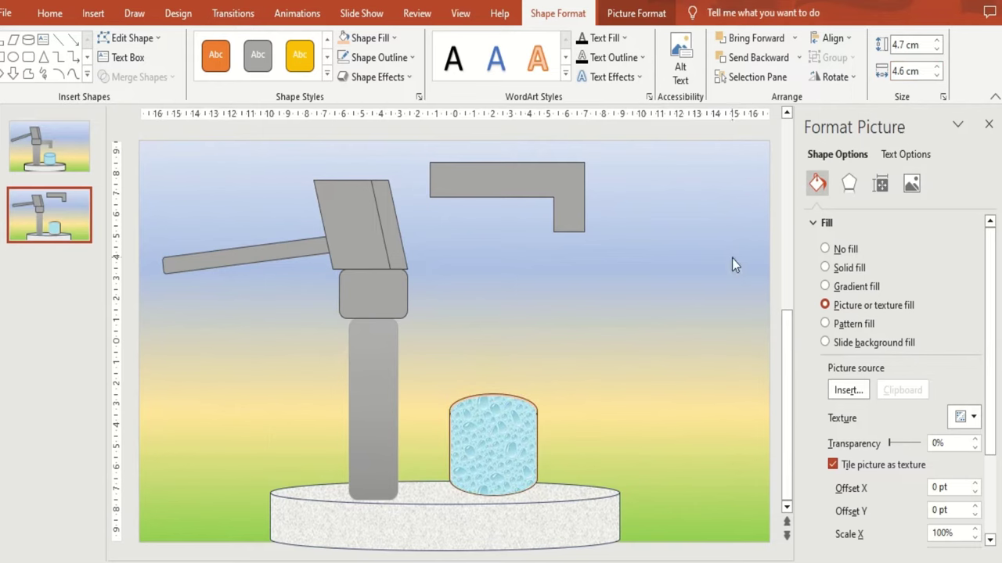
pyautogui.click(546, 186)
# Draw a small teardrop right of the spout and shrink its width and height.
pyautogui.click(93, 14)
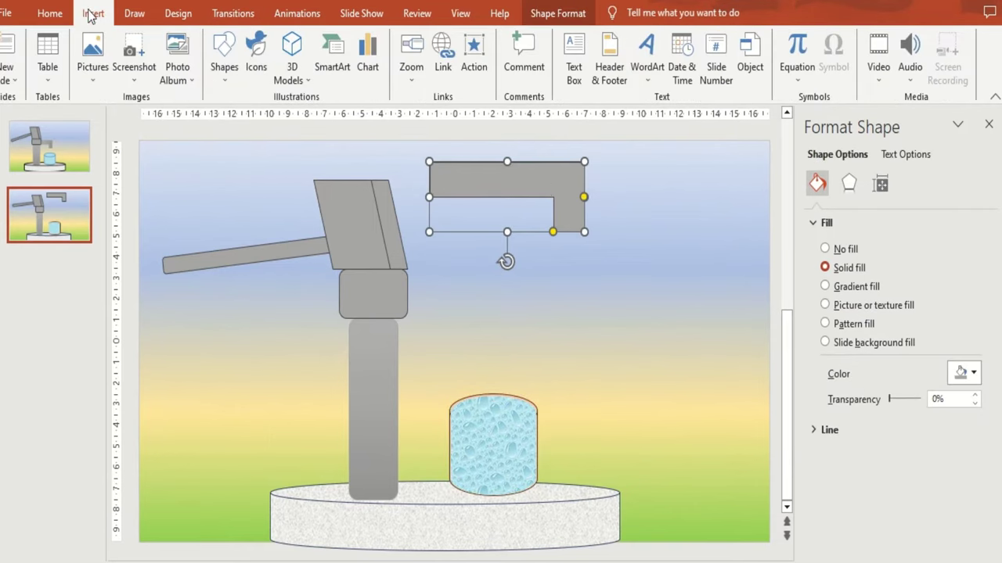
pyautogui.click(225, 78)
pyautogui.click(257, 208)
pyautogui.moveTo(625, 319); pyautogui.dragTo(645, 342)
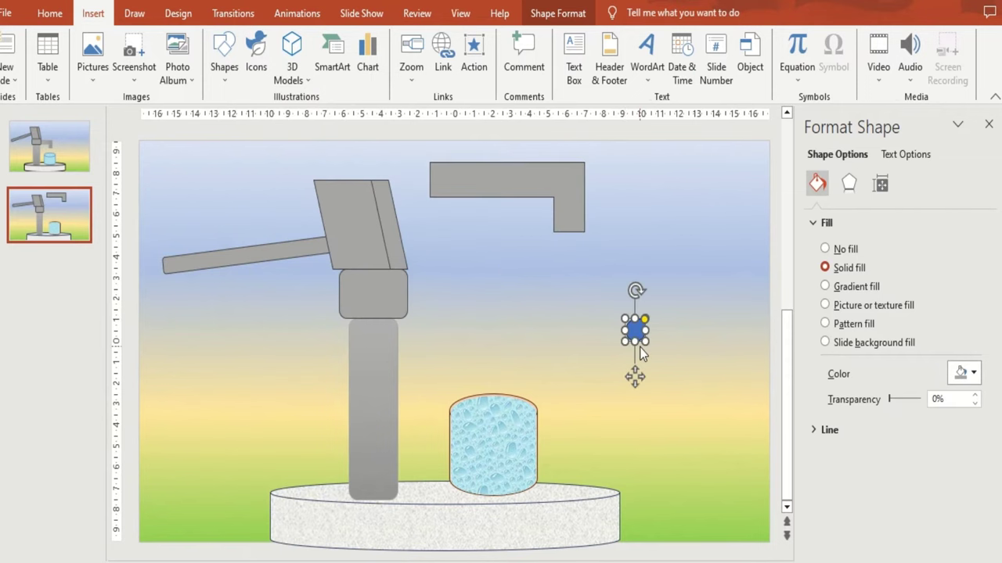
pyautogui.click(936, 75)
pyautogui.click(936, 75)
pyautogui.click(937, 75)
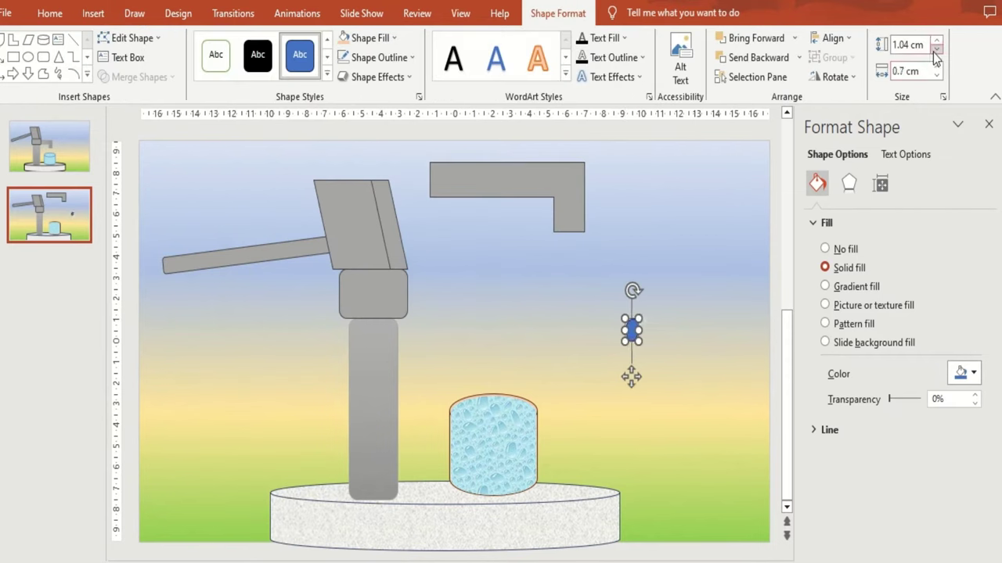
pyautogui.click(936, 50)
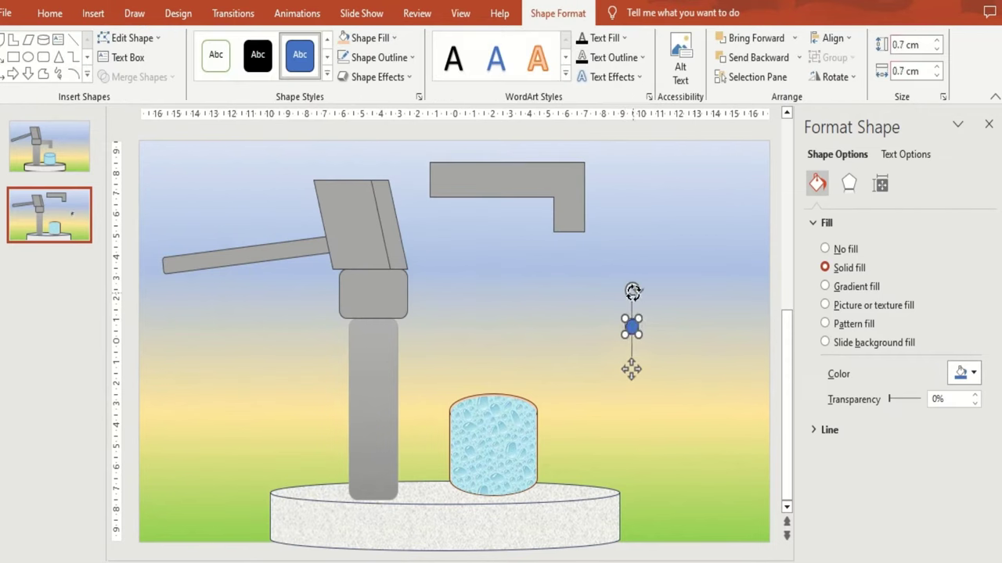
# Rotate the teardrop tip-up, set it to 0.8 cm, and fill it with Water droplets texture.
pyautogui.moveTo(633, 291); pyautogui.dragTo(610, 299)
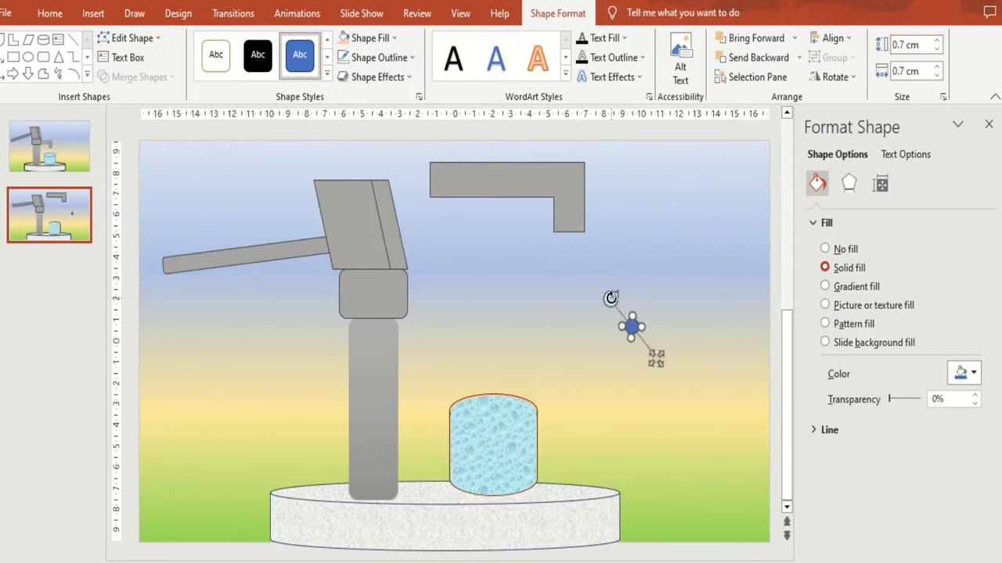
pyautogui.click(937, 68)
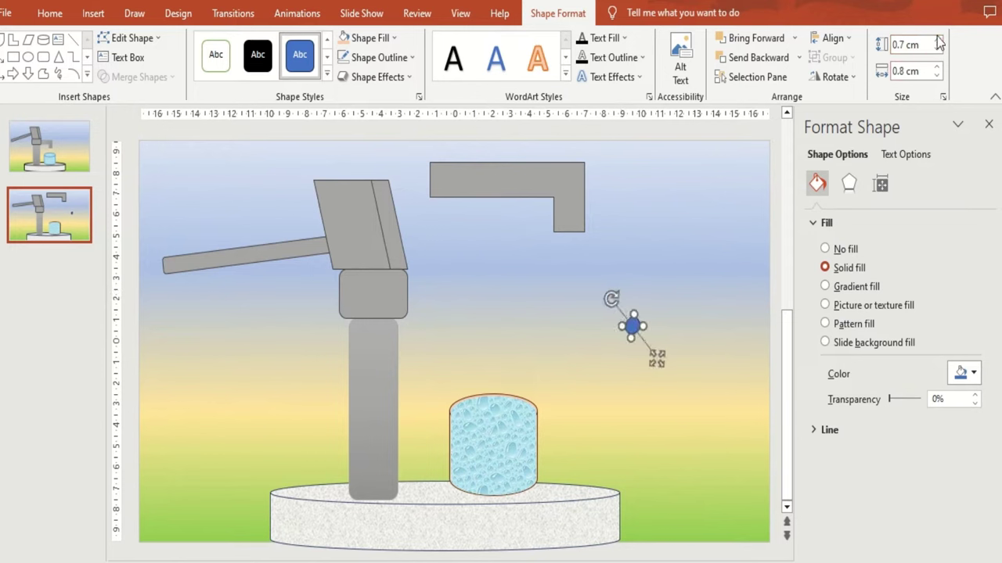
pyautogui.click(372, 38)
pyautogui.click(507, 224)
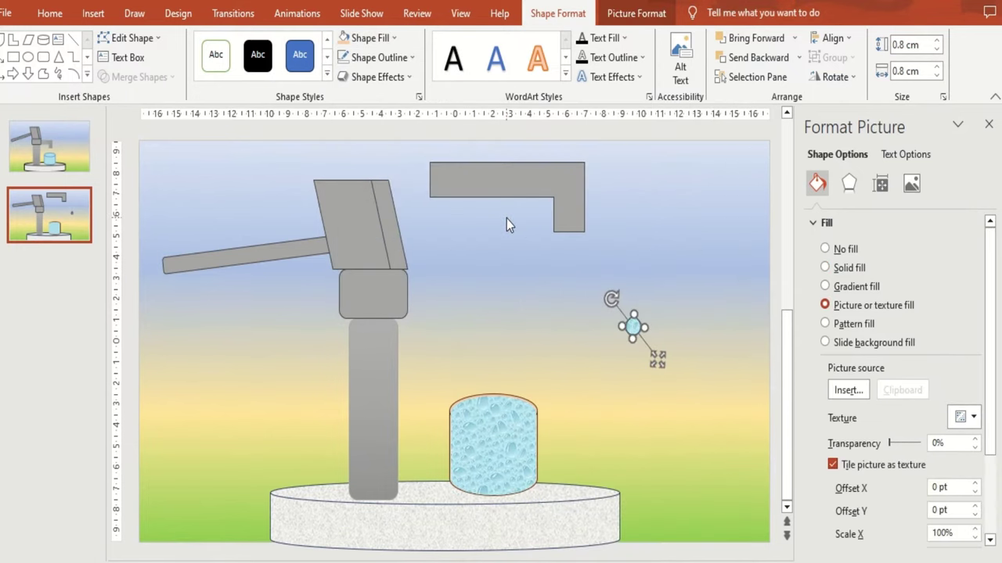
pyautogui.click(609, 346)
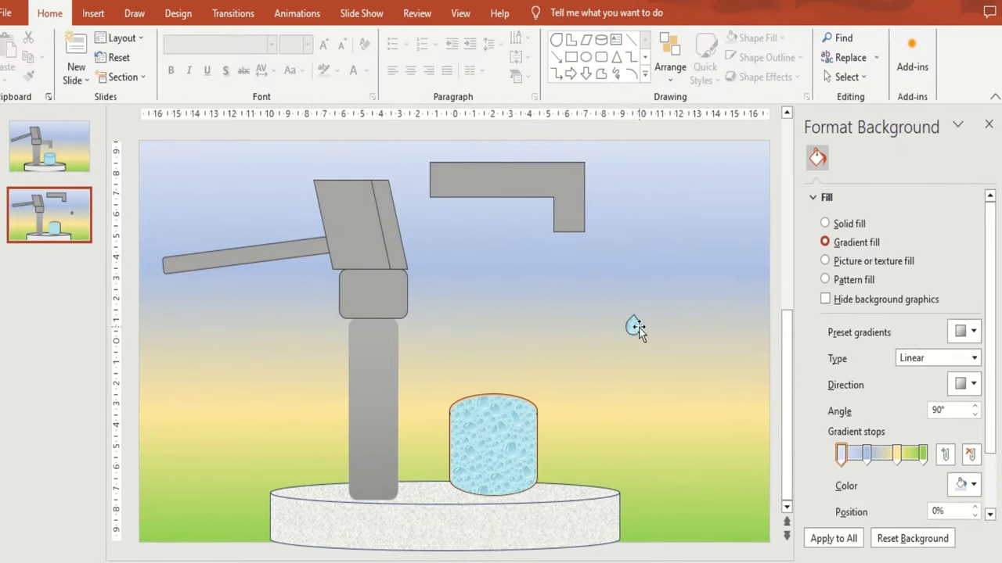
# Move the water drop above the cup and give it a Fly Out exit animation.
pyautogui.moveTo(638, 332); pyautogui.dragTo(496, 325)
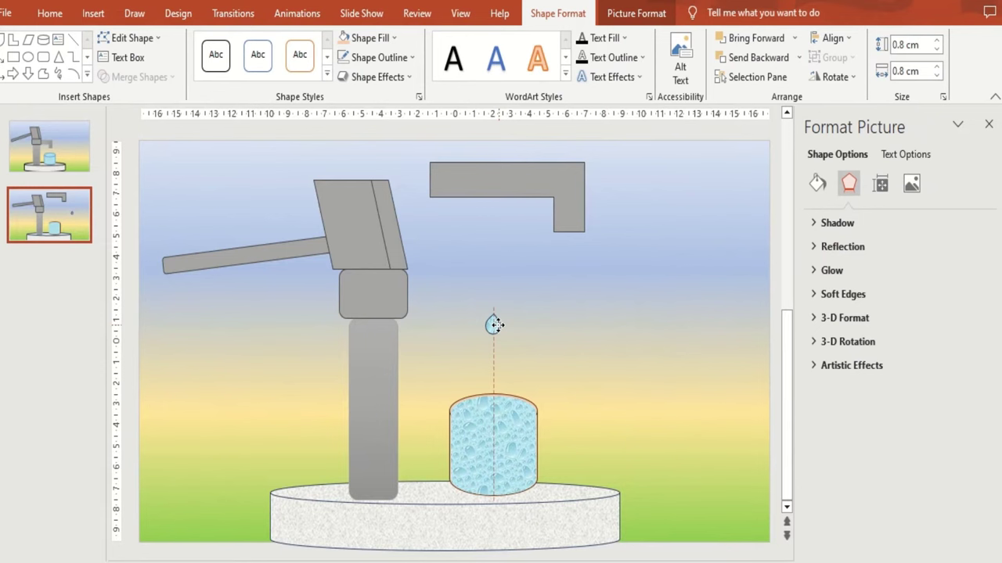
pyautogui.click(291, 14)
pyautogui.click(537, 74)
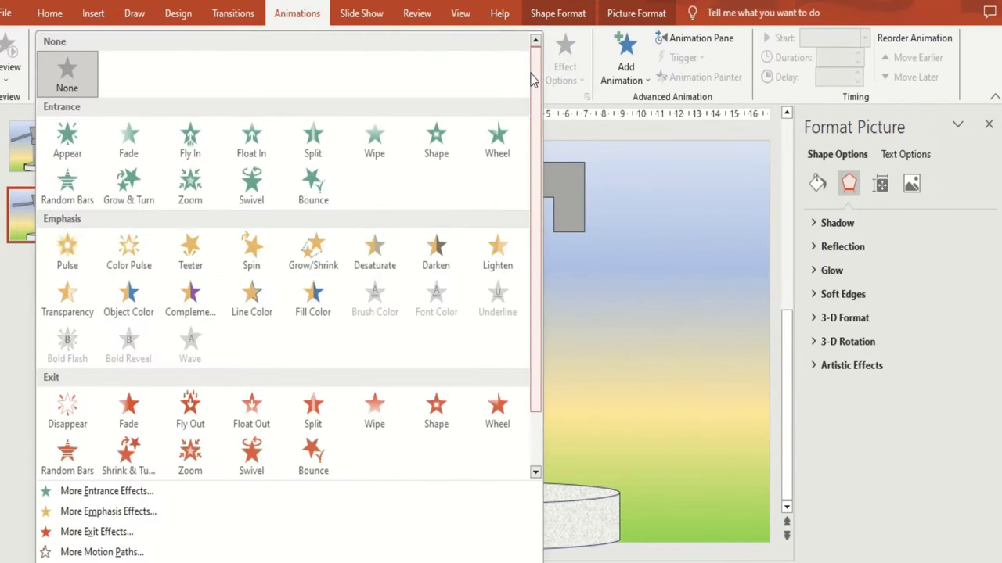
pyautogui.click(187, 421)
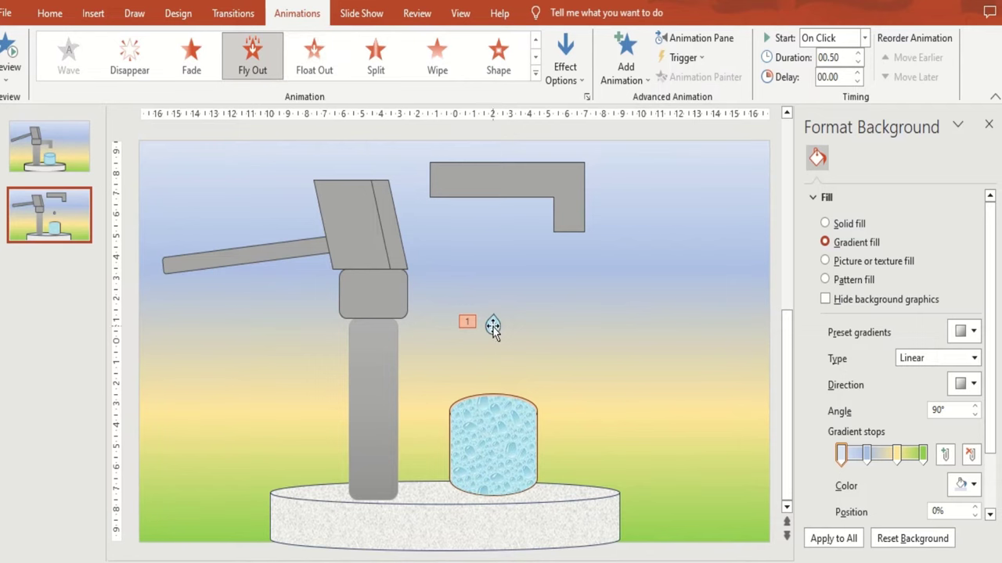
# Send the drop back one layer and show the Animation Pane.
pyautogui.click(493, 327)
pyautogui.click(636, 13)
pyautogui.click(769, 57)
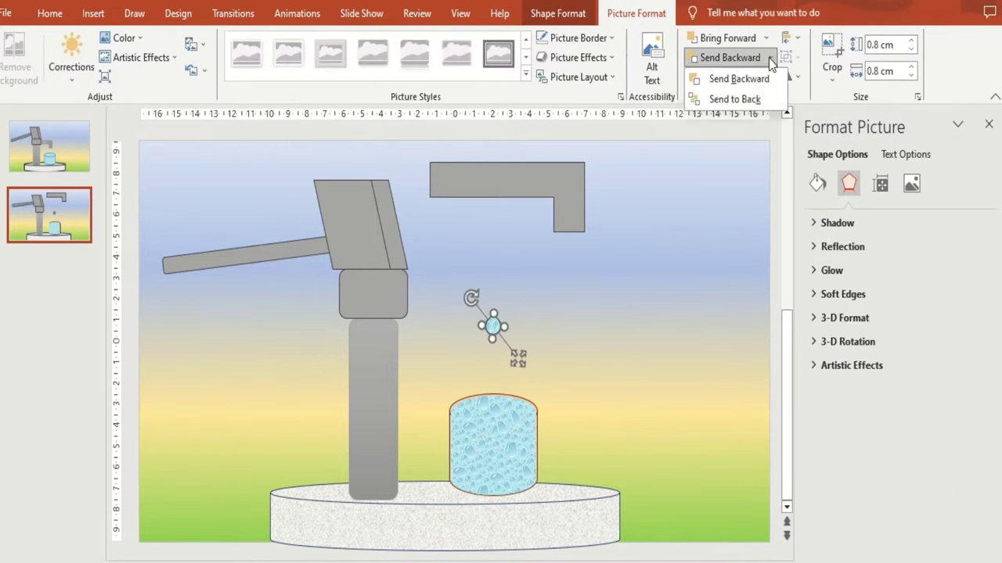
pyautogui.click(743, 82)
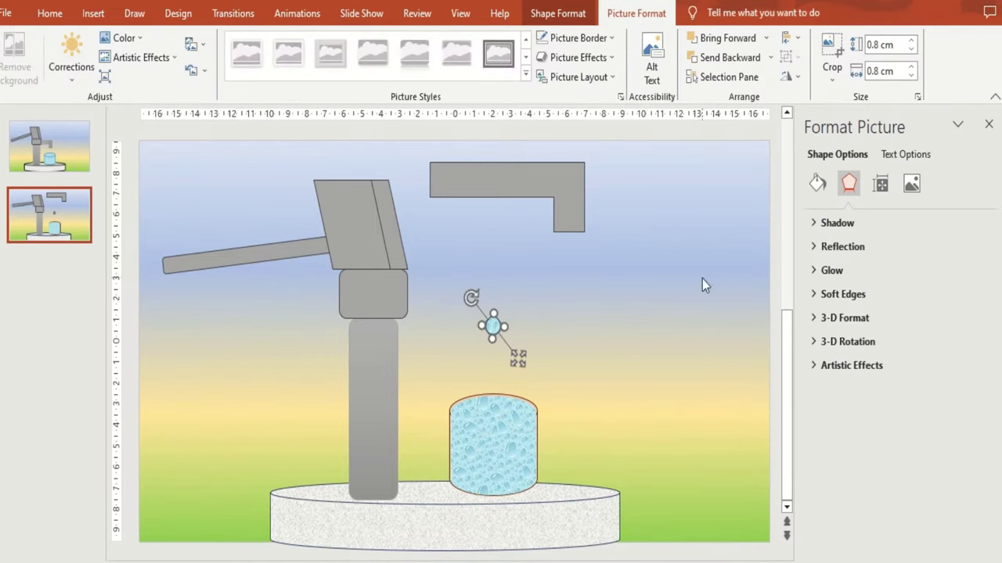
pyautogui.click(295, 13)
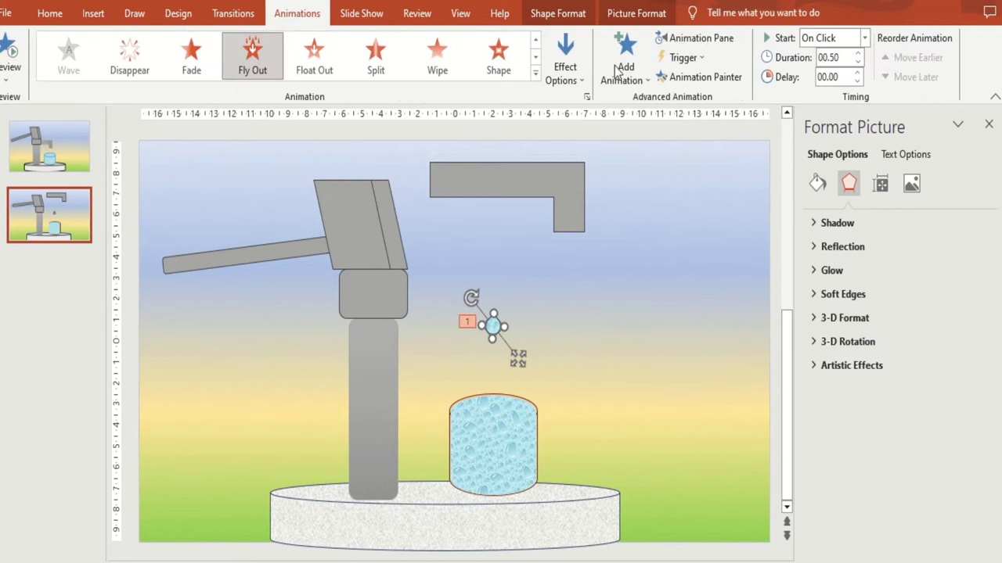
pyautogui.click(711, 41)
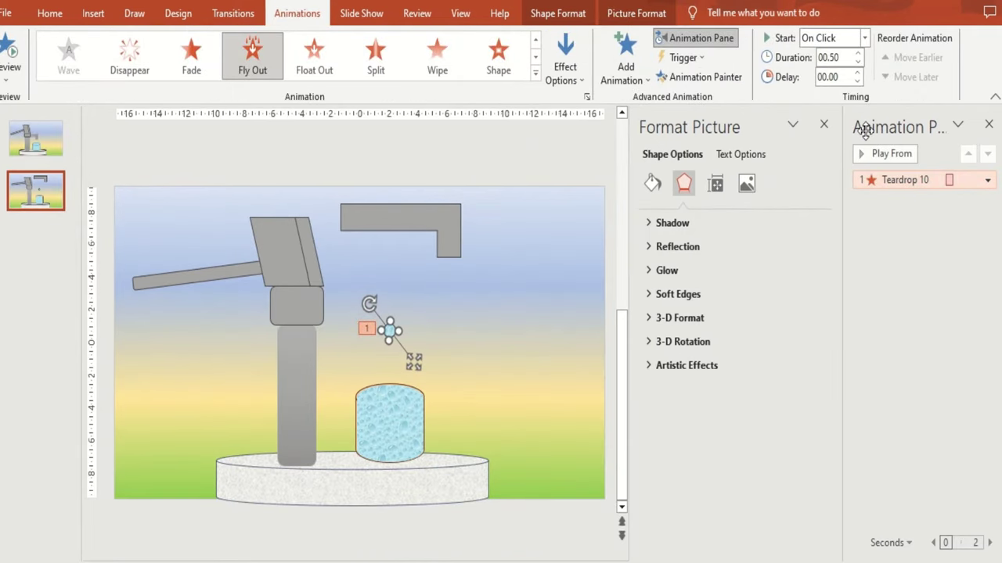
# Set Teardrop 10's Fly Out to start With Previous, last 2 seconds and repeat until next click.
pyautogui.click(823, 126)
pyautogui.click(987, 180)
pyautogui.click(900, 279)
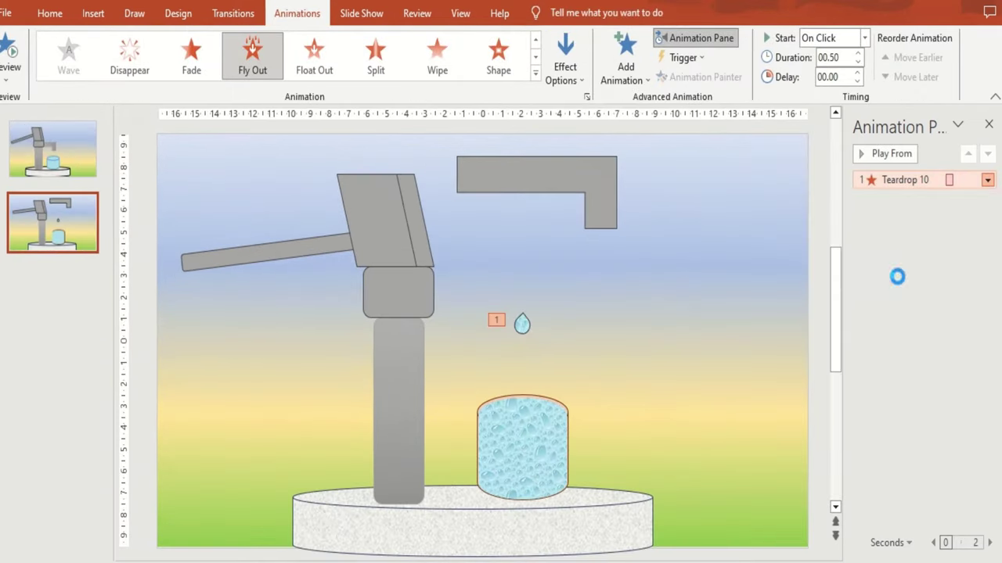
pyautogui.click(535, 196)
pyautogui.click(483, 229)
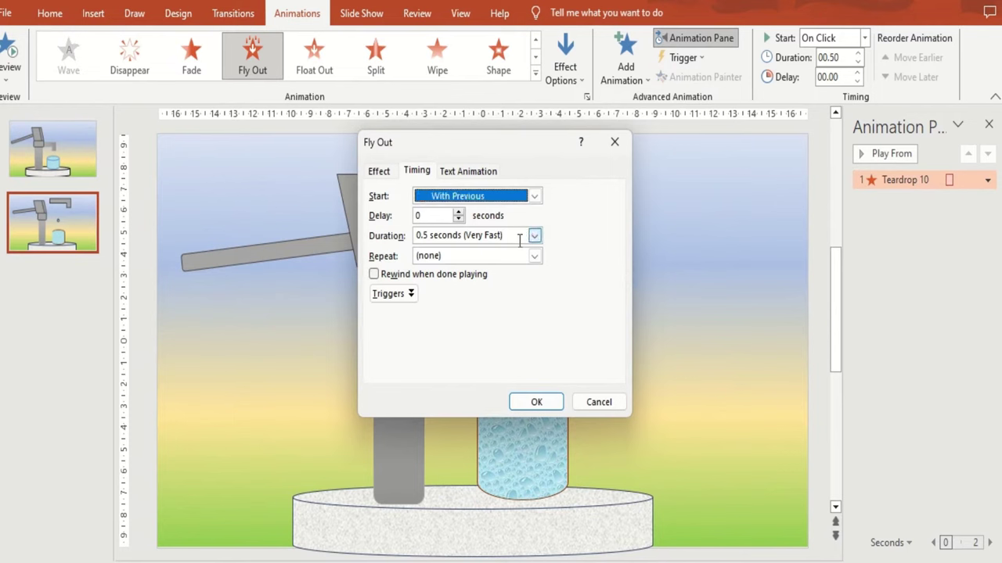
pyautogui.click(535, 236)
pyautogui.click(489, 286)
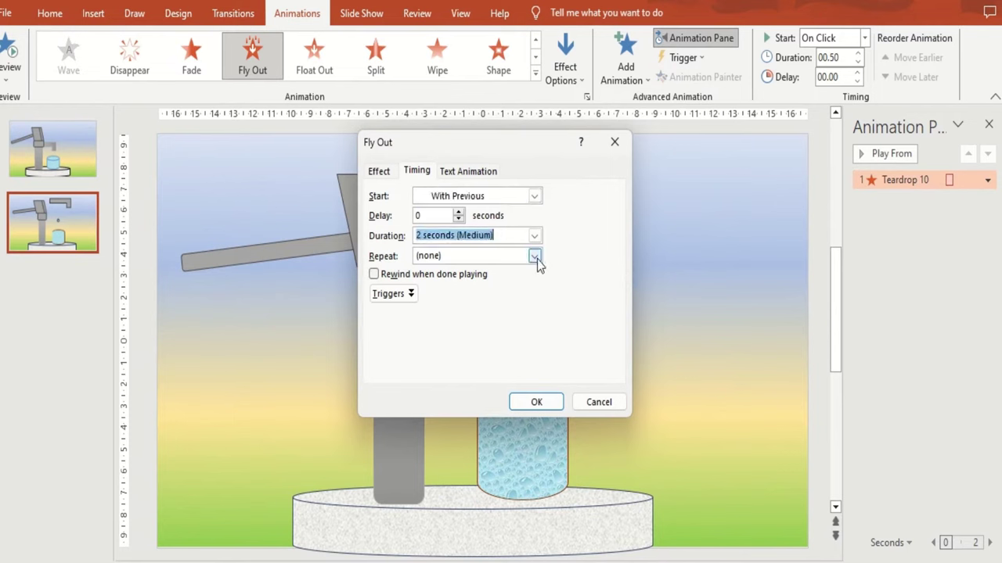
pyautogui.click(535, 255)
pyautogui.click(452, 344)
pyautogui.click(532, 403)
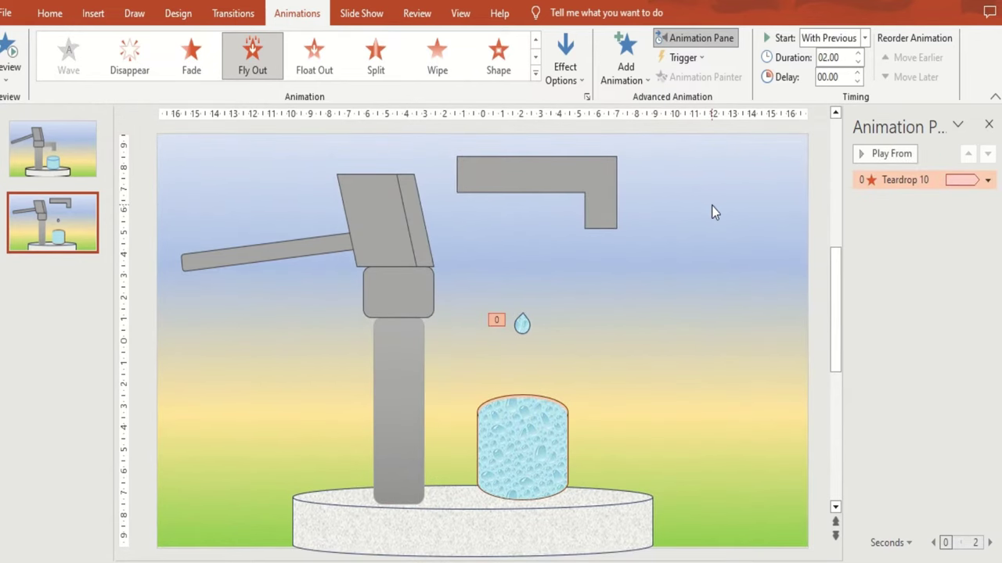
pyautogui.click(522, 325)
pyautogui.click(635, 14)
# Send the water drop back one more layer and reselect it.
pyautogui.click(770, 57)
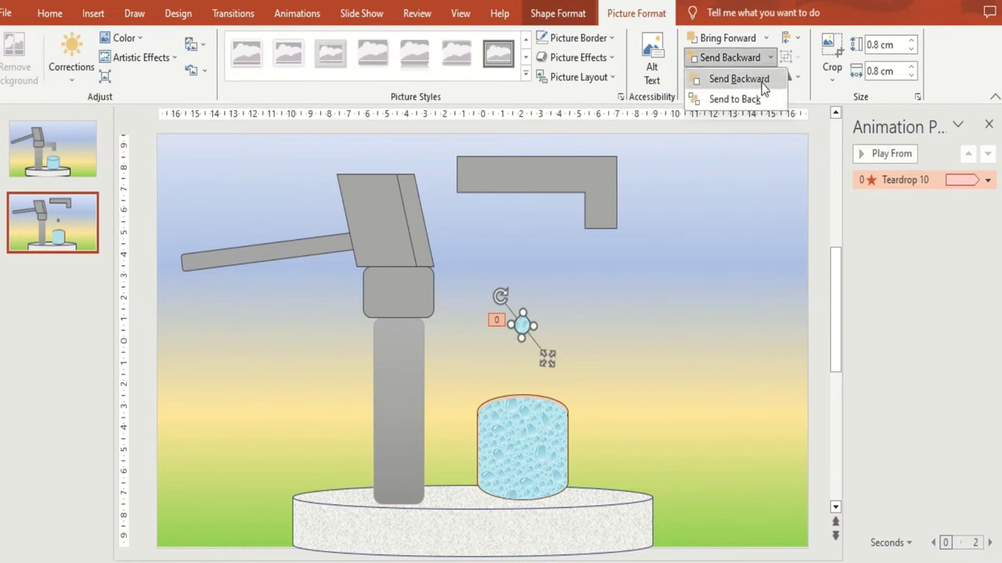
pyautogui.click(753, 99)
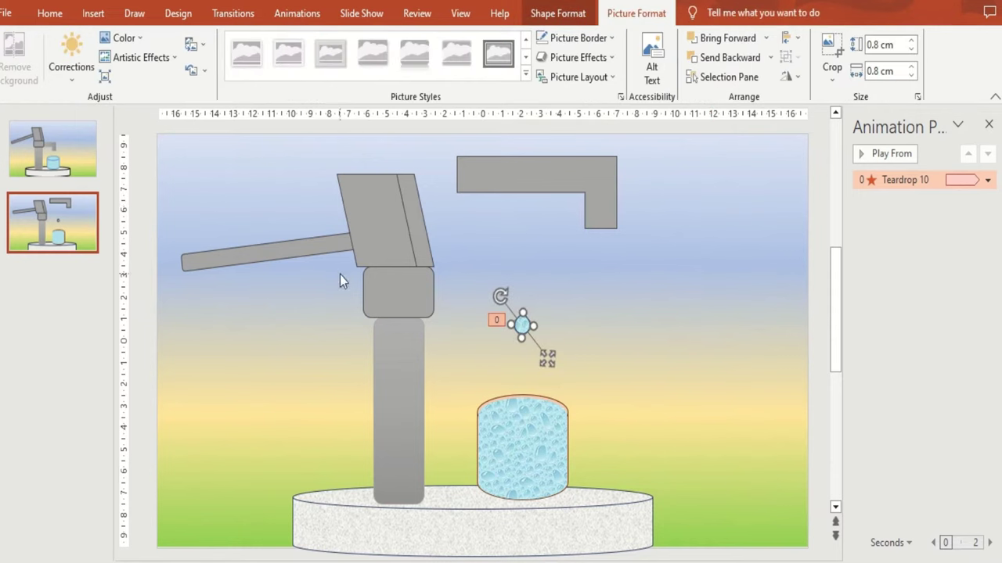
pyautogui.click(587, 313)
pyautogui.click(522, 325)
pyautogui.click(557, 13)
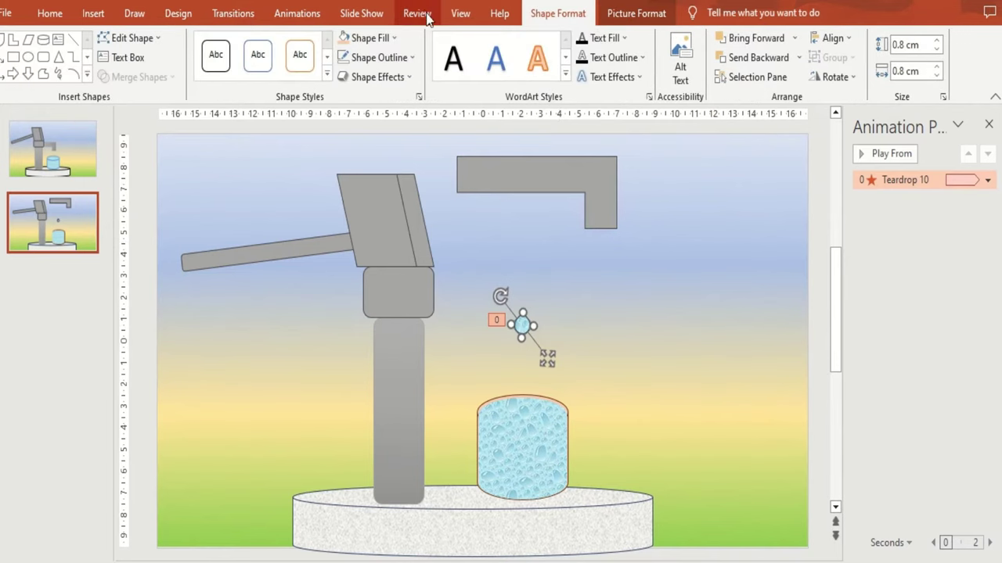
pyautogui.click(988, 182)
pyautogui.click(681, 307)
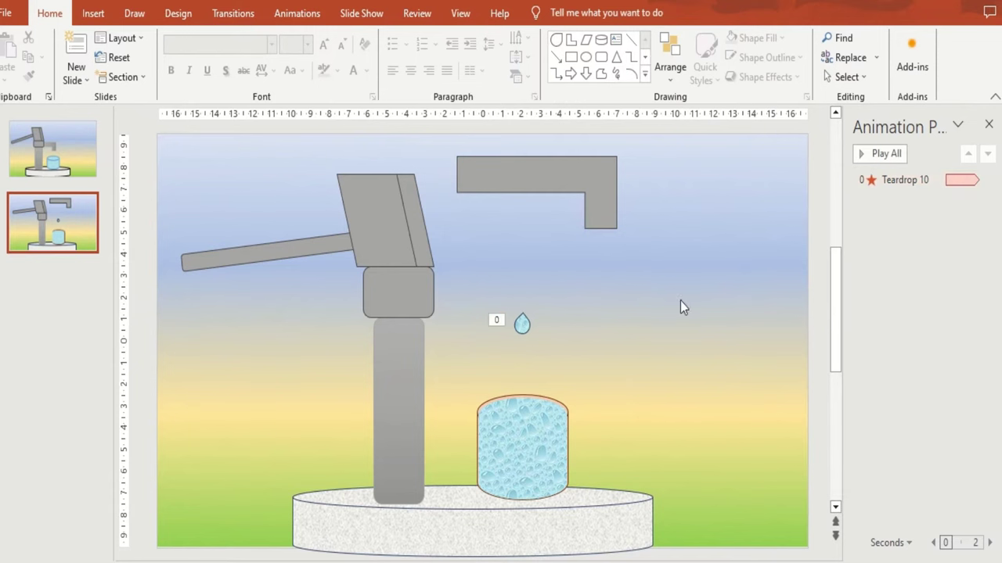
# Duplicate the animated drop with Ctrl+D, creating Teardrops 11 through 16.
pyautogui.click(524, 324)
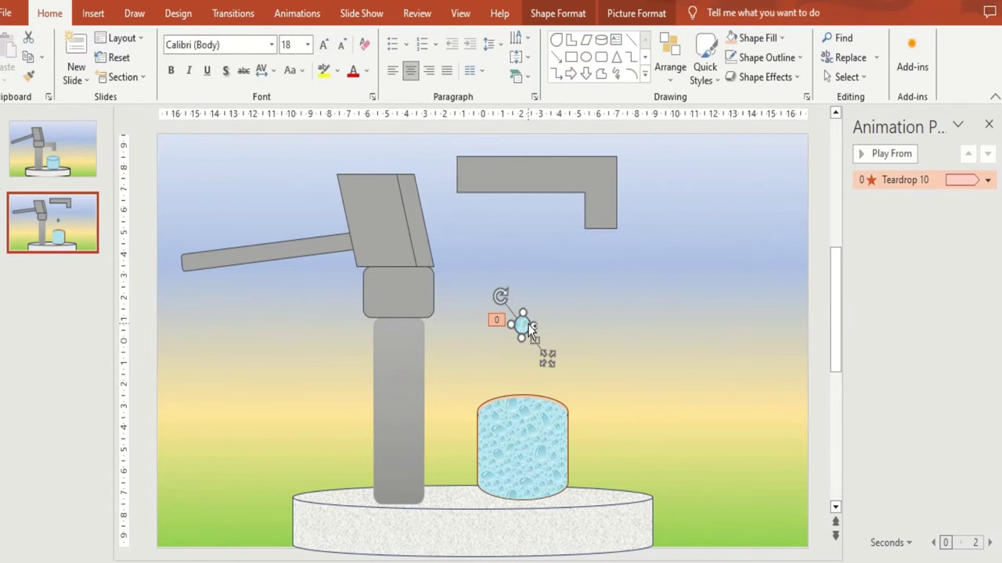
pyautogui.hotkey('ctrl', 'd')
pyautogui.hotkey('ctrl', 'd')
pyautogui.hotkey('ctrl', 'd')
pyautogui.hotkey('ctrl', 'd')
pyautogui.hotkey('ctrl', 'd')
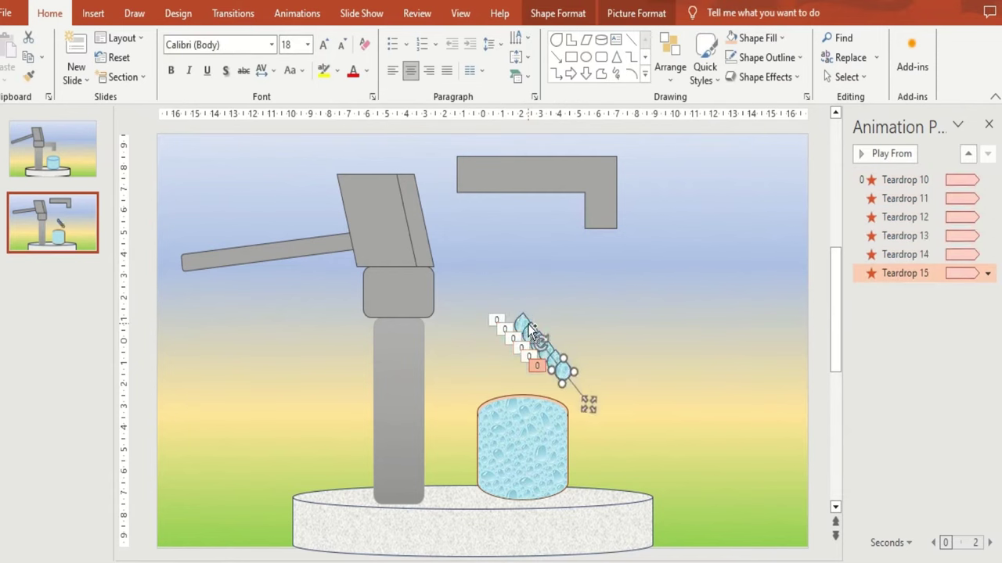
pyautogui.hotkey('ctrl', 'd')
pyautogui.click(630, 270)
# Give Teardrop 11 a short start delay and preview it.
pyautogui.click(522, 329)
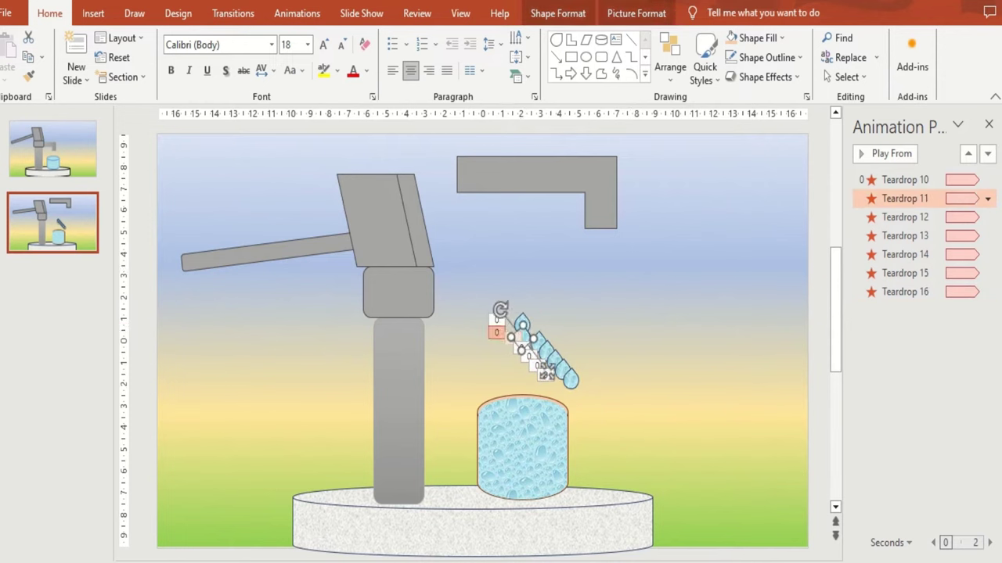
pyautogui.click(988, 199)
pyautogui.click(900, 296)
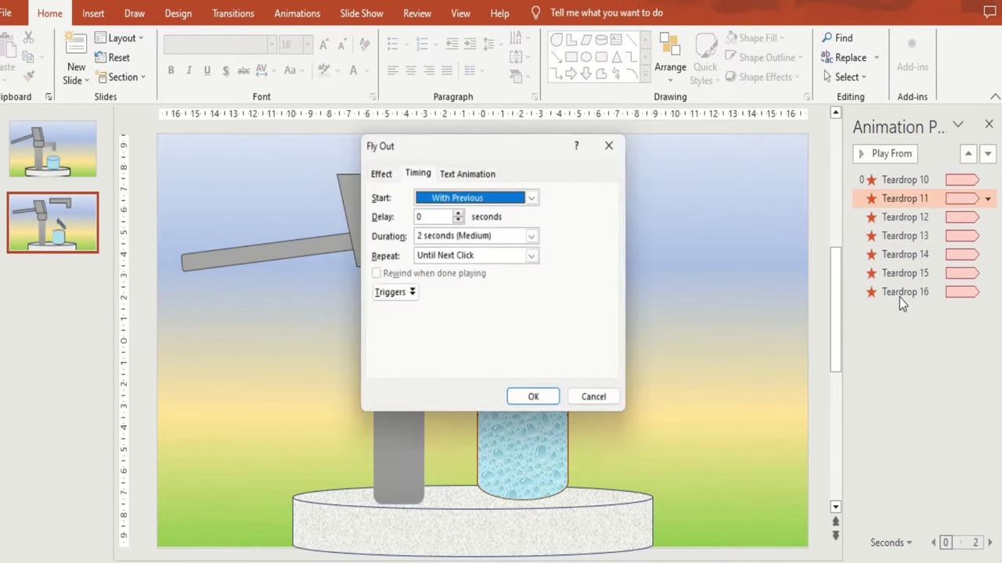
pyautogui.click(458, 212)
pyautogui.click(537, 403)
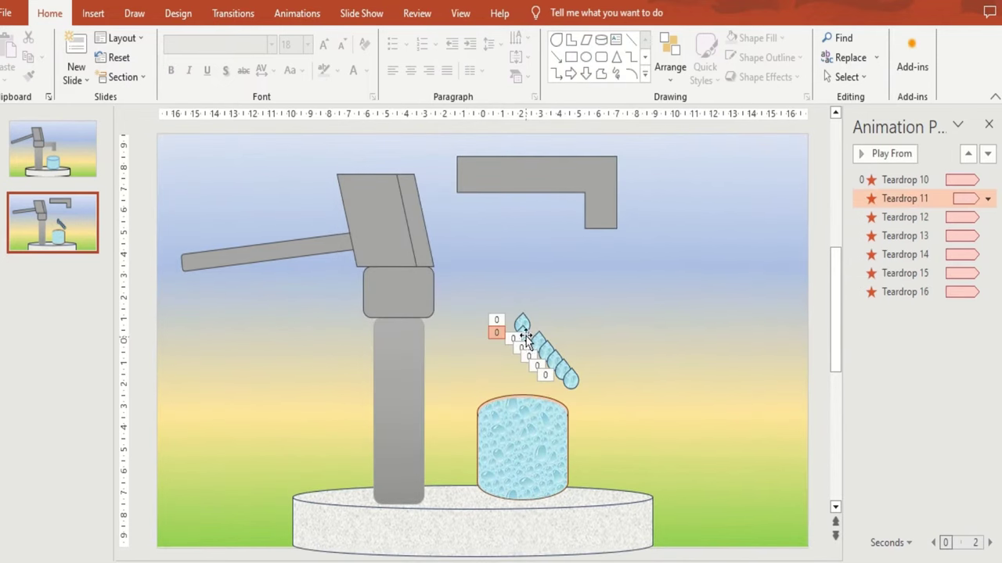
# Select all the teardrops and check their layer ordering, leaving it unchanged.
pyautogui.moveTo(501, 288); pyautogui.dragTo(616, 398)
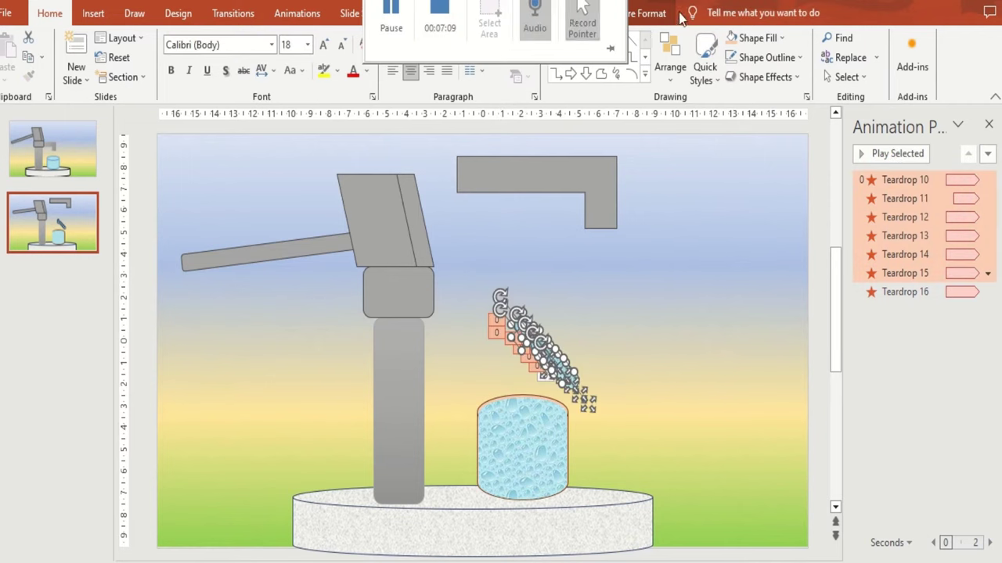
pyautogui.click(557, 13)
pyautogui.click(798, 57)
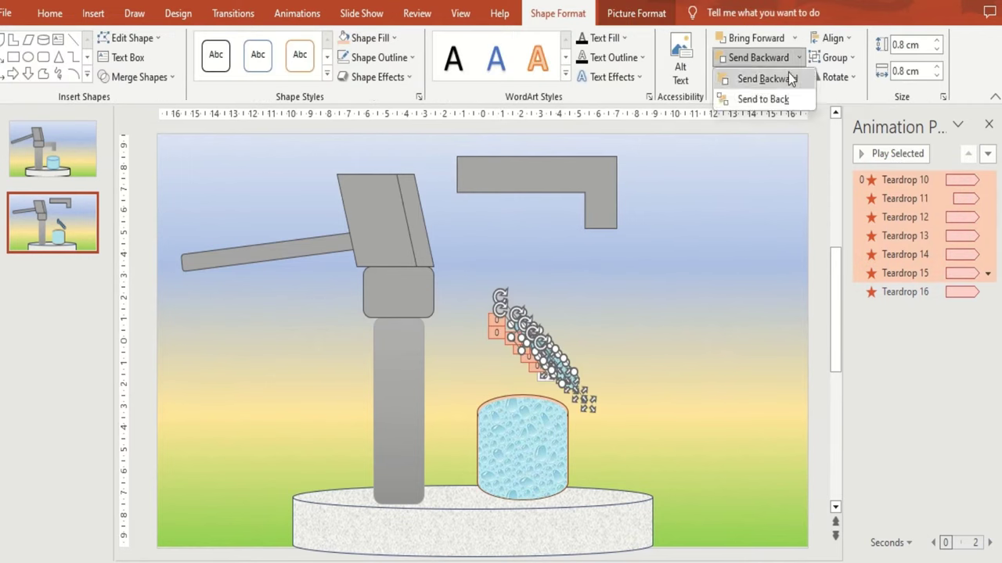
pyautogui.click(789, 79)
pyautogui.click(698, 290)
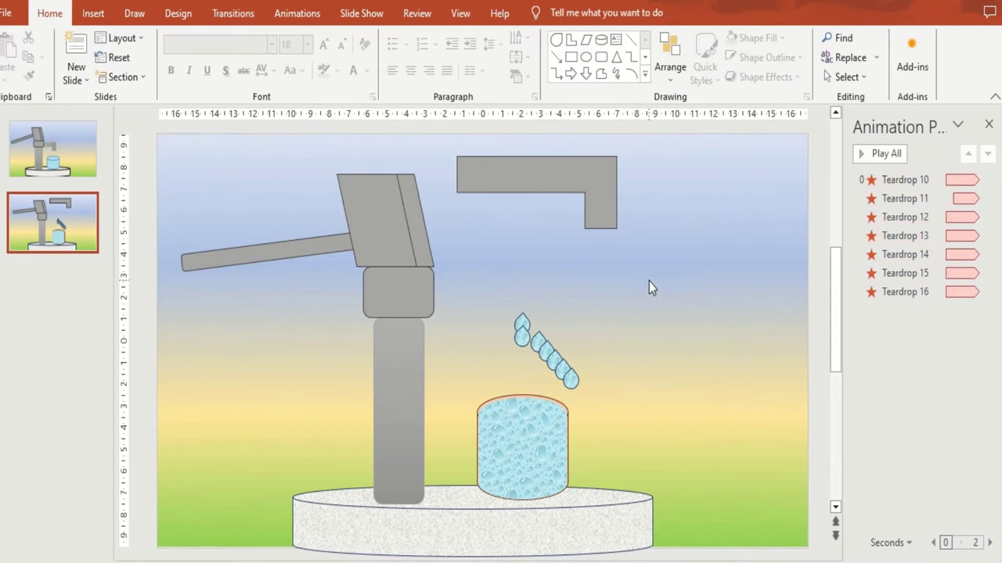
# Give Teardrop 12 a short start delay and preview it.
pyautogui.click(542, 340)
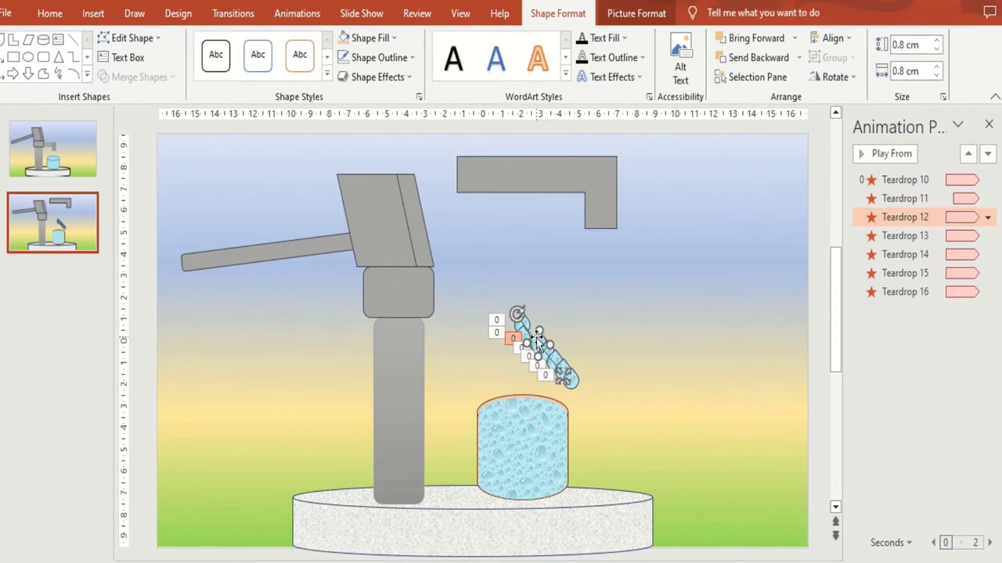
pyautogui.click(987, 217)
pyautogui.click(897, 316)
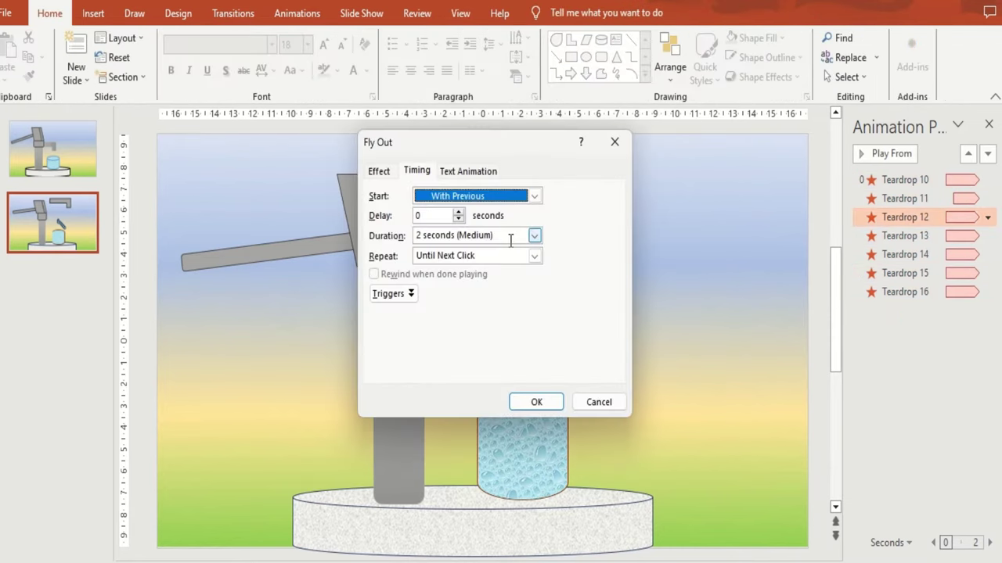
pyautogui.click(459, 212)
pyautogui.click(548, 407)
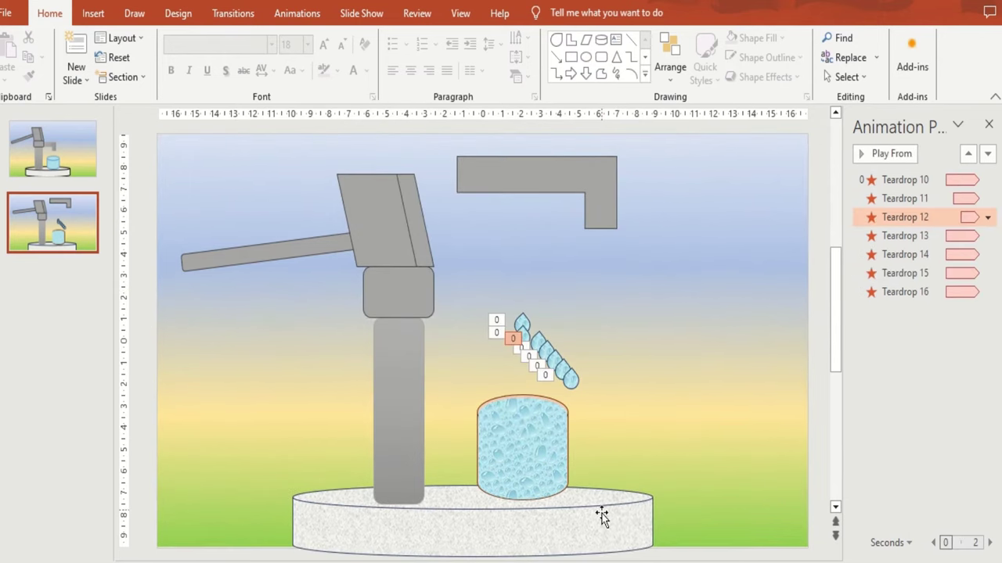
pyautogui.click(602, 540)
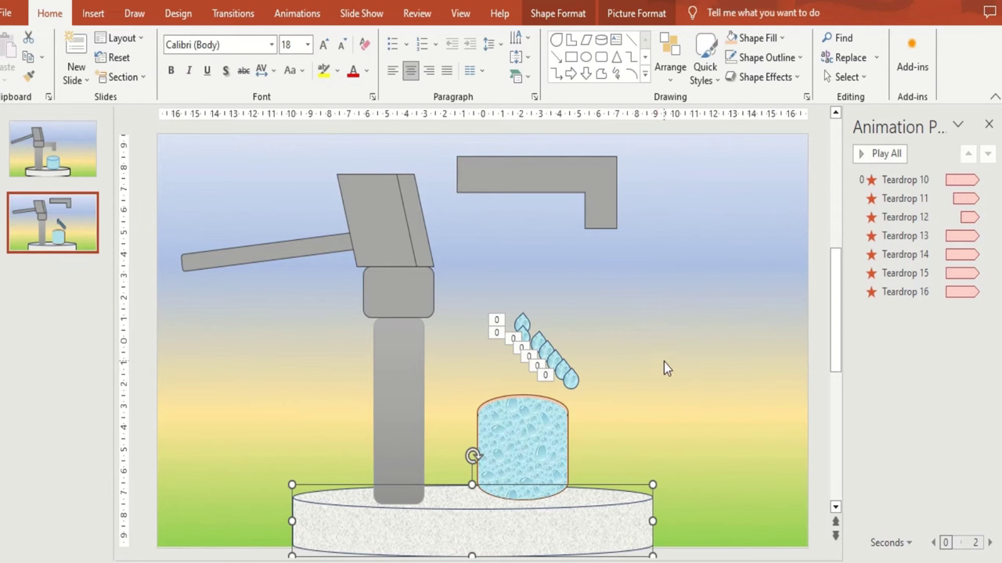
# Delay Teardrop 13's start by 1.5 seconds and preview it.
pyautogui.click(982, 236)
pyautogui.click(988, 236)
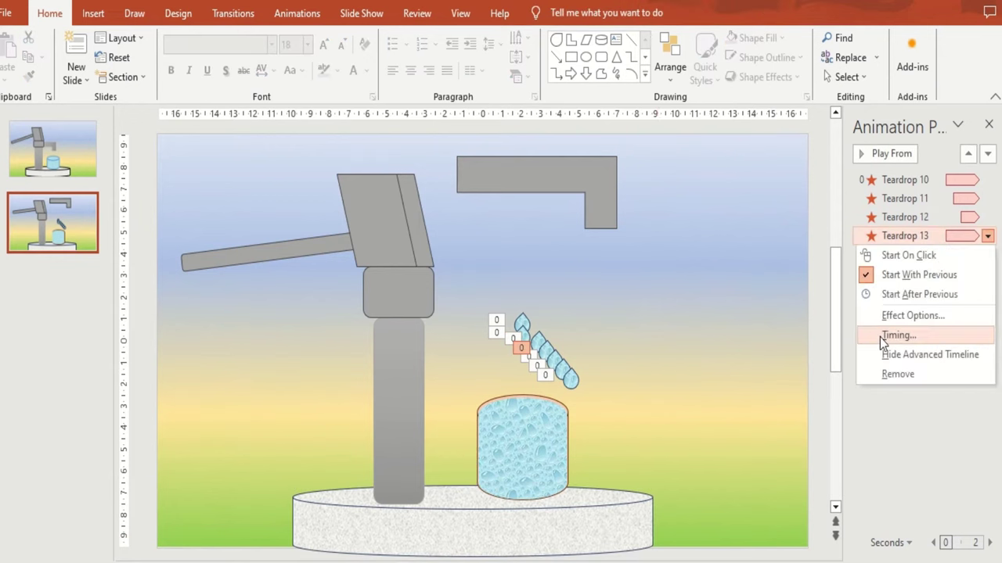
pyautogui.click(897, 335)
pyautogui.click(458, 213)
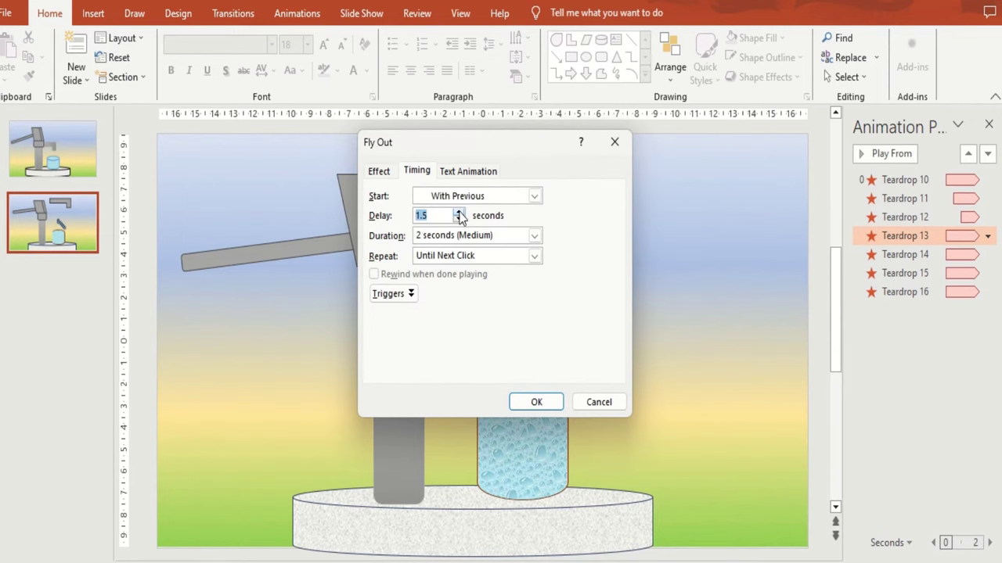
pyautogui.click(536, 401)
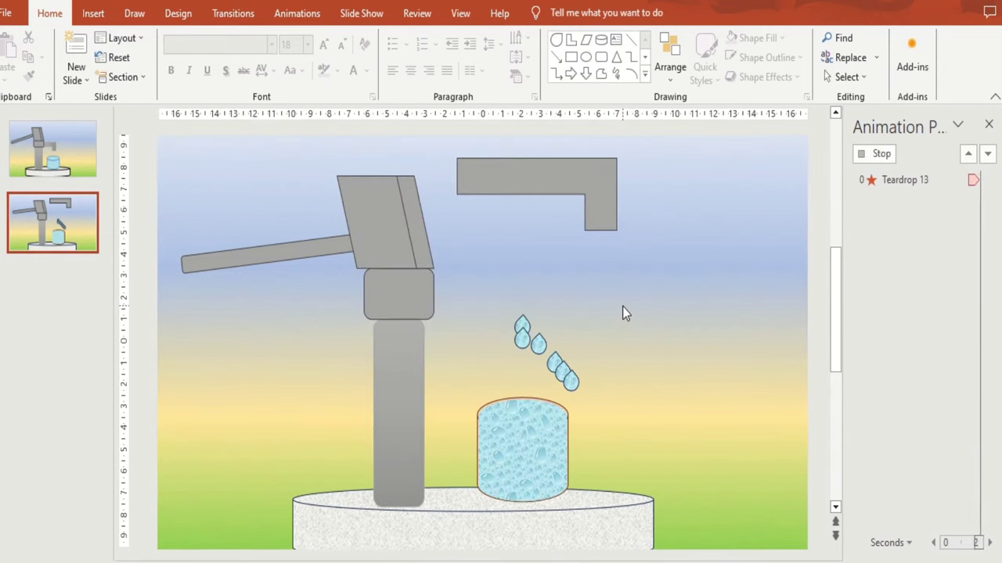
pyautogui.click(529, 332)
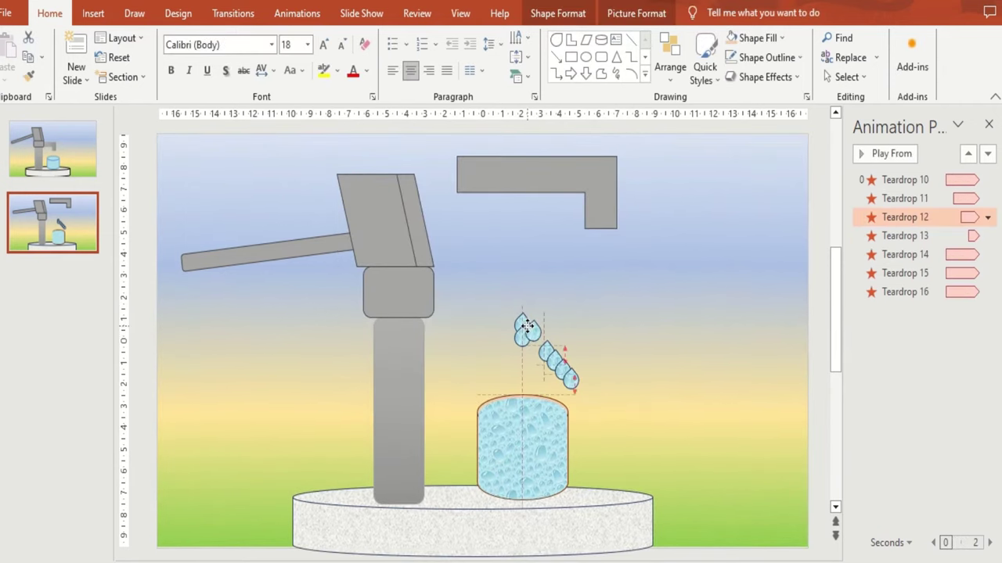
# Move the drops for Teardrops 13 and 14 onto the stacked drops.
pyautogui.click(527, 326)
pyautogui.click(579, 332)
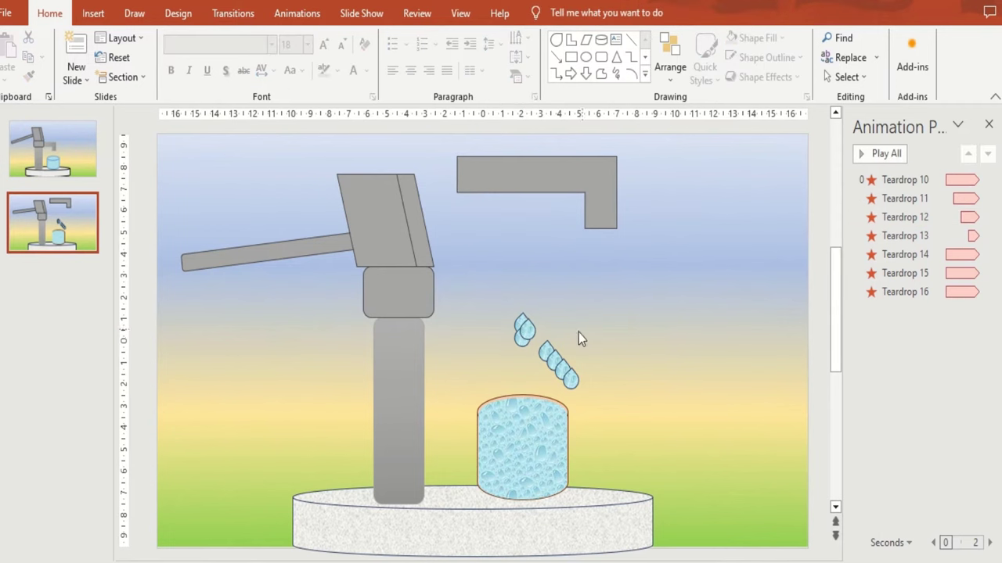
pyautogui.moveTo(545, 352); pyautogui.dragTo(515, 329)
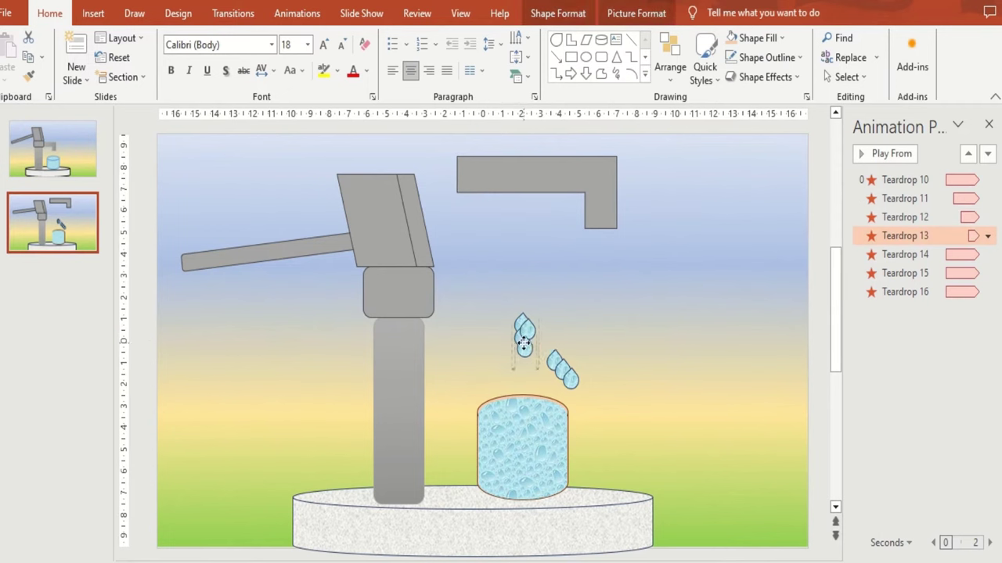
pyautogui.click(637, 331)
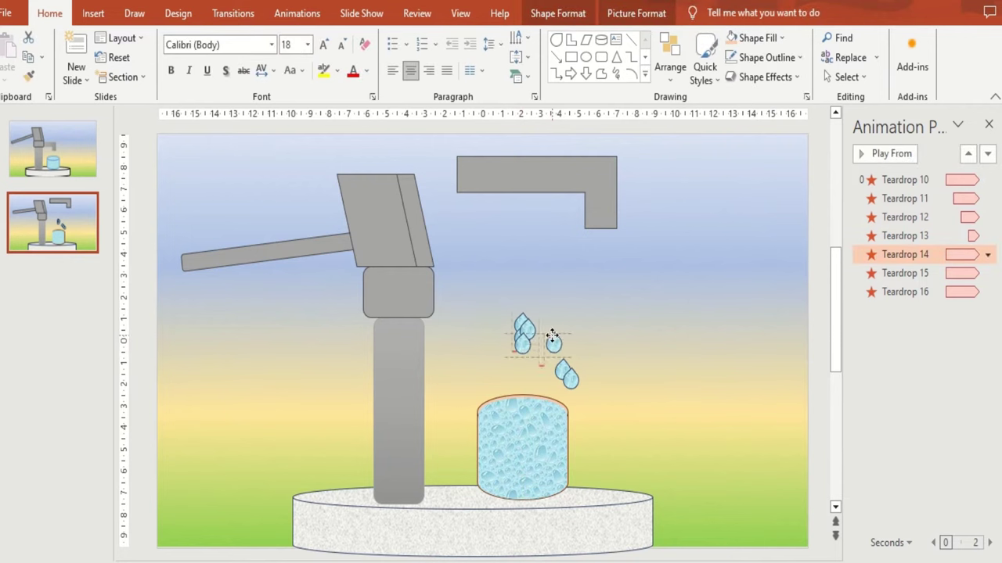
pyautogui.moveTo(552, 359); pyautogui.dragTo(517, 320)
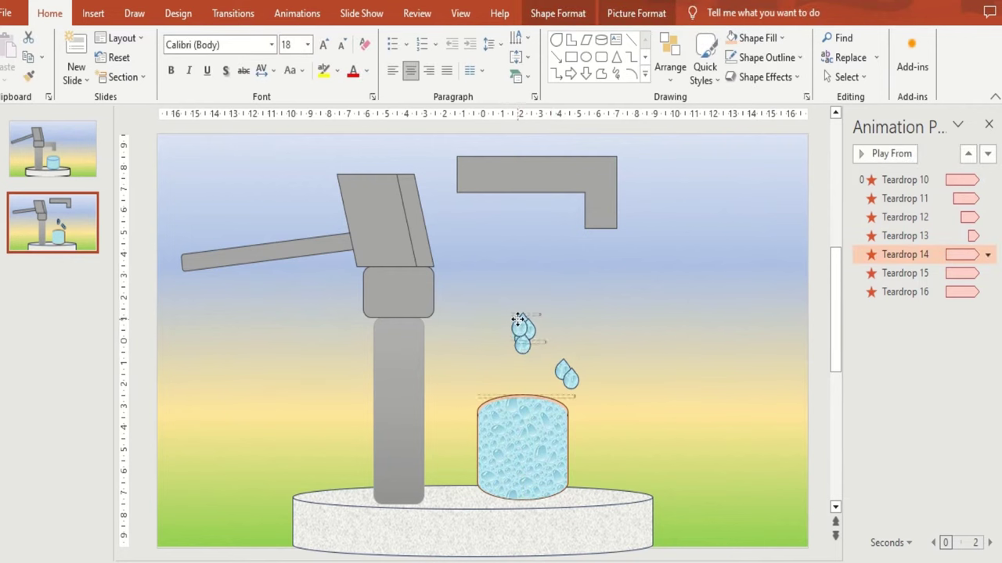
# Delay Teardrops 14 and 15 by 1.5 seconds each and stack Teardrop 16's drop too.
pyautogui.click(988, 255)
pyautogui.click(911, 357)
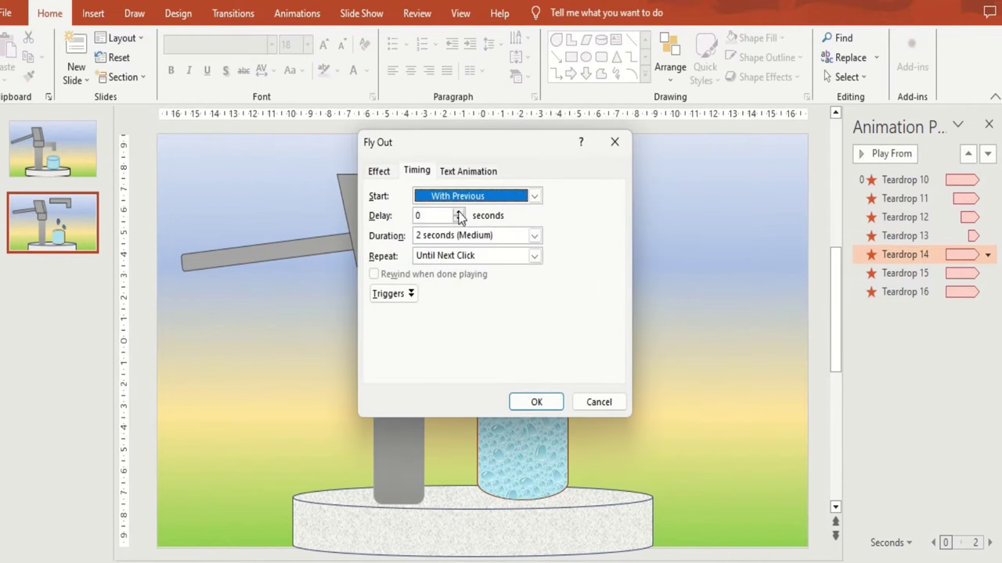
pyautogui.click(459, 212)
pyautogui.click(458, 212)
pyautogui.click(458, 213)
pyautogui.click(532, 403)
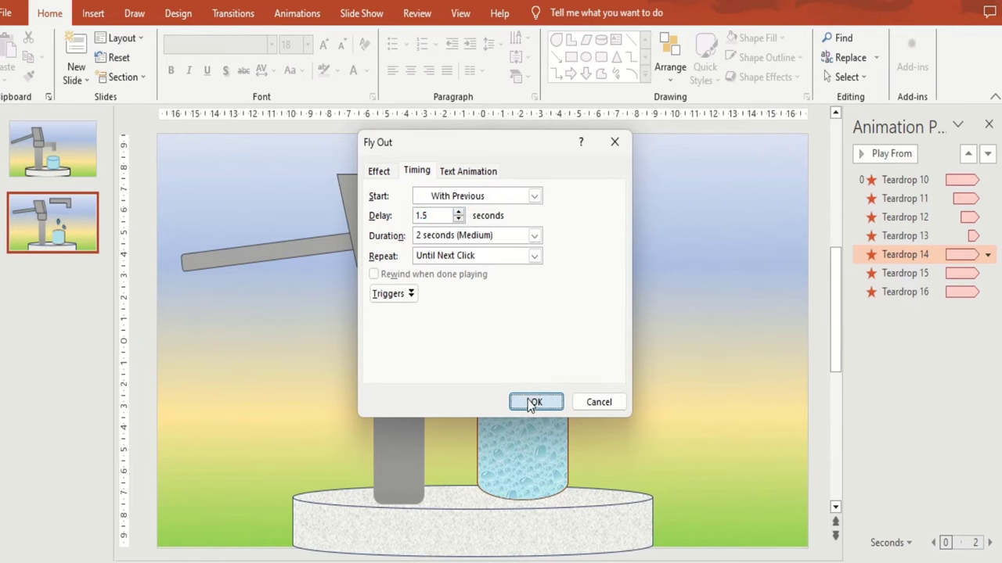
pyautogui.click(536, 341)
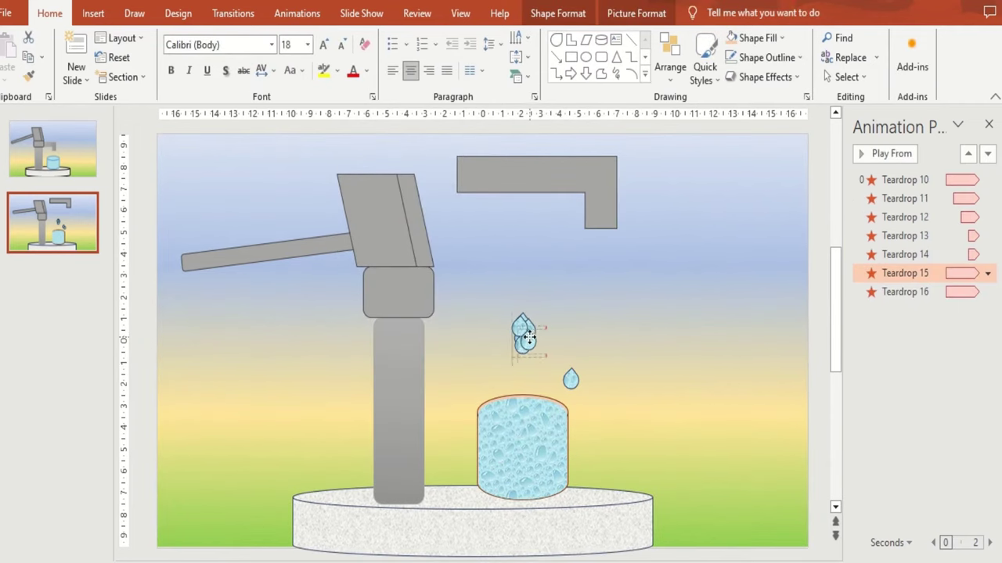
pyautogui.click(988, 273)
pyautogui.click(897, 372)
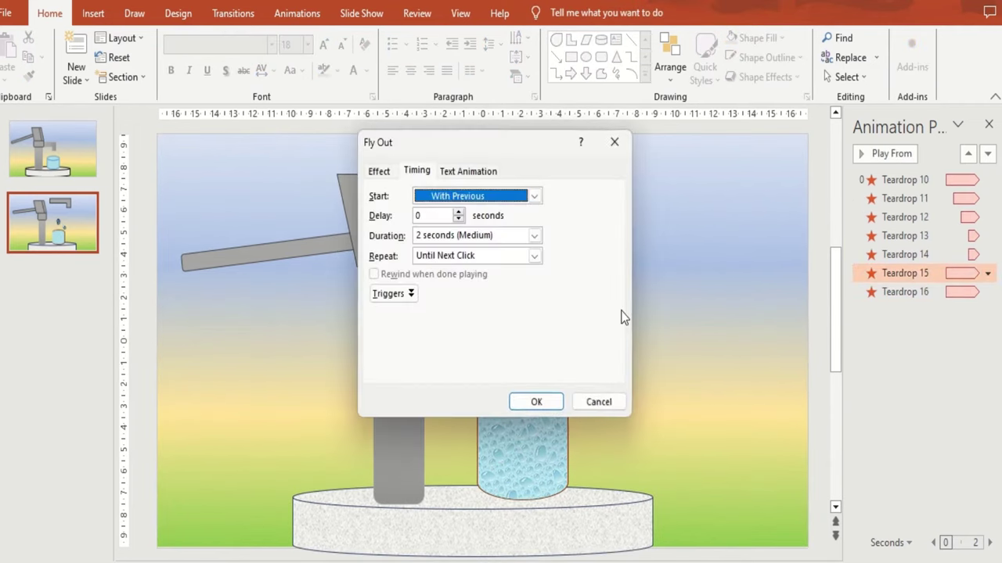
pyautogui.click(458, 212)
pyautogui.click(458, 212)
pyautogui.click(459, 212)
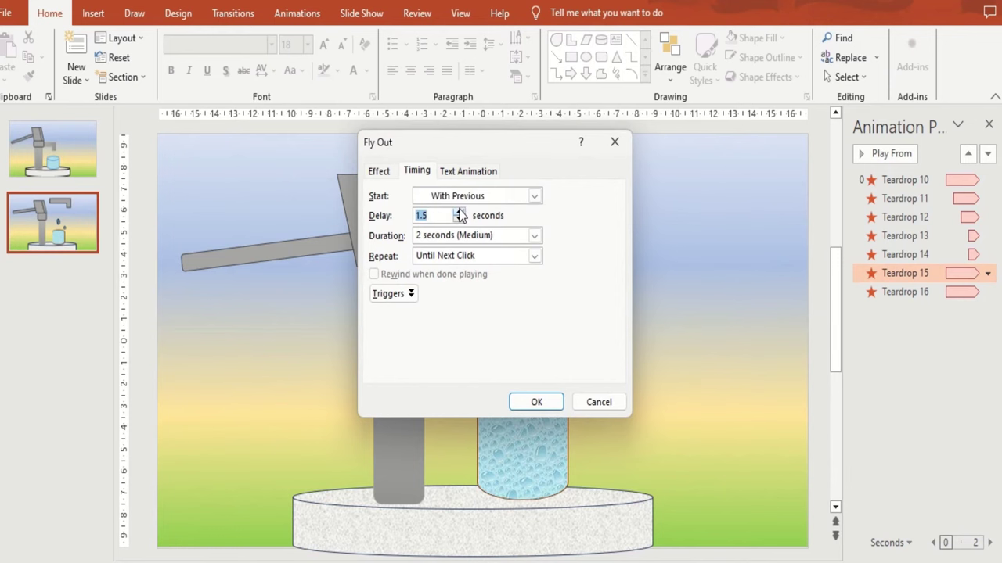
pyautogui.click(537, 402)
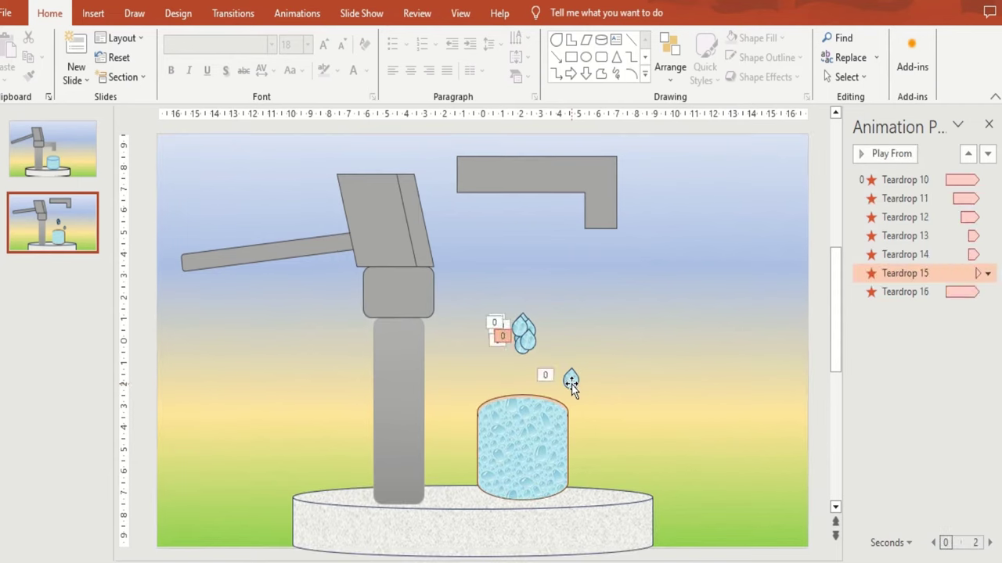
pyautogui.click(524, 360)
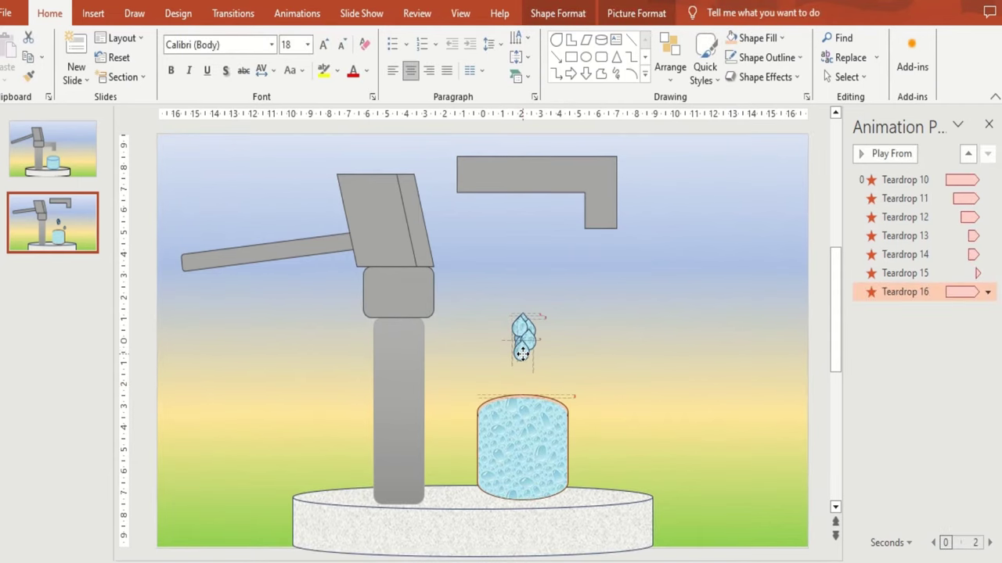
pyautogui.click(523, 352)
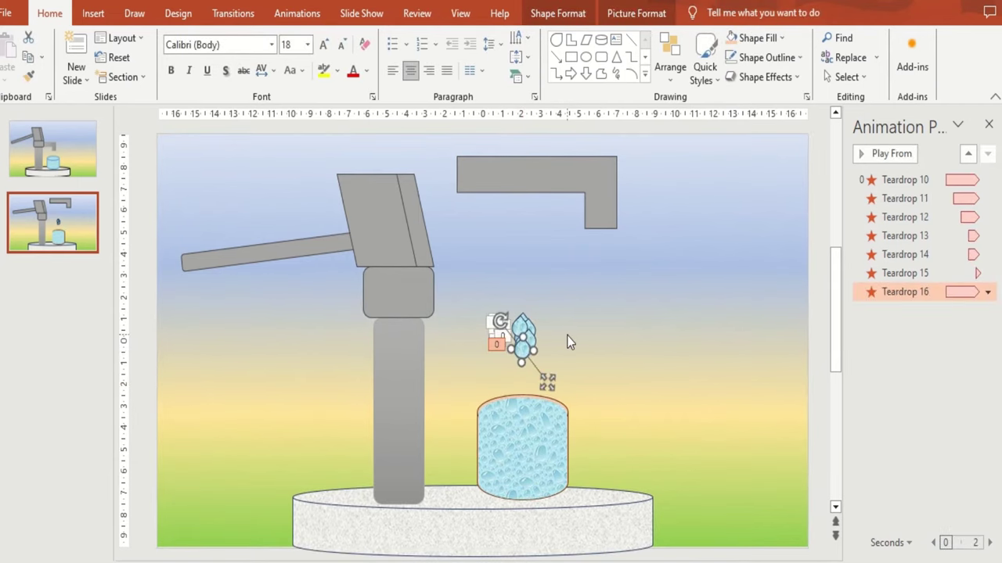
# Send the base platform to the back and drag the L-shaped spout onto the pump head.
pyautogui.click(580, 538)
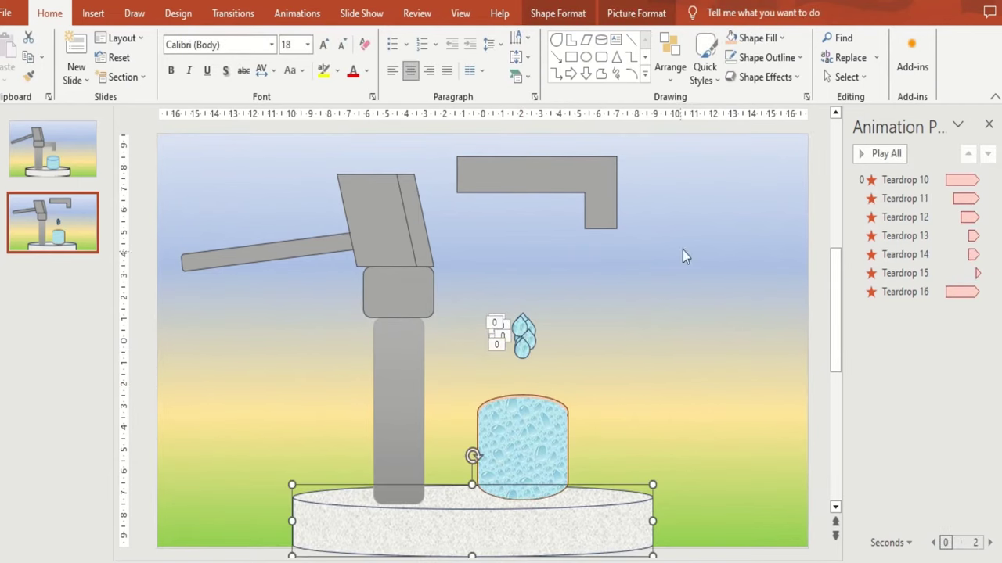
pyautogui.click(556, 15)
pyautogui.click(795, 37)
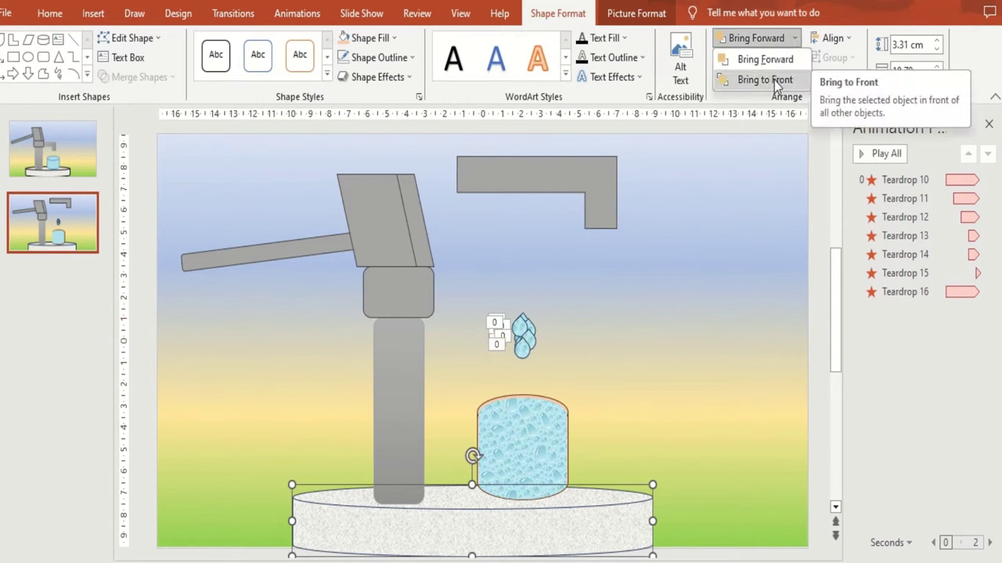
pyautogui.click(775, 78)
pyautogui.click(798, 57)
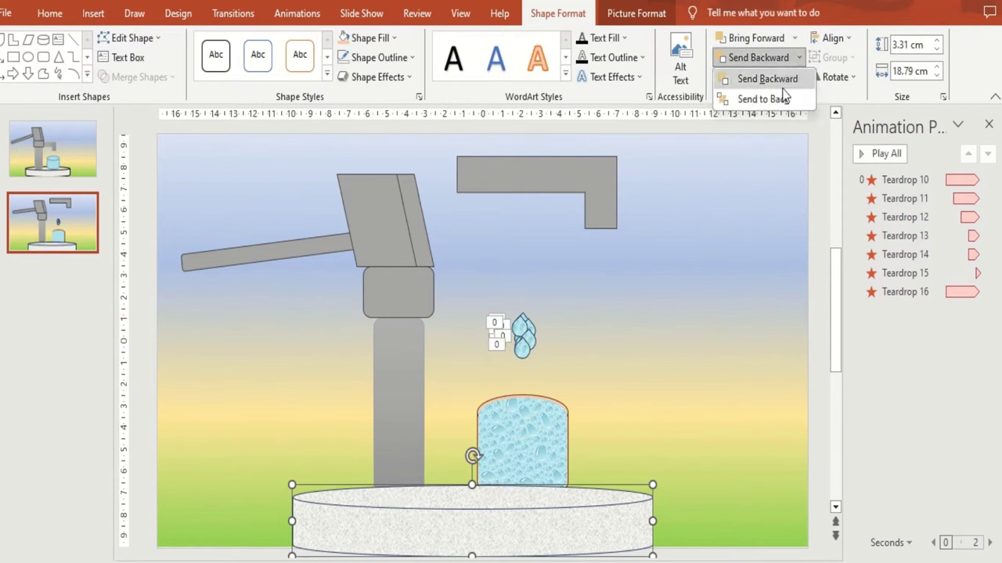
pyautogui.click(773, 99)
pyautogui.click(767, 195)
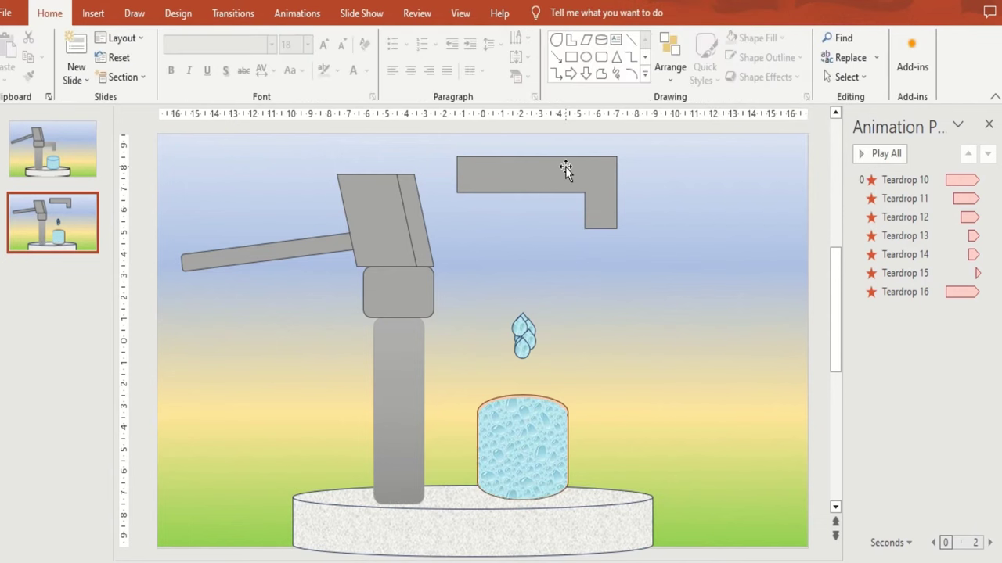
pyautogui.moveTo(565, 168); pyautogui.dragTo(491, 284)
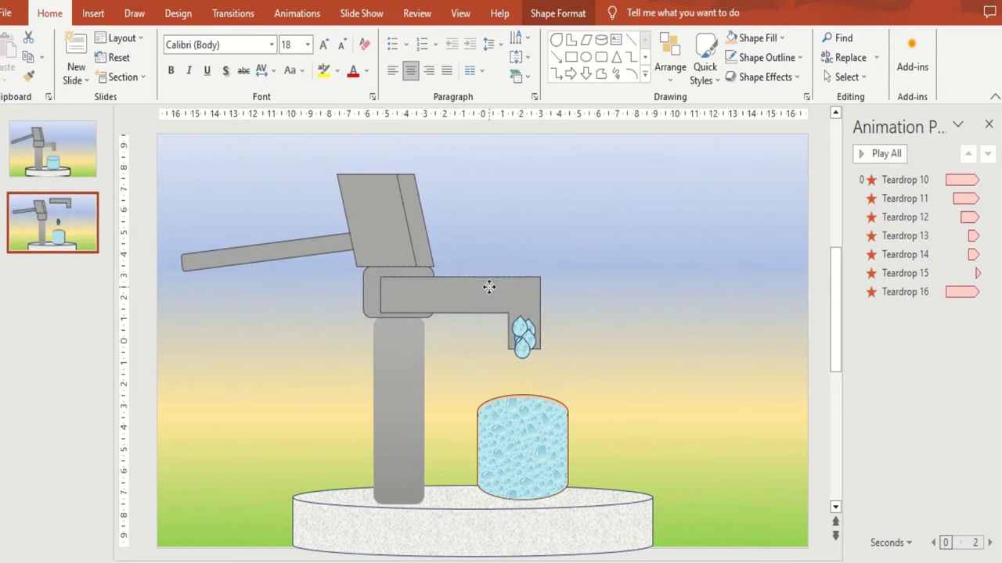
# Undo the spout move, then place the spout on the pump head and send it to the back.
pyautogui.hotkey('ctrl', 'z')
pyautogui.click(548, 311)
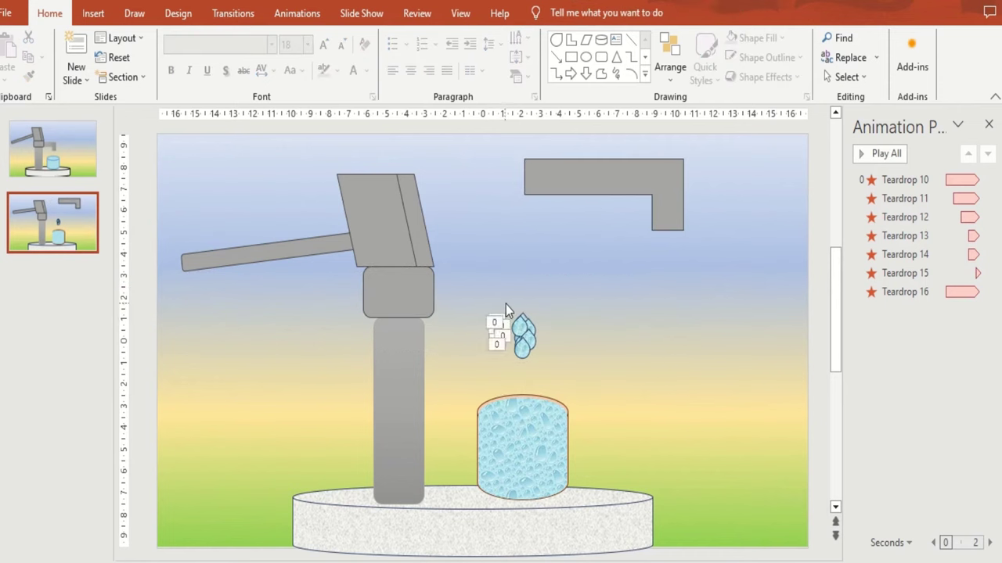
pyautogui.moveTo(553, 374); pyautogui.dragTo(554, 372)
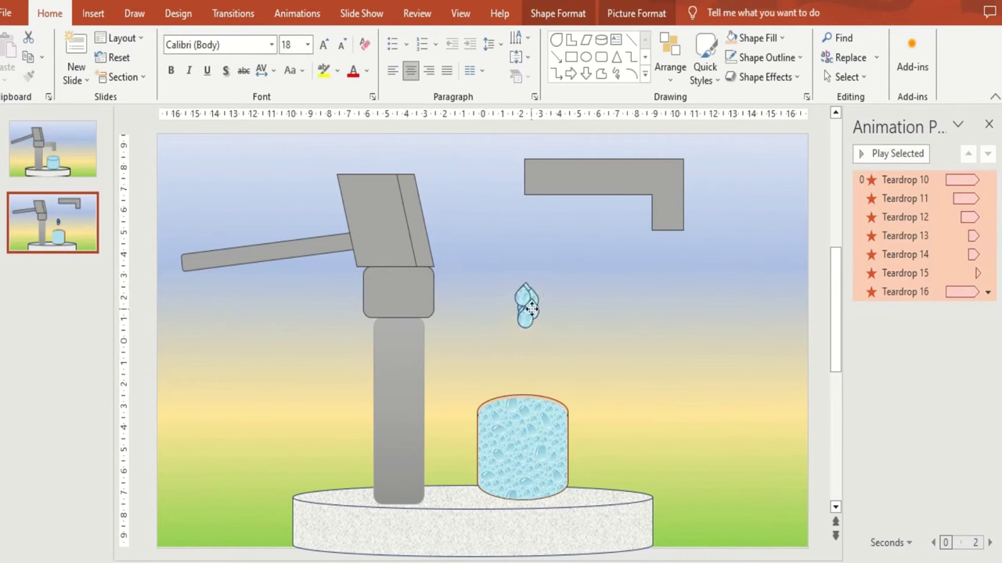
pyautogui.moveTo(607, 176); pyautogui.dragTo(488, 294)
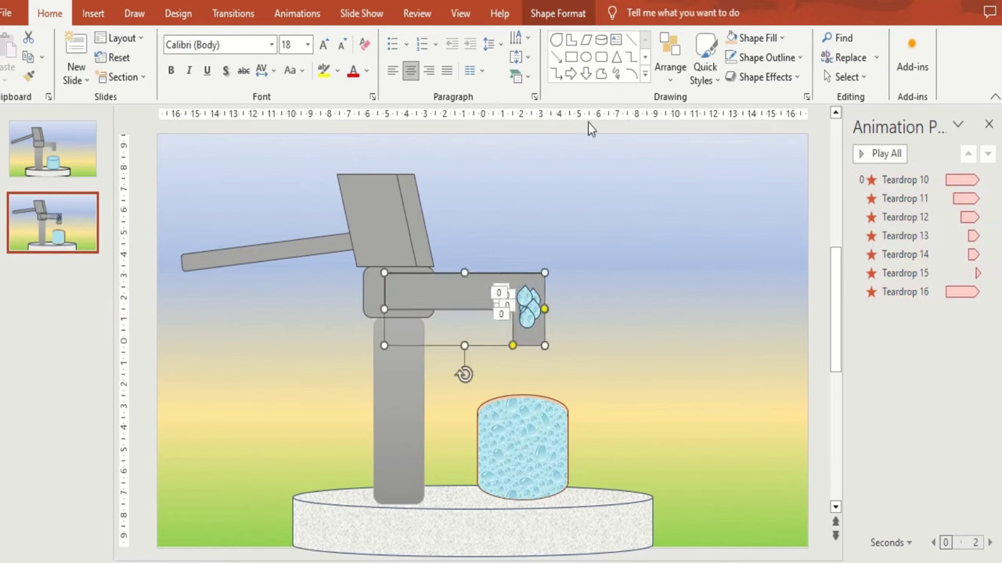
pyautogui.click(565, 17)
pyautogui.click(799, 58)
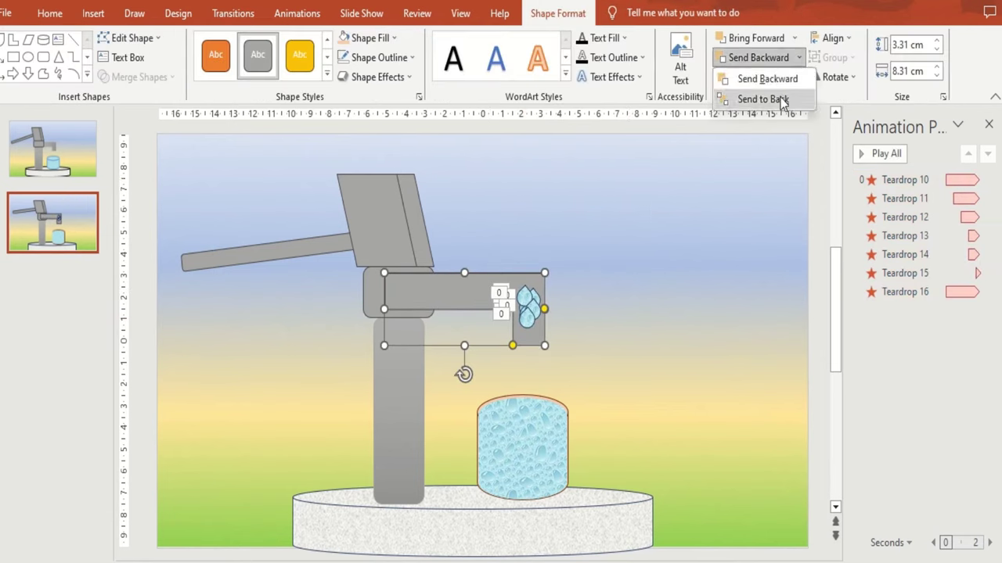
pyautogui.click(780, 99)
pyautogui.click(709, 322)
# Lift the spout off and send the teardrops one layer backward.
pyautogui.moveTo(450, 289); pyautogui.dragTo(463, 182)
pyautogui.moveTo(509, 269); pyautogui.dragTo(555, 334)
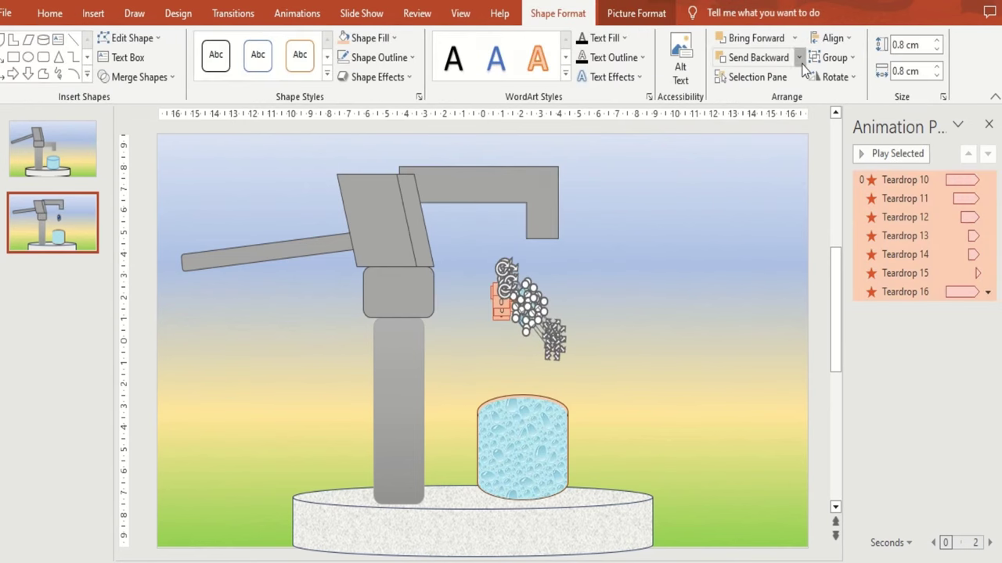
pyautogui.click(799, 58)
pyautogui.click(789, 83)
pyautogui.click(696, 249)
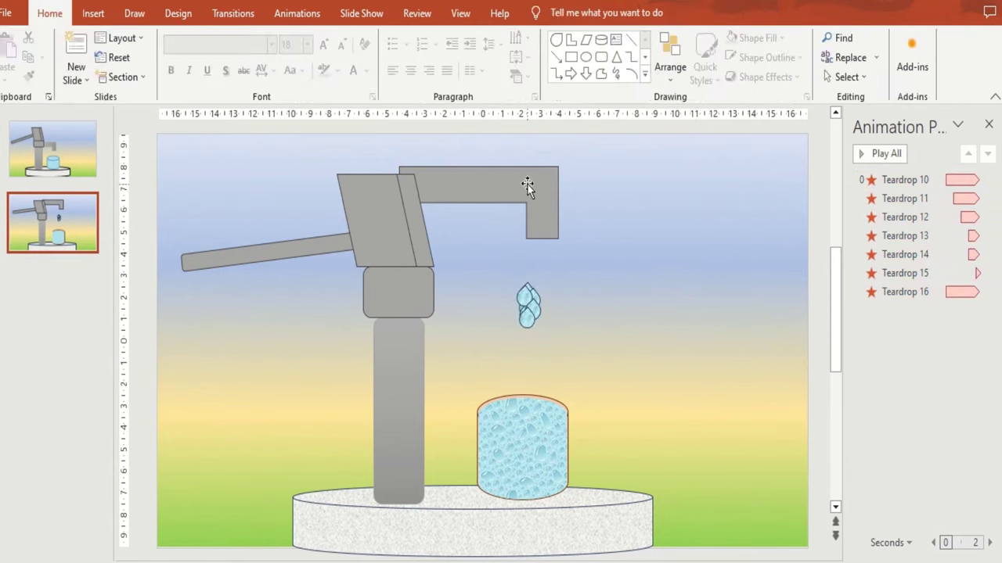
# Place the spout on the pump head and bring it forward over the teardrops.
pyautogui.moveTo(527, 185); pyautogui.dragTo(521, 294)
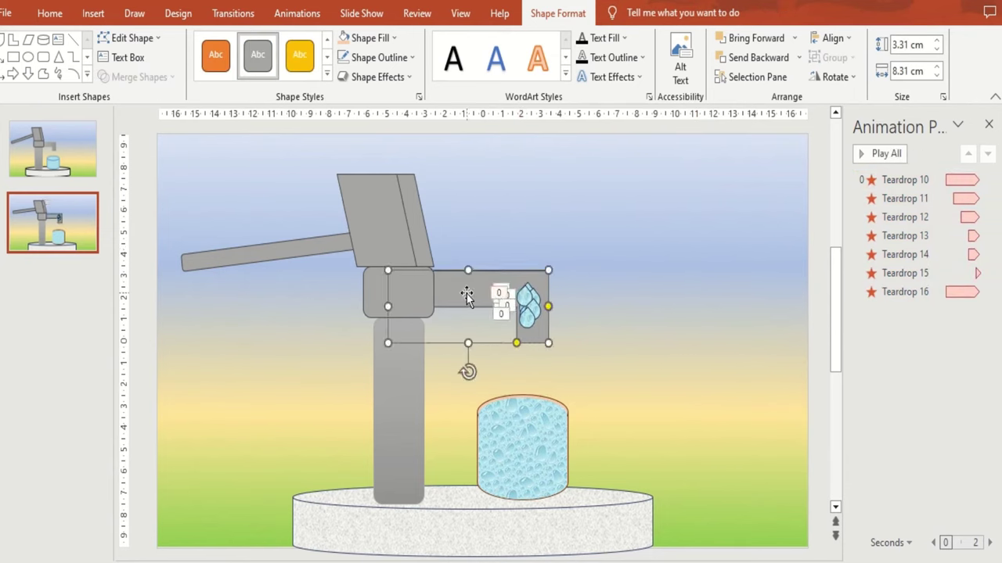
pyautogui.click(793, 38)
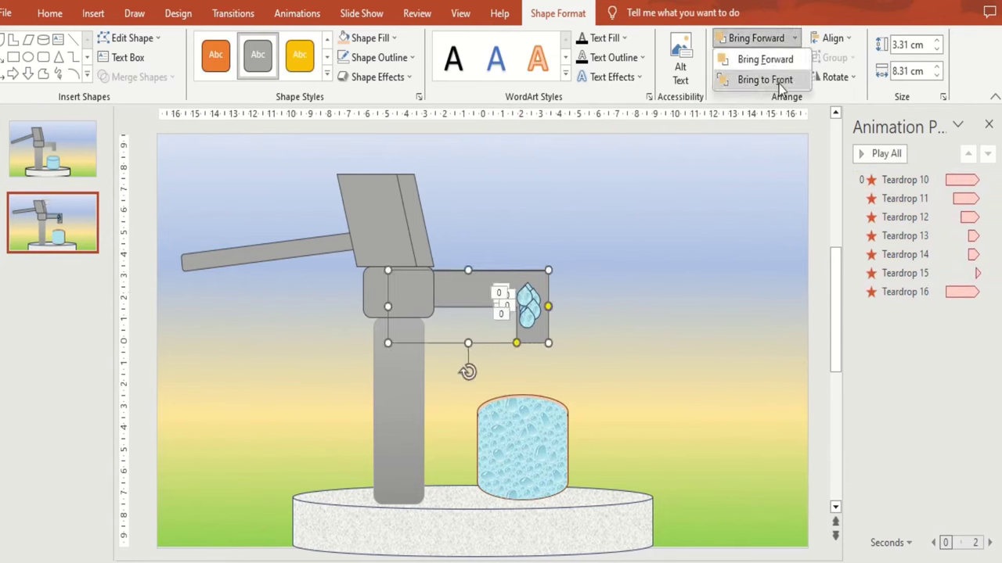
pyautogui.click(779, 81)
pyautogui.click(795, 38)
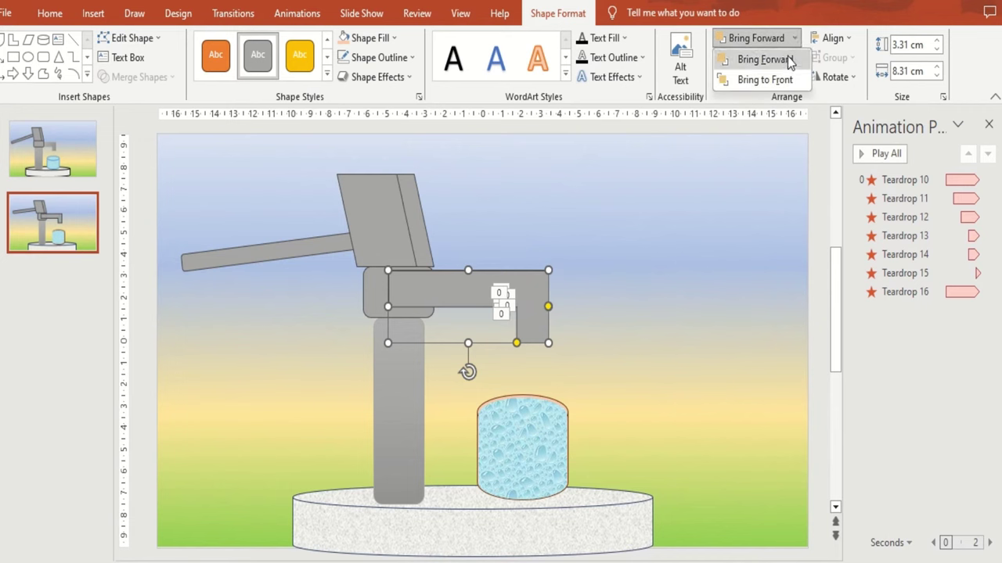
pyautogui.click(787, 58)
pyautogui.click(792, 39)
pyautogui.click(766, 61)
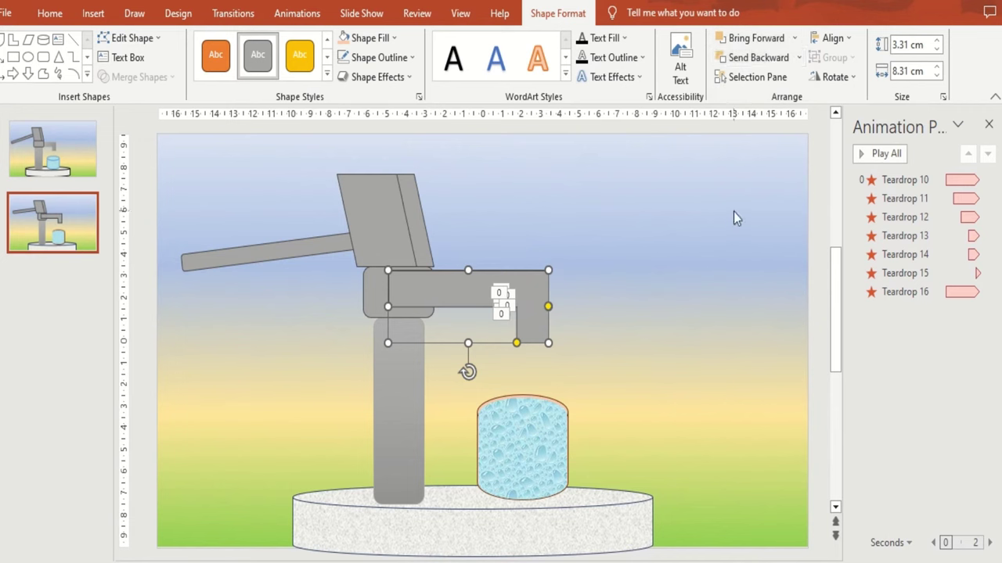
pyautogui.click(493, 335)
# Bring the joint block in front of the spout and review the slide's object list.
pyautogui.click(469, 299)
pyautogui.click(378, 293)
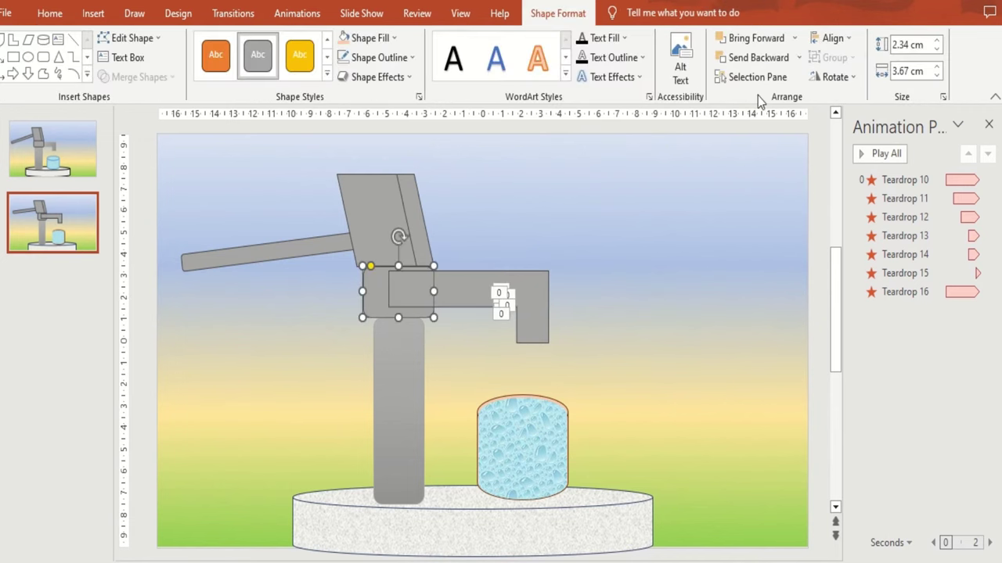
pyautogui.click(793, 38)
pyautogui.click(768, 80)
pyautogui.click(768, 80)
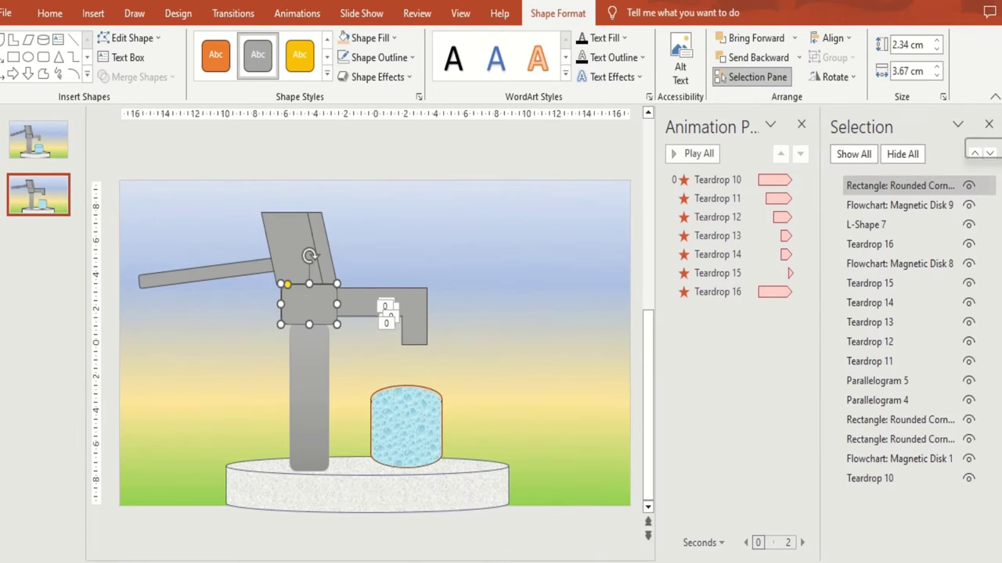
pyautogui.click(989, 124)
pyautogui.click(525, 440)
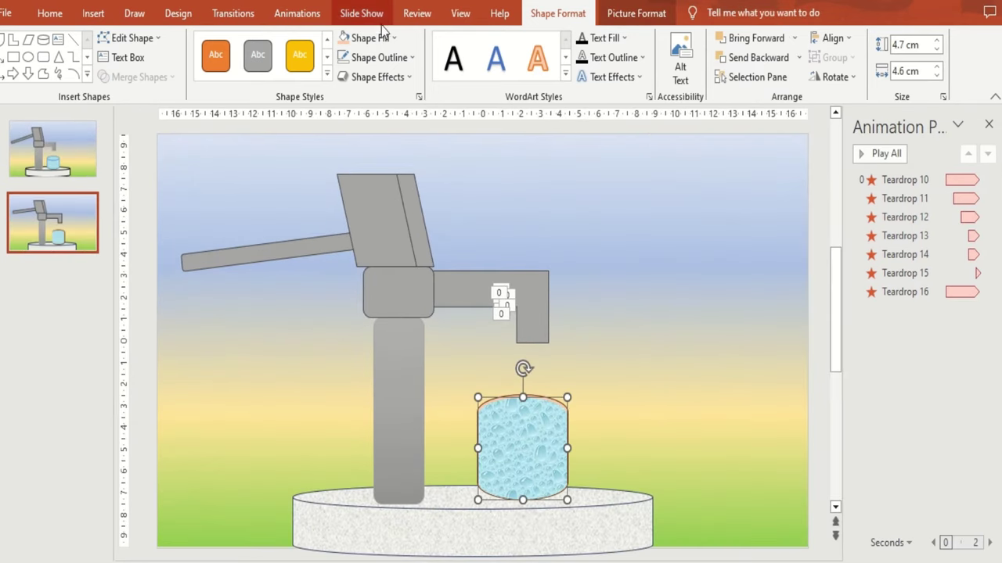
# Give the water cup a Wipe starting With Previous, lasting 2 seconds, repeating until slide end.
pyautogui.click(297, 14)
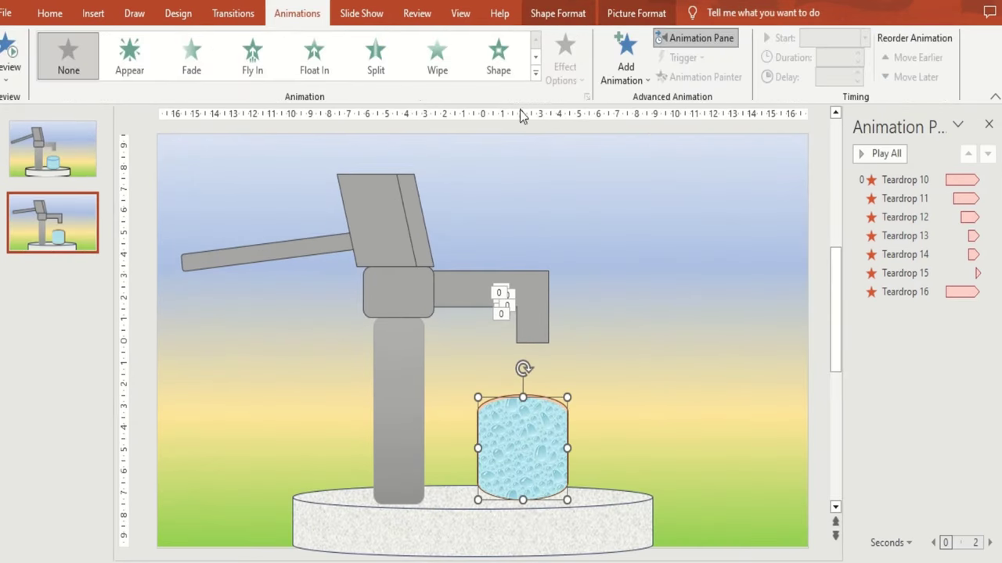
pyautogui.click(431, 56)
pyautogui.click(988, 311)
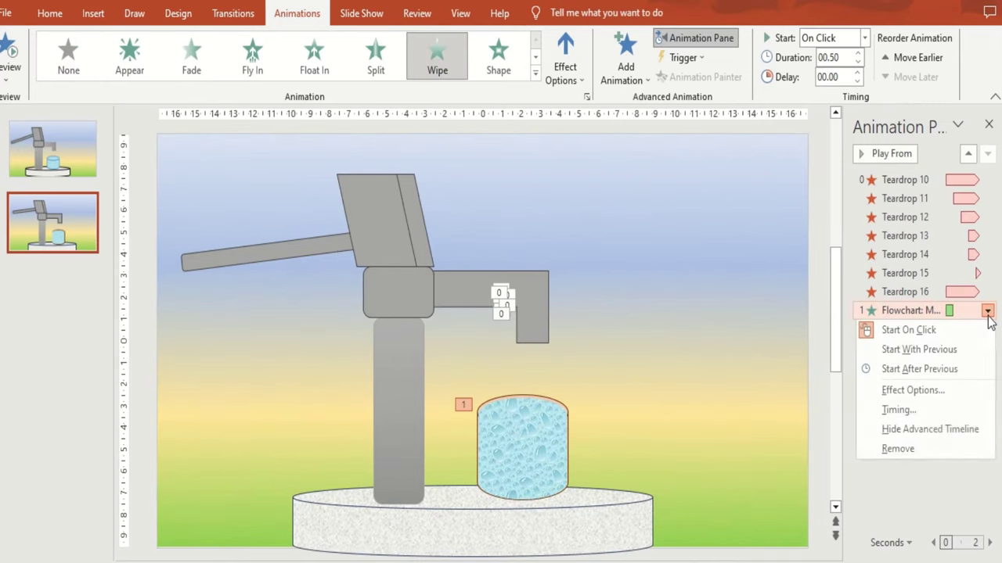
pyautogui.click(834, 410)
pyautogui.click(535, 266)
pyautogui.click(456, 358)
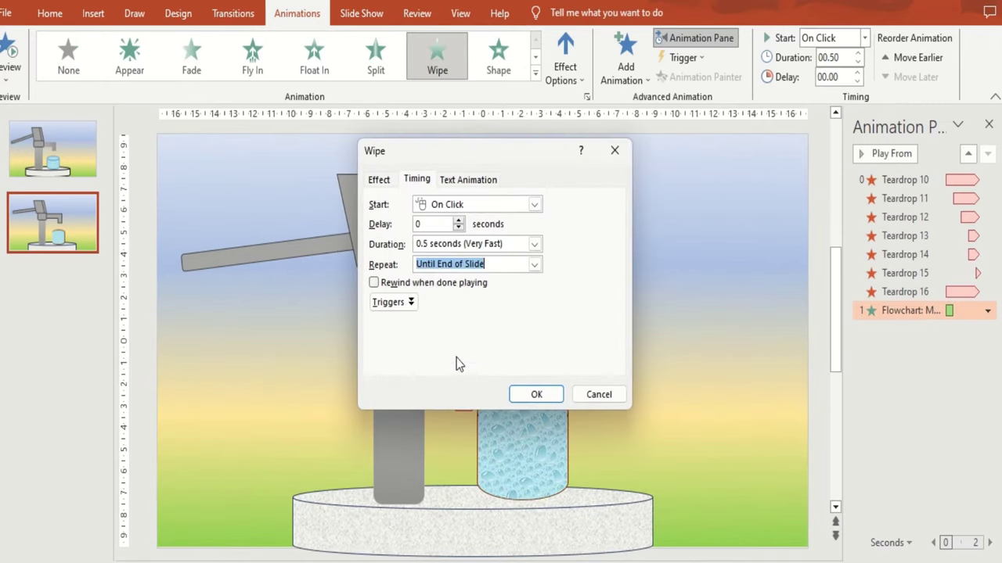
pyautogui.click(534, 204)
pyautogui.click(488, 245)
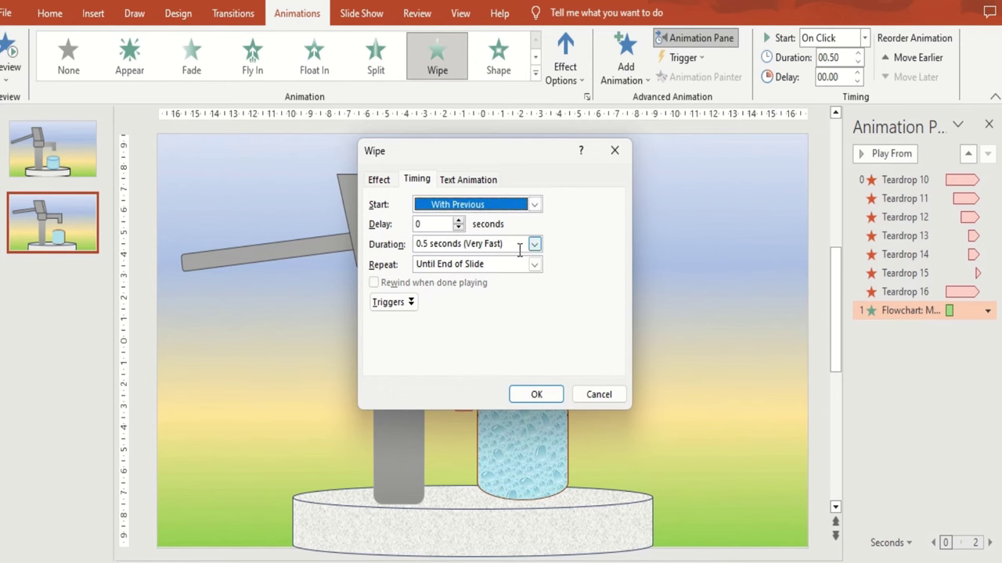
pyautogui.click(534, 244)
pyautogui.click(483, 291)
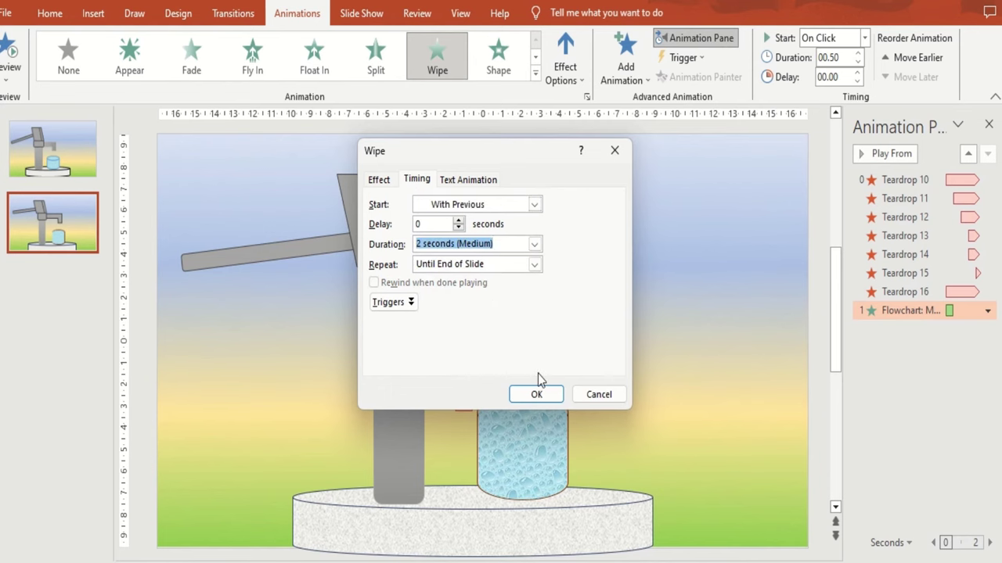
pyautogui.click(536, 394)
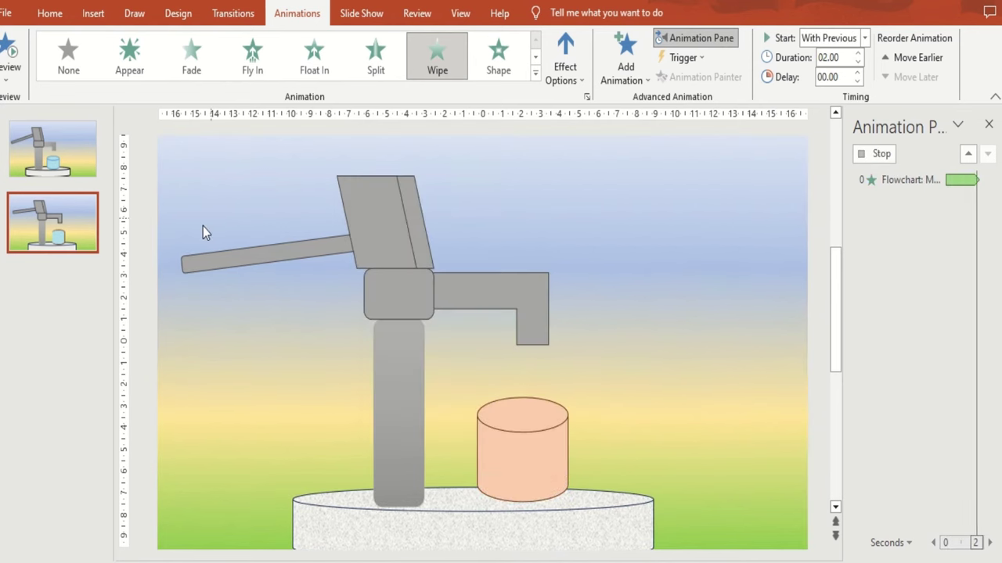
pyautogui.click(228, 262)
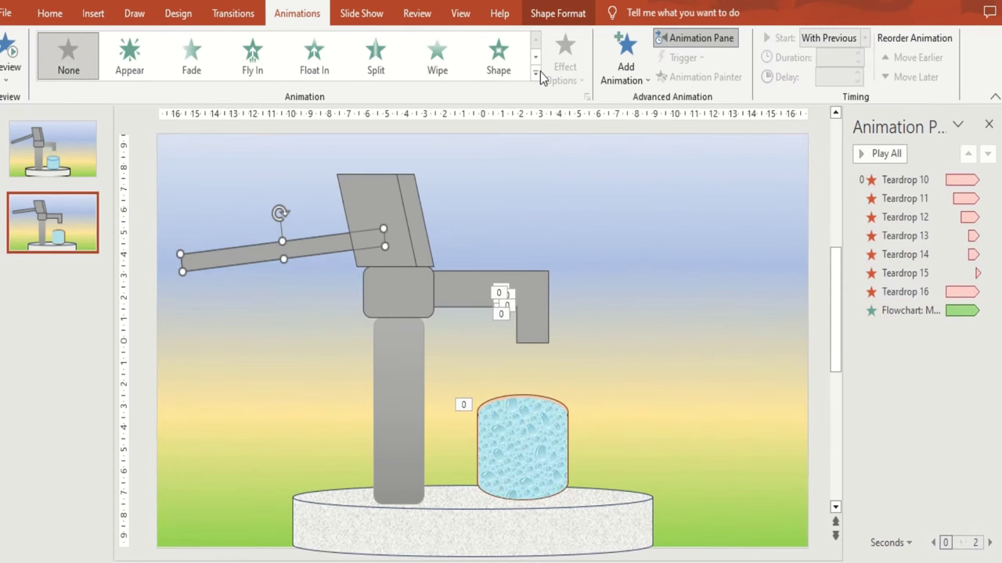
# Give the pump handle a Spin starting With Previous, lasting 1 second, repeating until slide end.
pyautogui.click(537, 73)
pyautogui.click(254, 254)
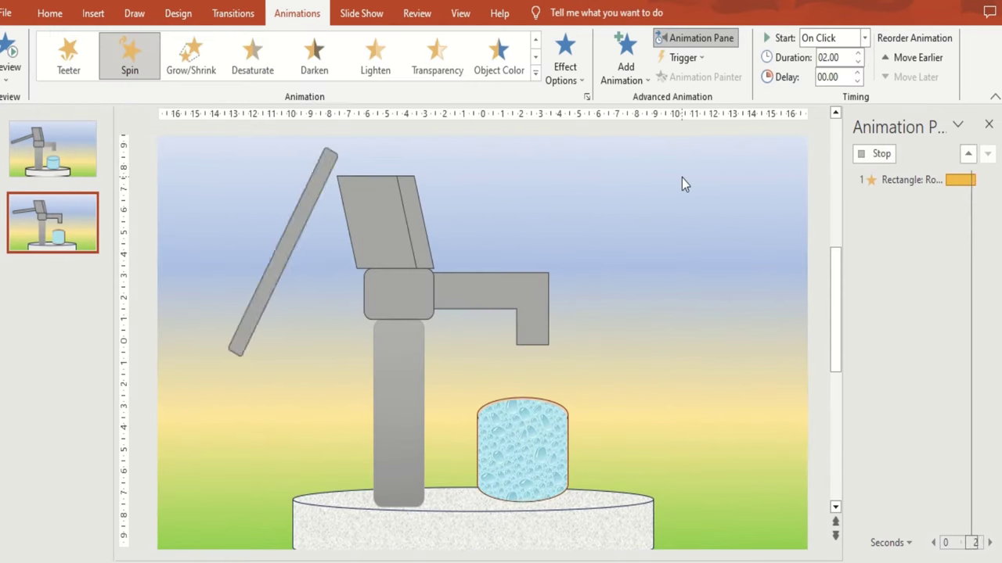
pyautogui.click(988, 328)
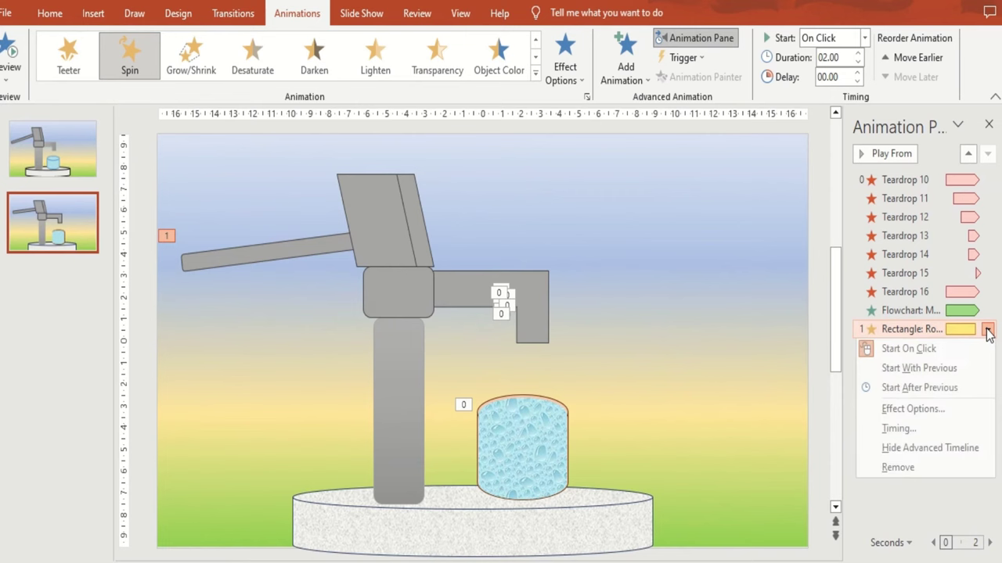
pyautogui.click(899, 429)
pyautogui.click(533, 176)
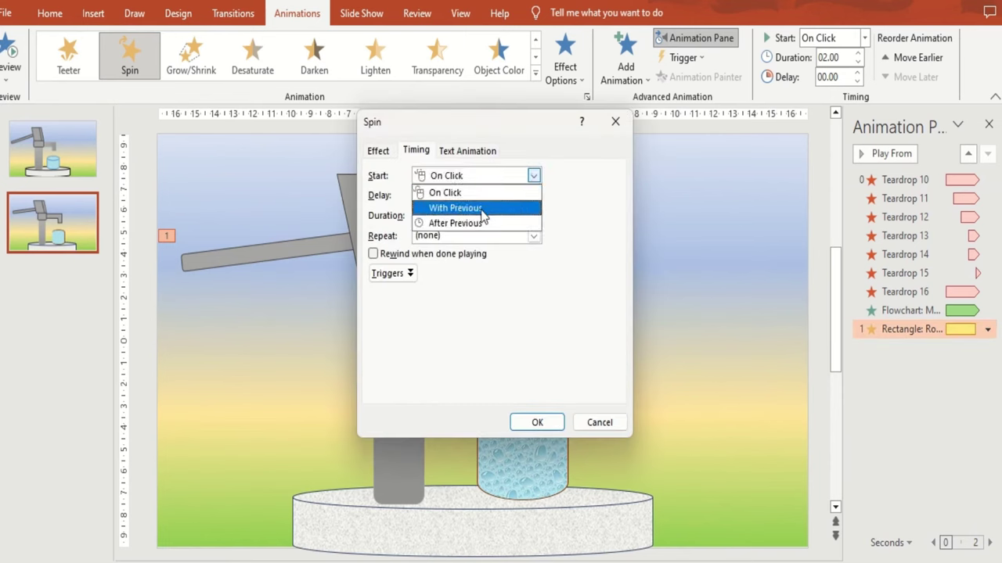
pyautogui.click(449, 203)
pyautogui.click(532, 215)
pyautogui.click(472, 276)
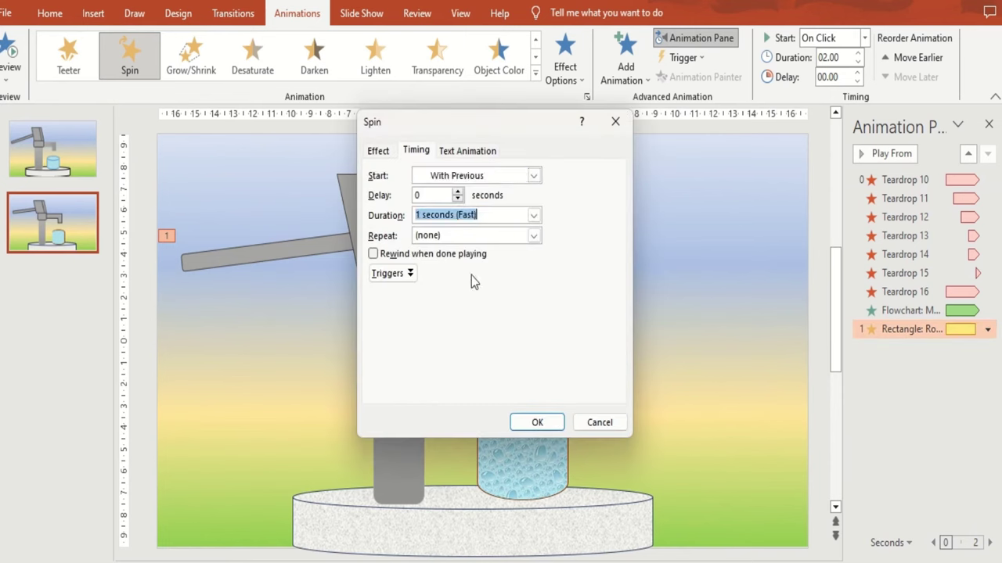
pyautogui.click(533, 237)
pyautogui.click(437, 333)
# Set the spin amount to 20° counterclockwise and play the slide show from this slide.
pyautogui.click(379, 151)
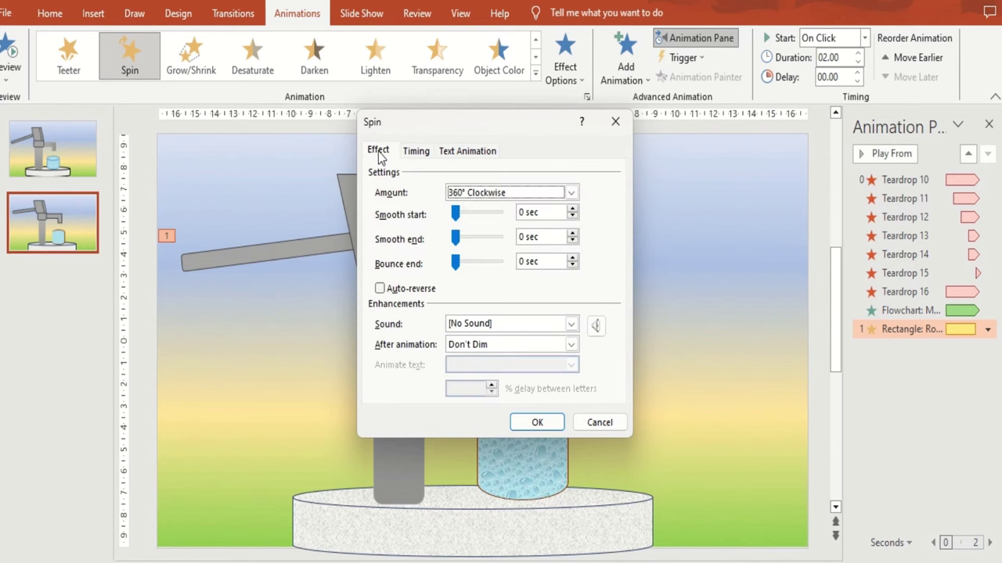
pyautogui.click(570, 193)
pyautogui.click(496, 329)
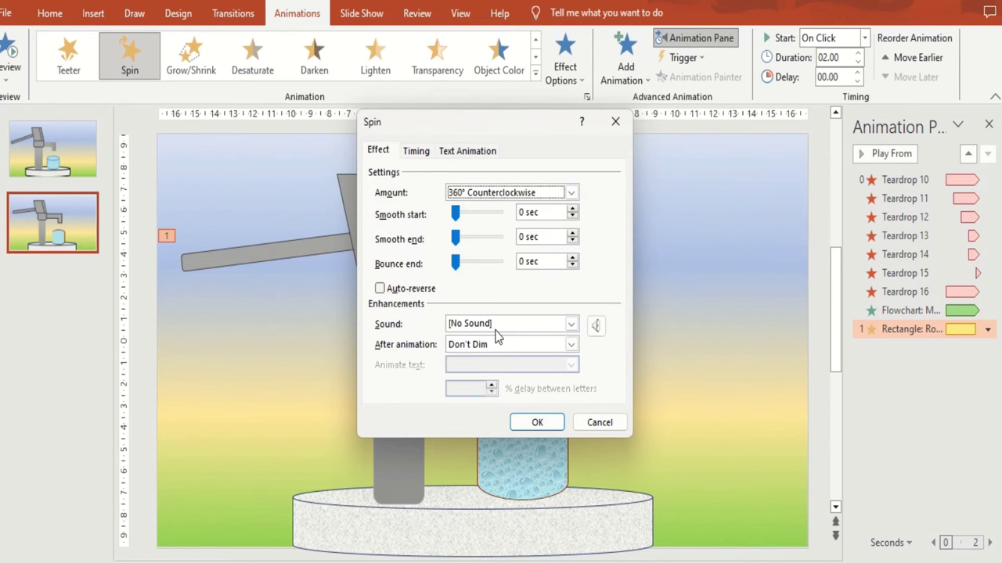
pyautogui.click(571, 196)
pyautogui.write('20')
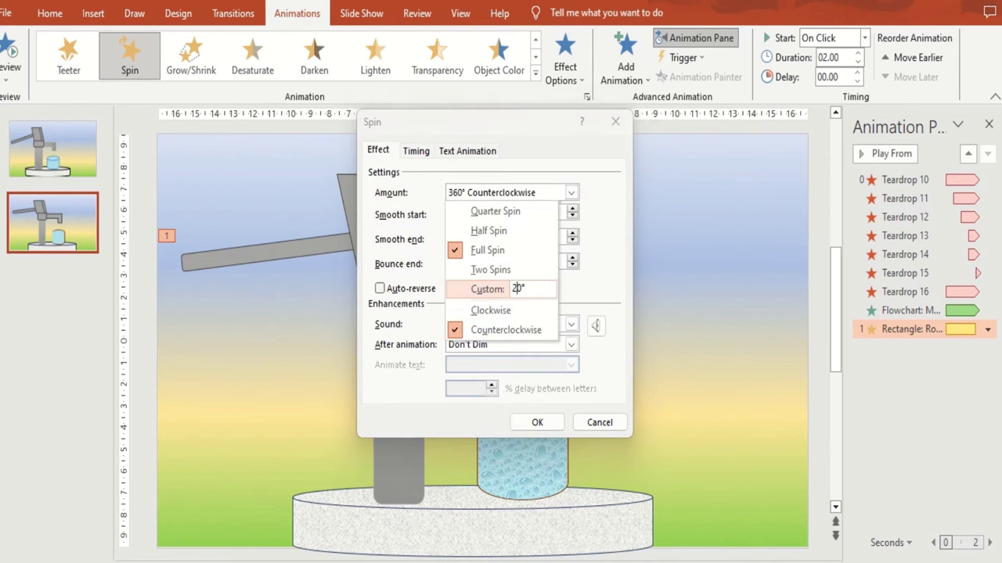
pyautogui.press('Return')
pyautogui.click(535, 420)
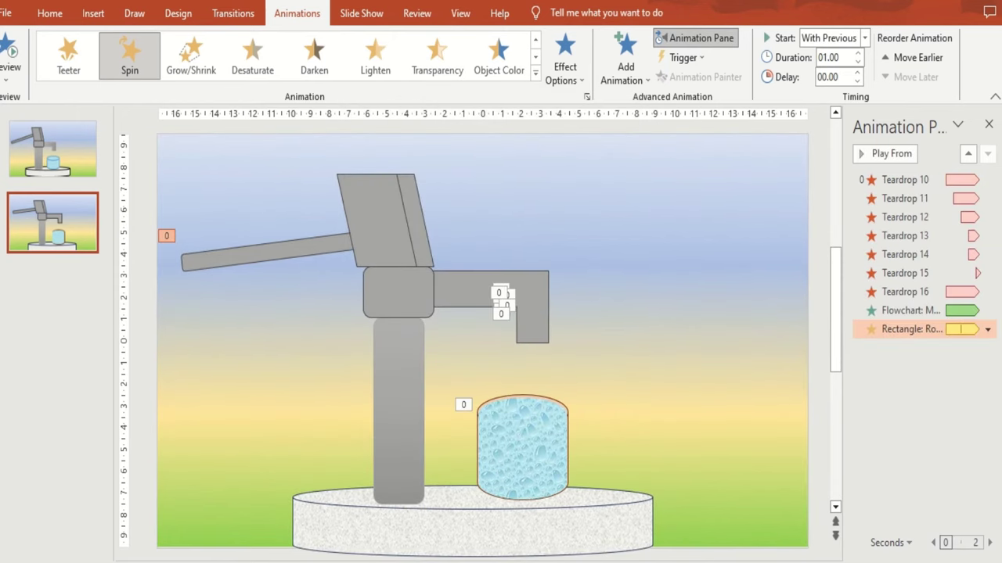
pyautogui.hotkey('shift', 'F5')
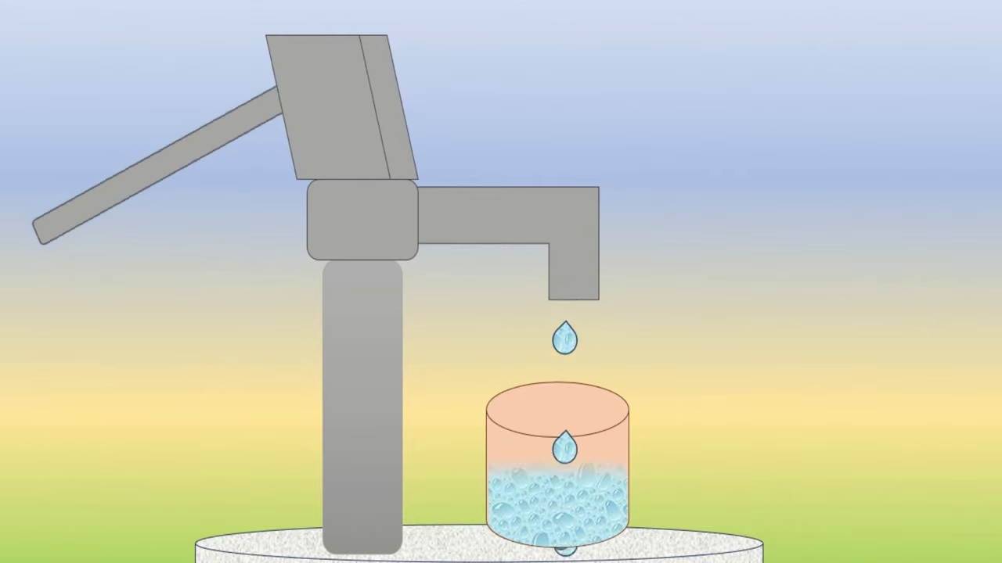
# Leave the slide show and bring the stone base shape to the front.
pyautogui.press('Escape')
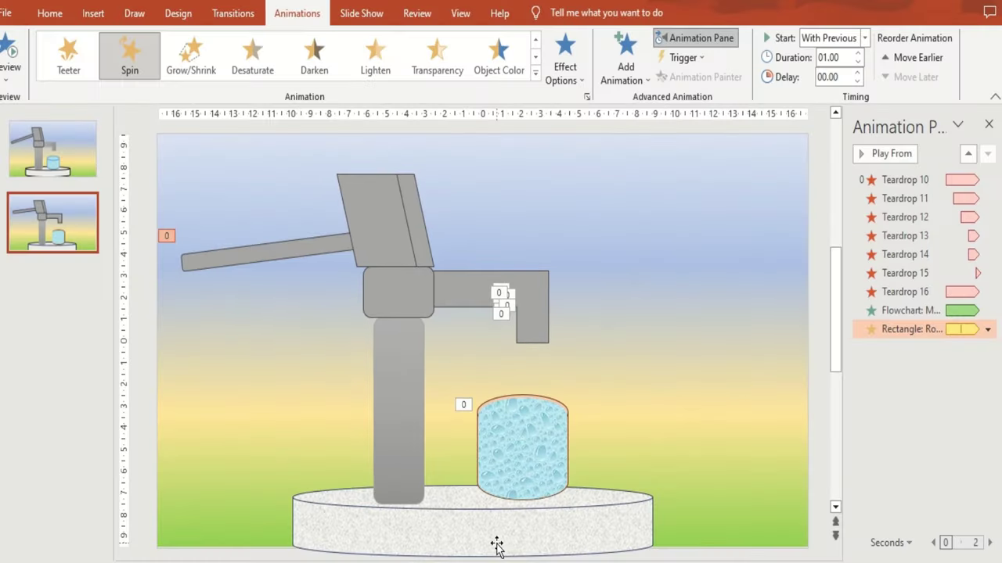
pyautogui.click(490, 540)
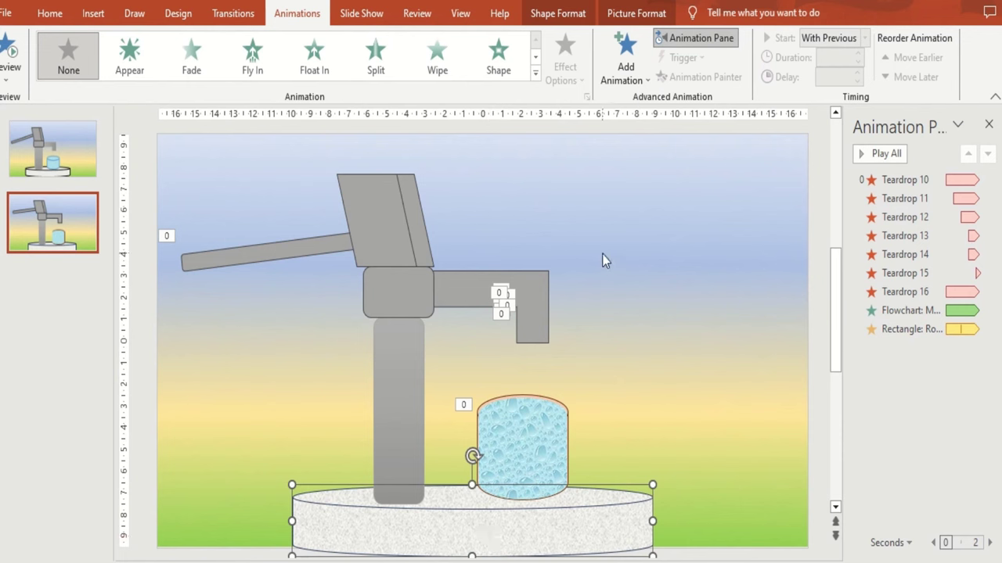
pyautogui.click(557, 13)
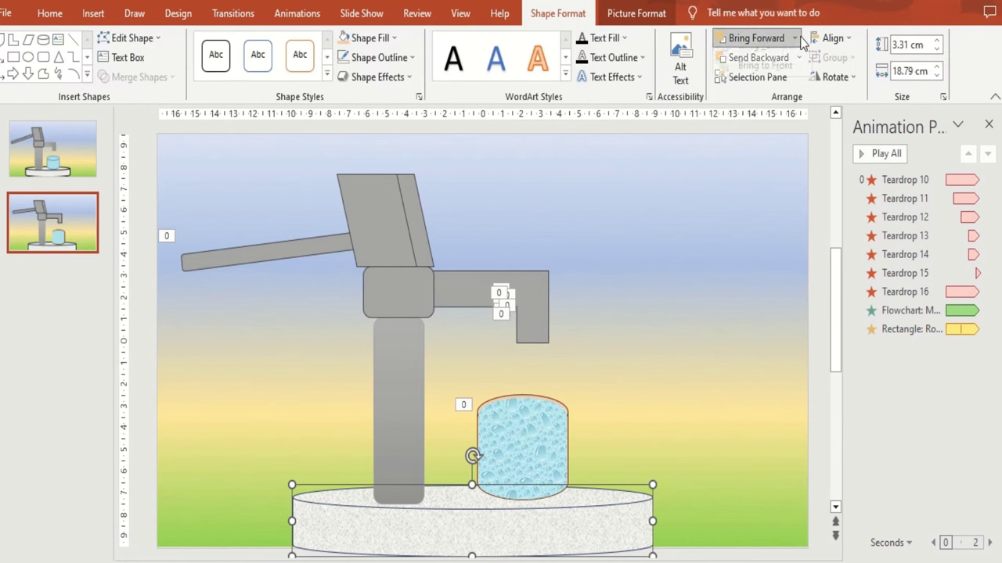
pyautogui.click(793, 38)
pyautogui.click(766, 80)
# Bring the grey pump column and the cup in front of the stone base.
pyautogui.click(380, 379)
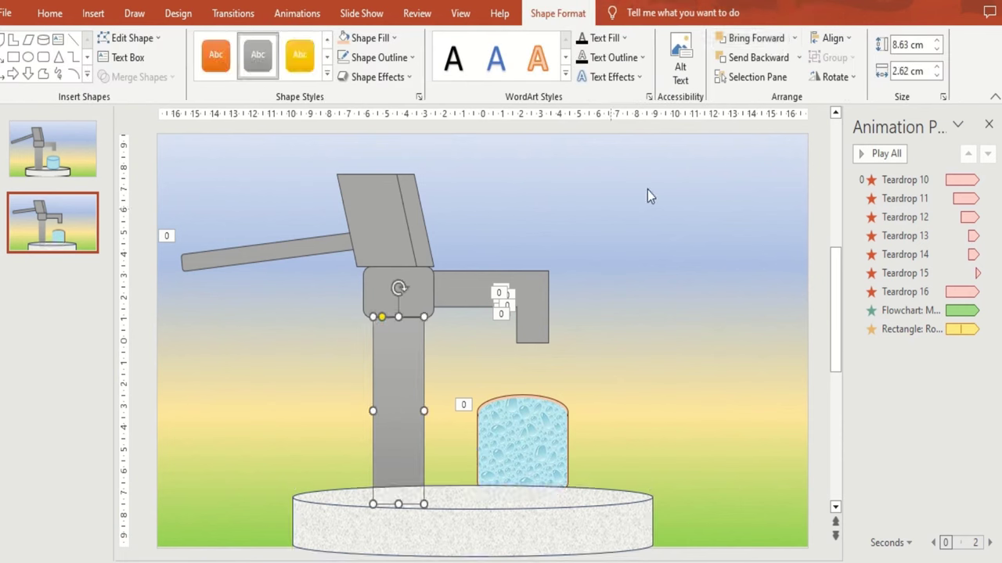
pyautogui.click(795, 37)
pyautogui.click(763, 60)
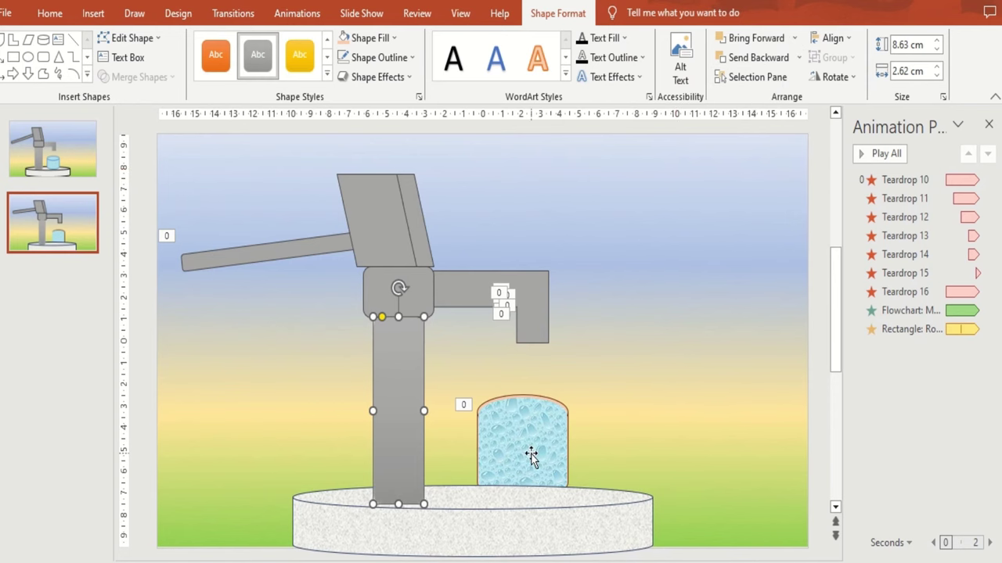
pyautogui.click(532, 456)
pyautogui.click(794, 38)
pyautogui.click(763, 80)
# Move the water fill shape aside and bring the orange cup cylinder to the front.
pyautogui.click(751, 77)
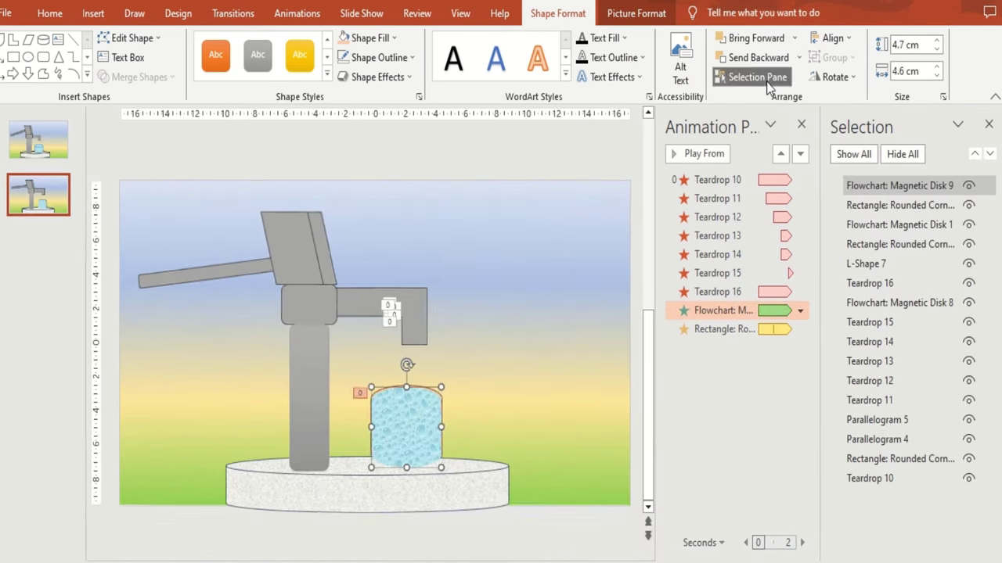
pyautogui.click(468, 431)
pyautogui.click(432, 401)
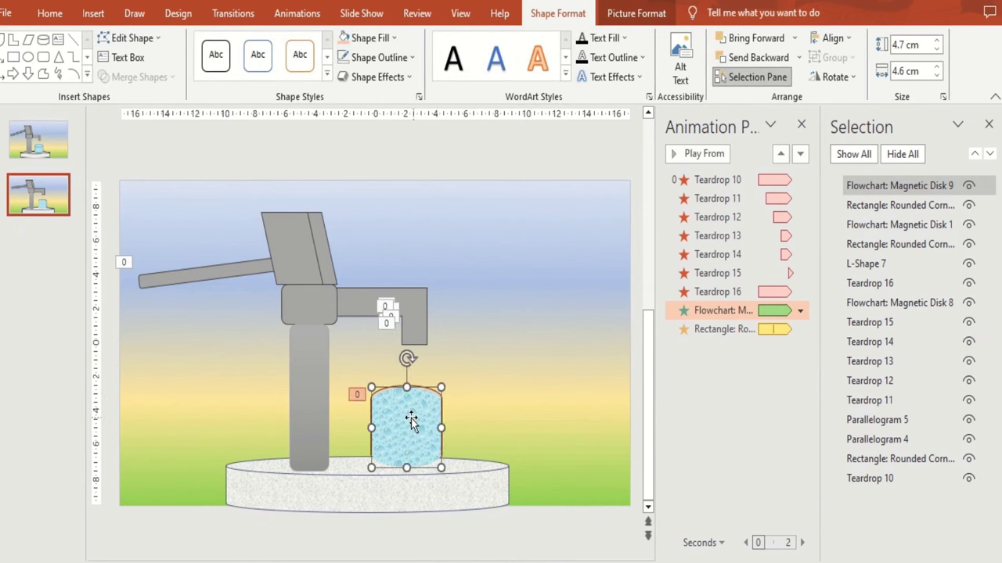
pyautogui.moveTo(433, 401); pyautogui.dragTo(537, 391)
pyautogui.click(403, 435)
pyautogui.click(793, 38)
pyautogui.click(758, 78)
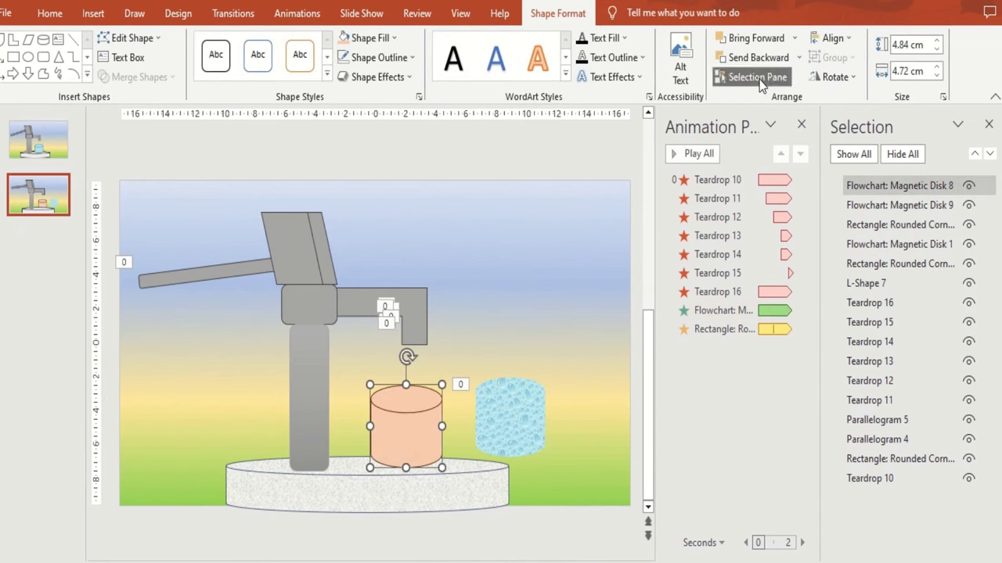
pyautogui.click(752, 77)
# Put the water shape back over the orange cup, in front of it, and preview the slide.
pyautogui.moveTo(639, 429); pyautogui.dragTo(508, 438)
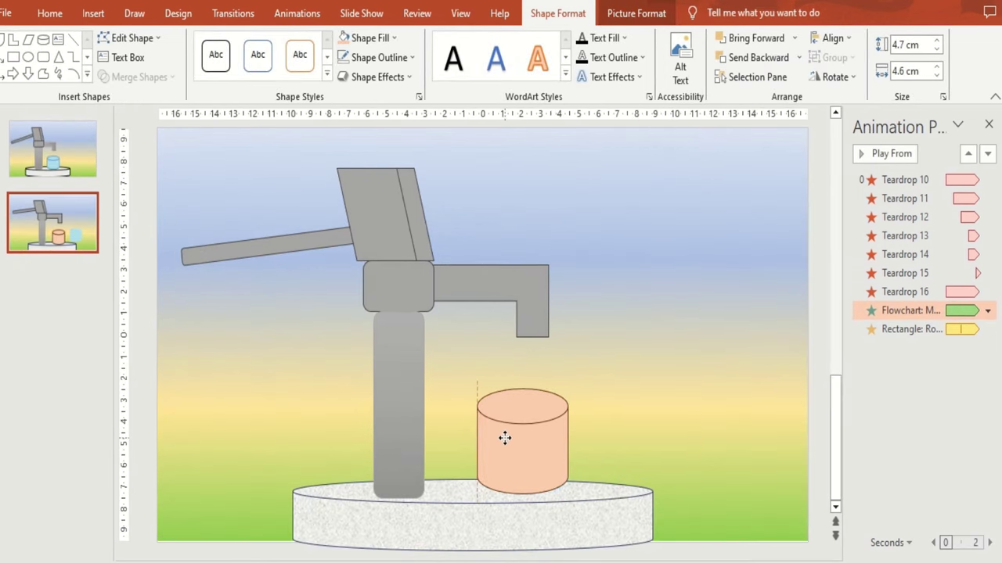
pyautogui.click(794, 37)
pyautogui.click(775, 78)
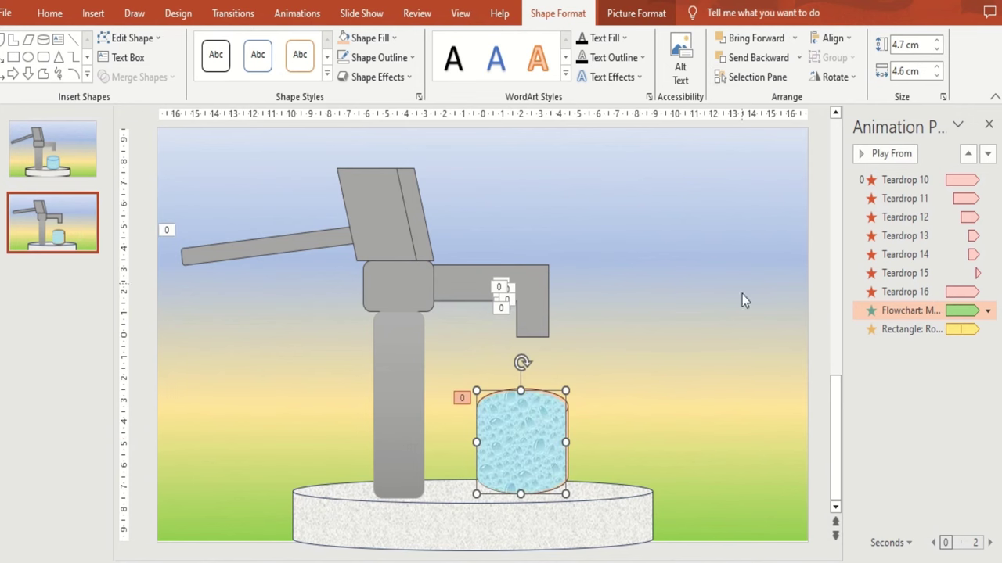
pyautogui.click(742, 312)
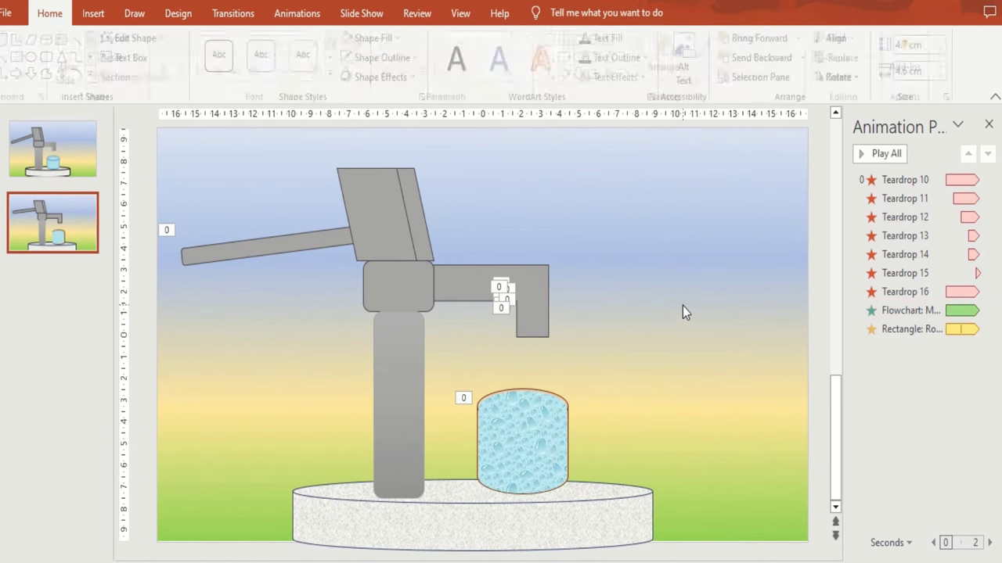
pyautogui.hotkey('shift', 'F5')
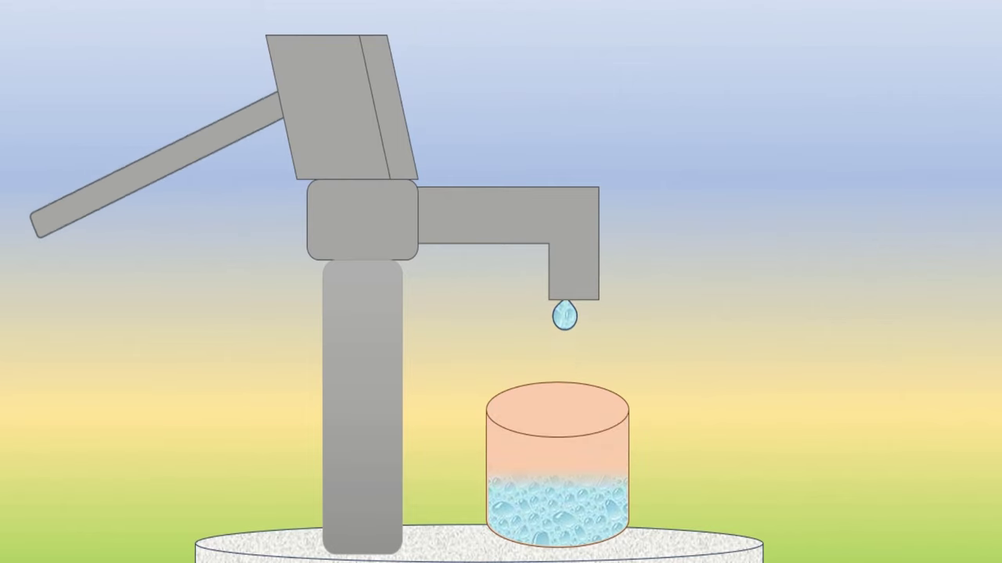
pyautogui.press('Escape')
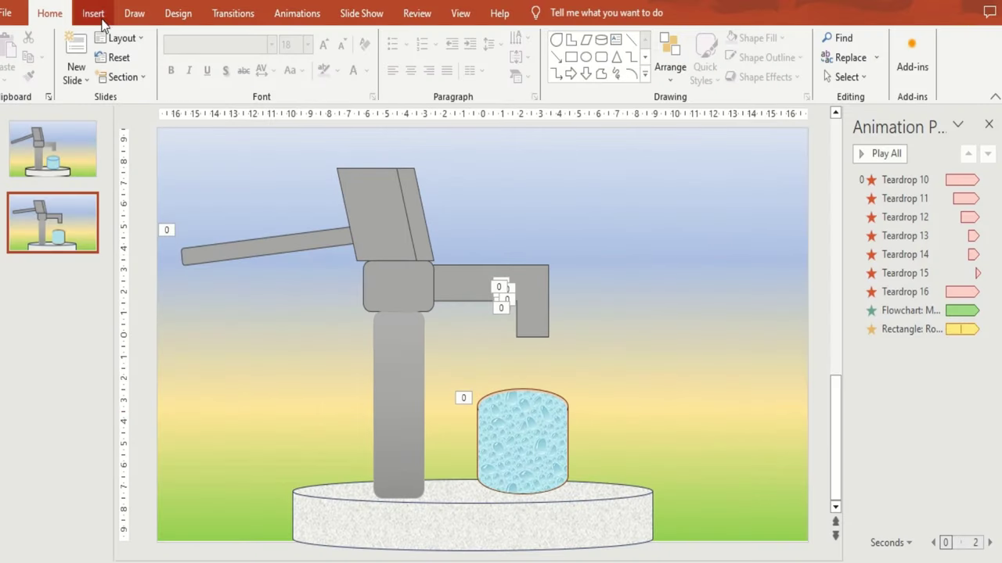
# Insert yellow-style WordArt at the slide's upper right and make its text fill red.
pyautogui.click(93, 13)
pyautogui.click(651, 79)
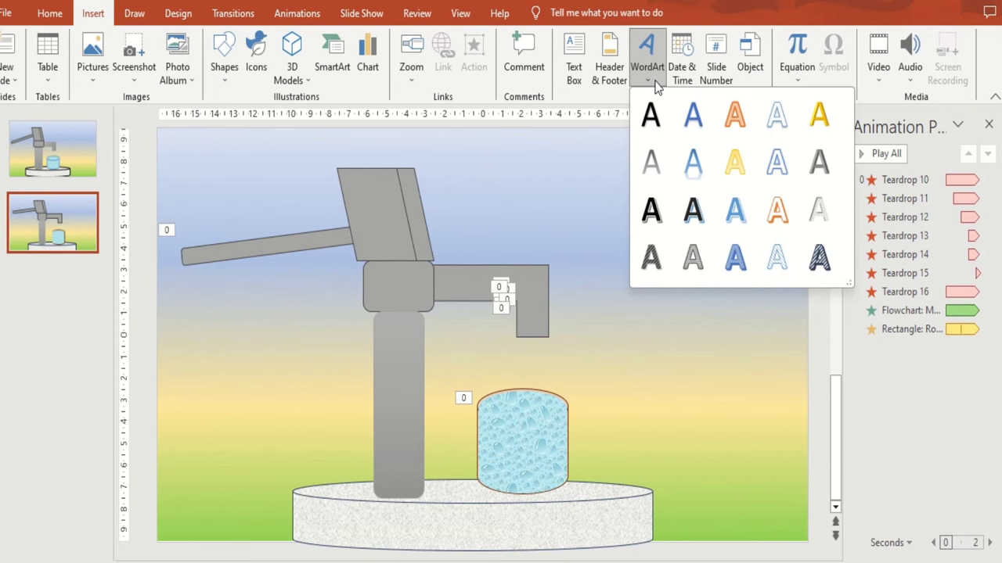
pyautogui.click(819, 115)
pyautogui.moveTo(552, 310); pyautogui.dragTo(717, 162)
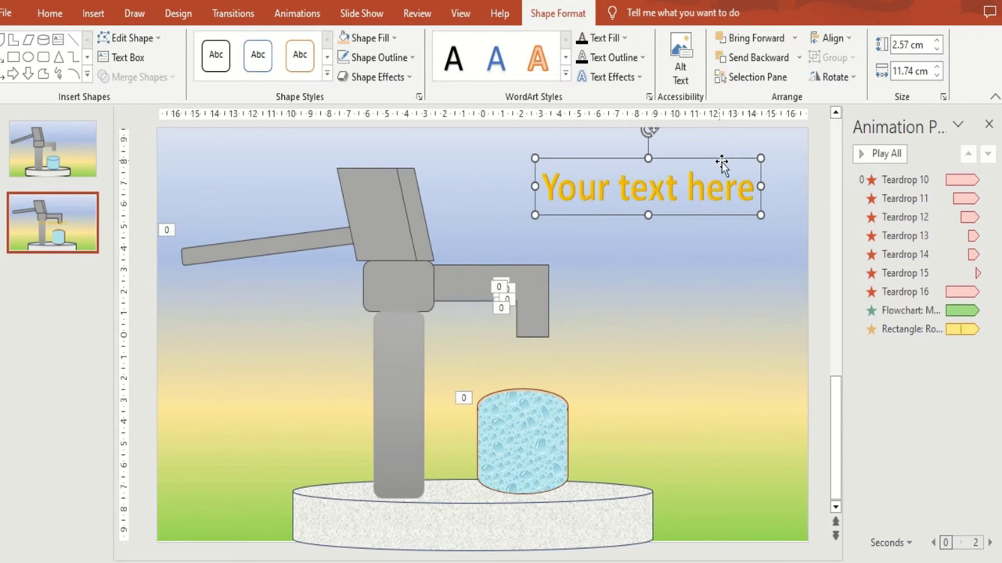
pyautogui.moveTo(753, 192); pyautogui.dragTo(562, 197)
pyautogui.click(623, 37)
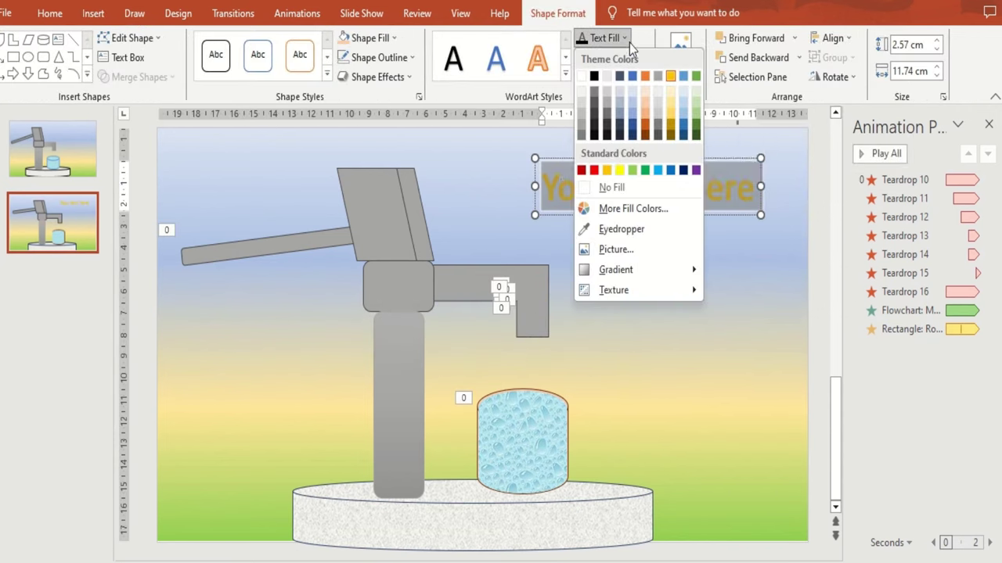
pyautogui.click(598, 168)
# Type 'Like, Share, Comments', 'Subscribe' and '& Thank you' on three lines.
pyautogui.write('Li')
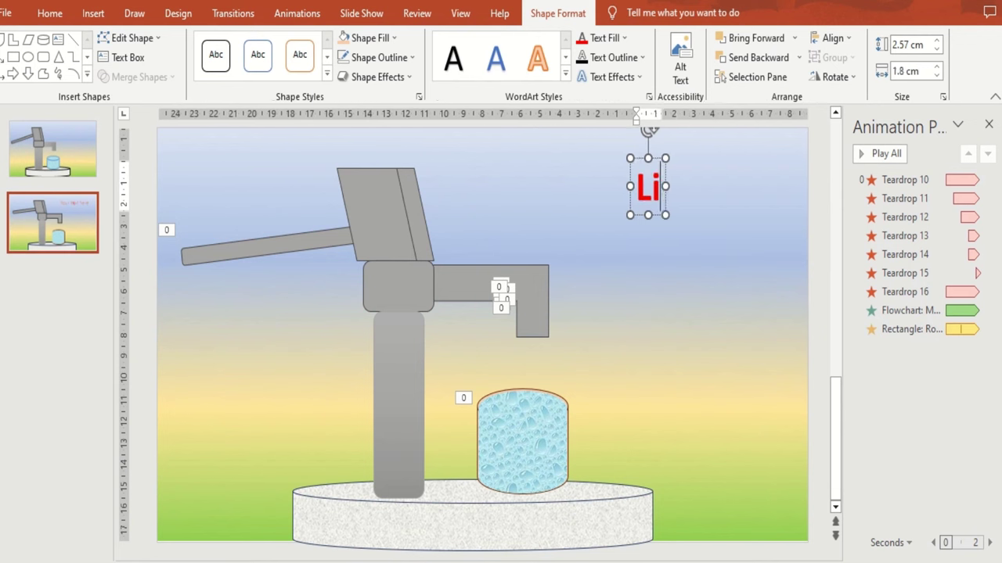
pyautogui.write('ke, Share')
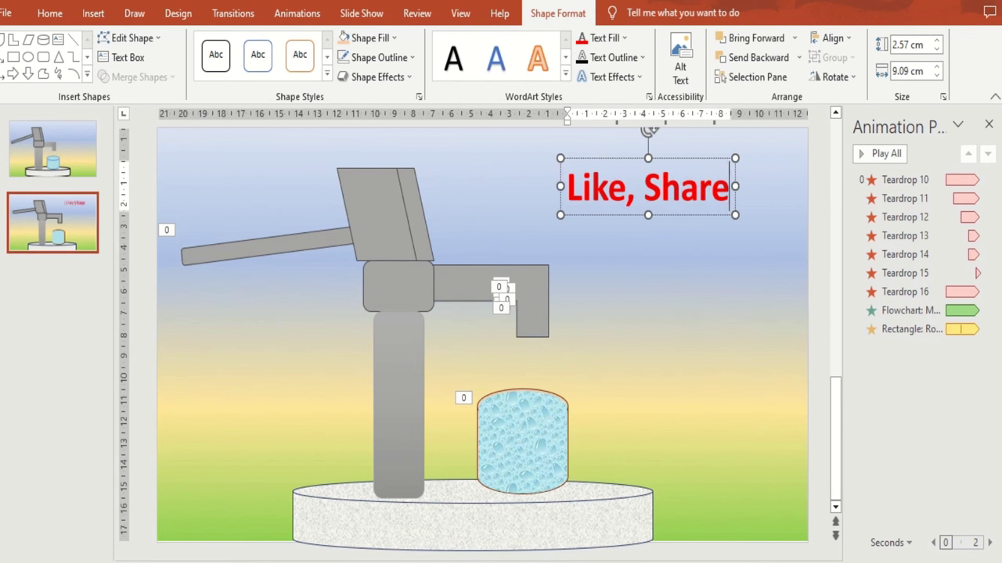
pyautogui.write(', Comm')
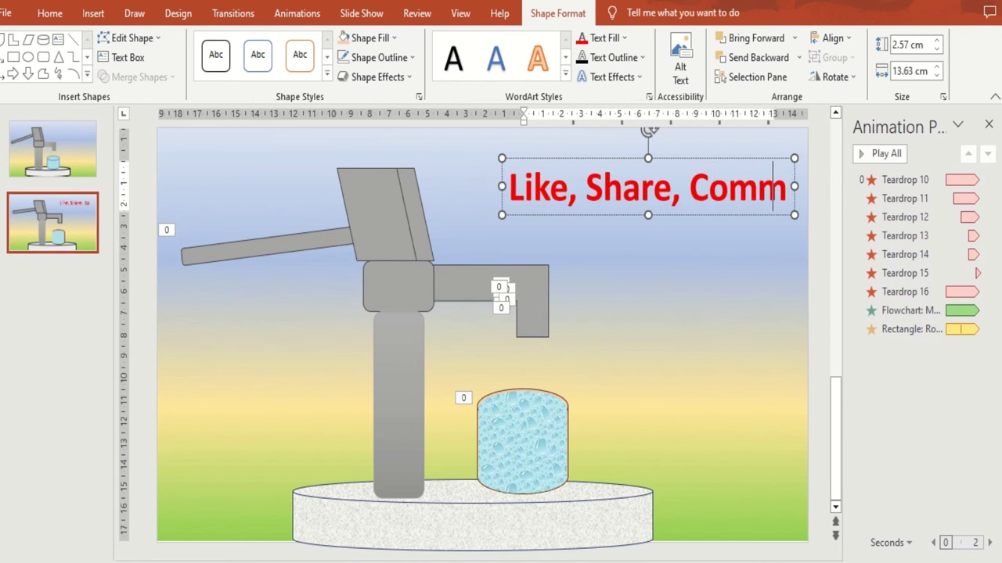
pyautogui.write('ents')
pyautogui.press('Return')
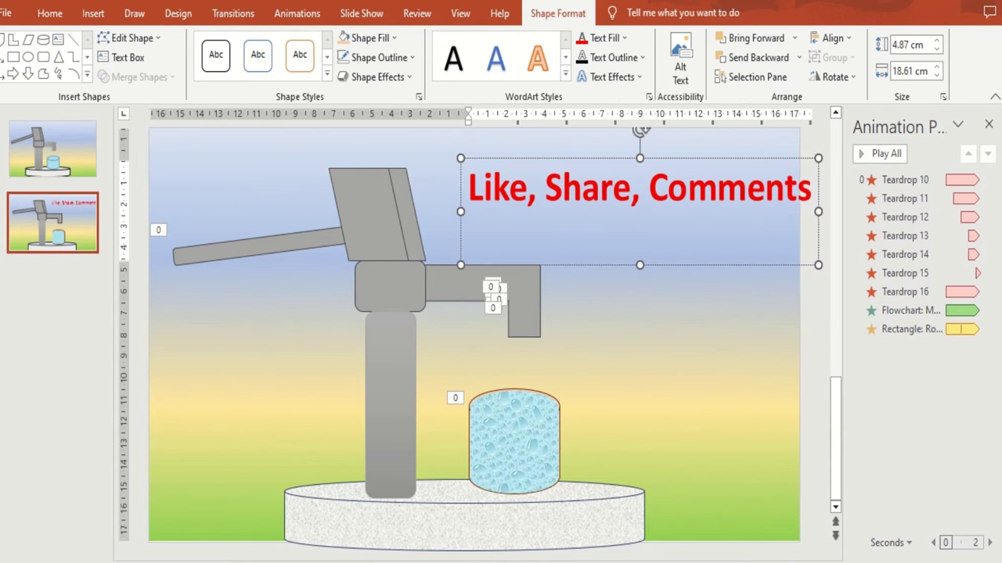
pyautogui.write('& Subsc')
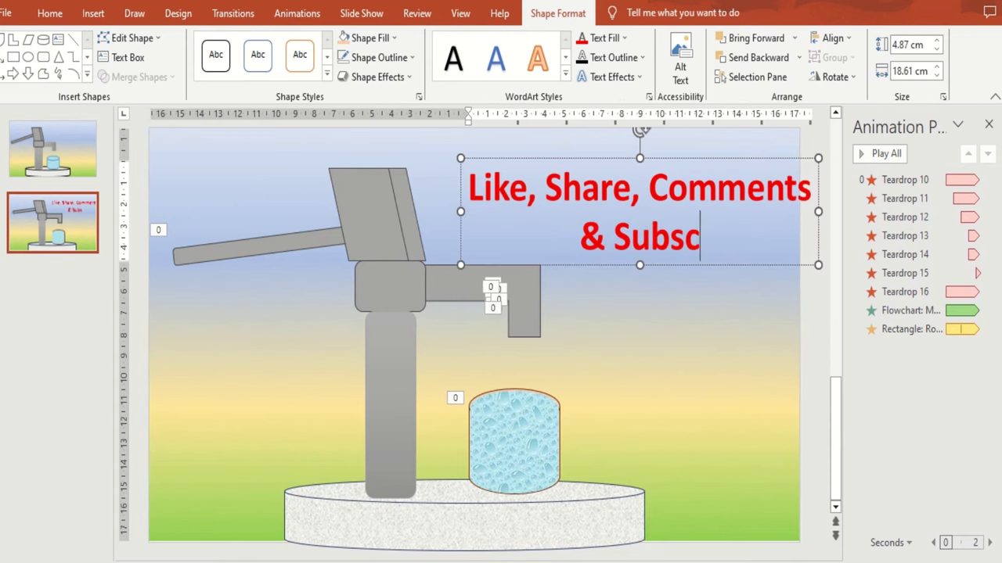
pyautogui.write('ribe')
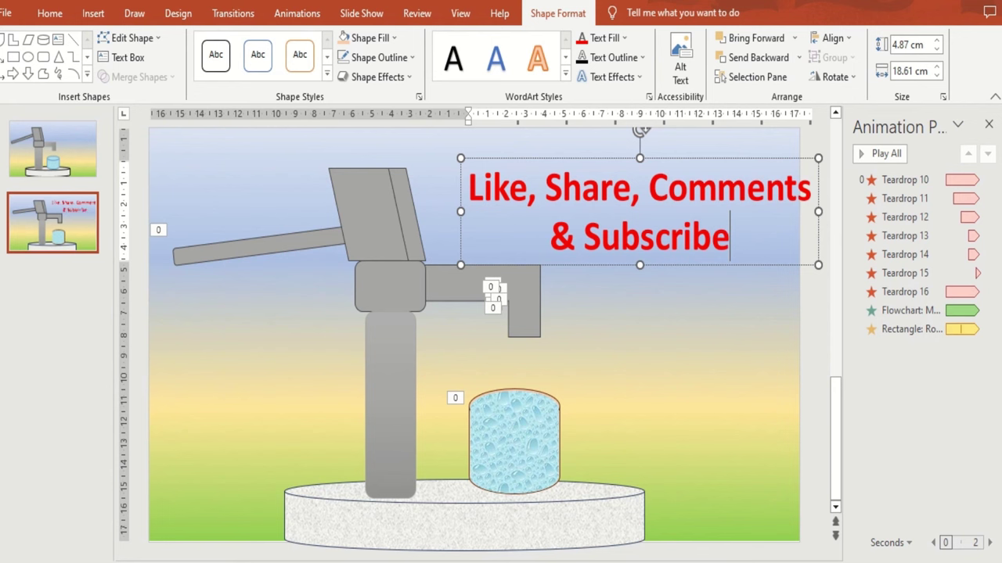
pyautogui.press('Return')
pyautogui.write('& ')
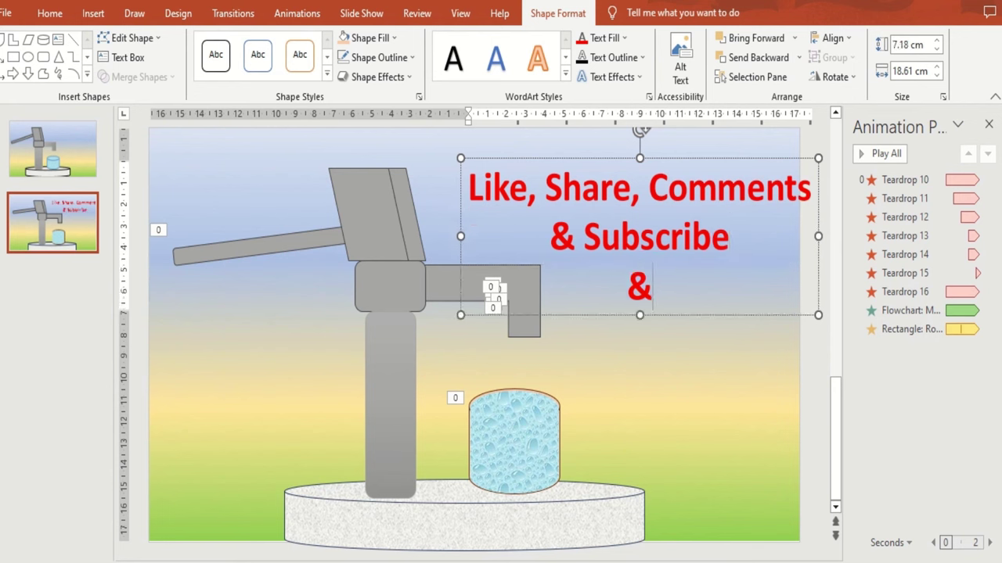
pyautogui.write('Thank y')
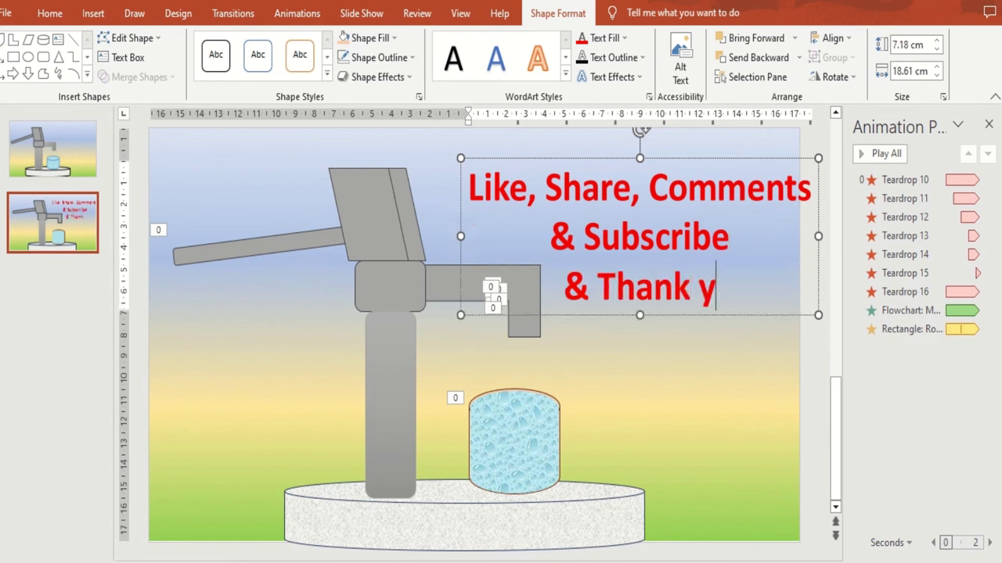
pyautogui.write('ou')
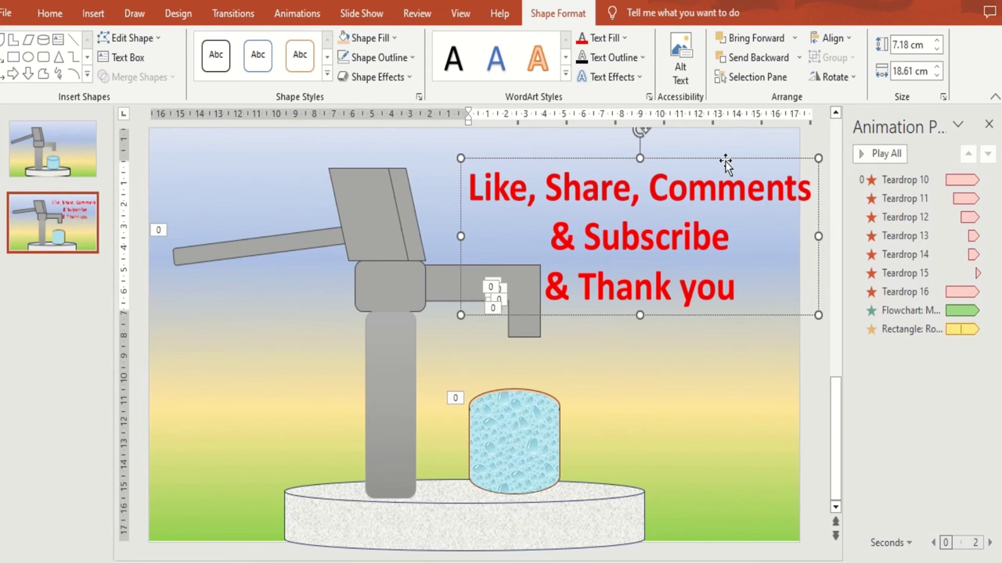